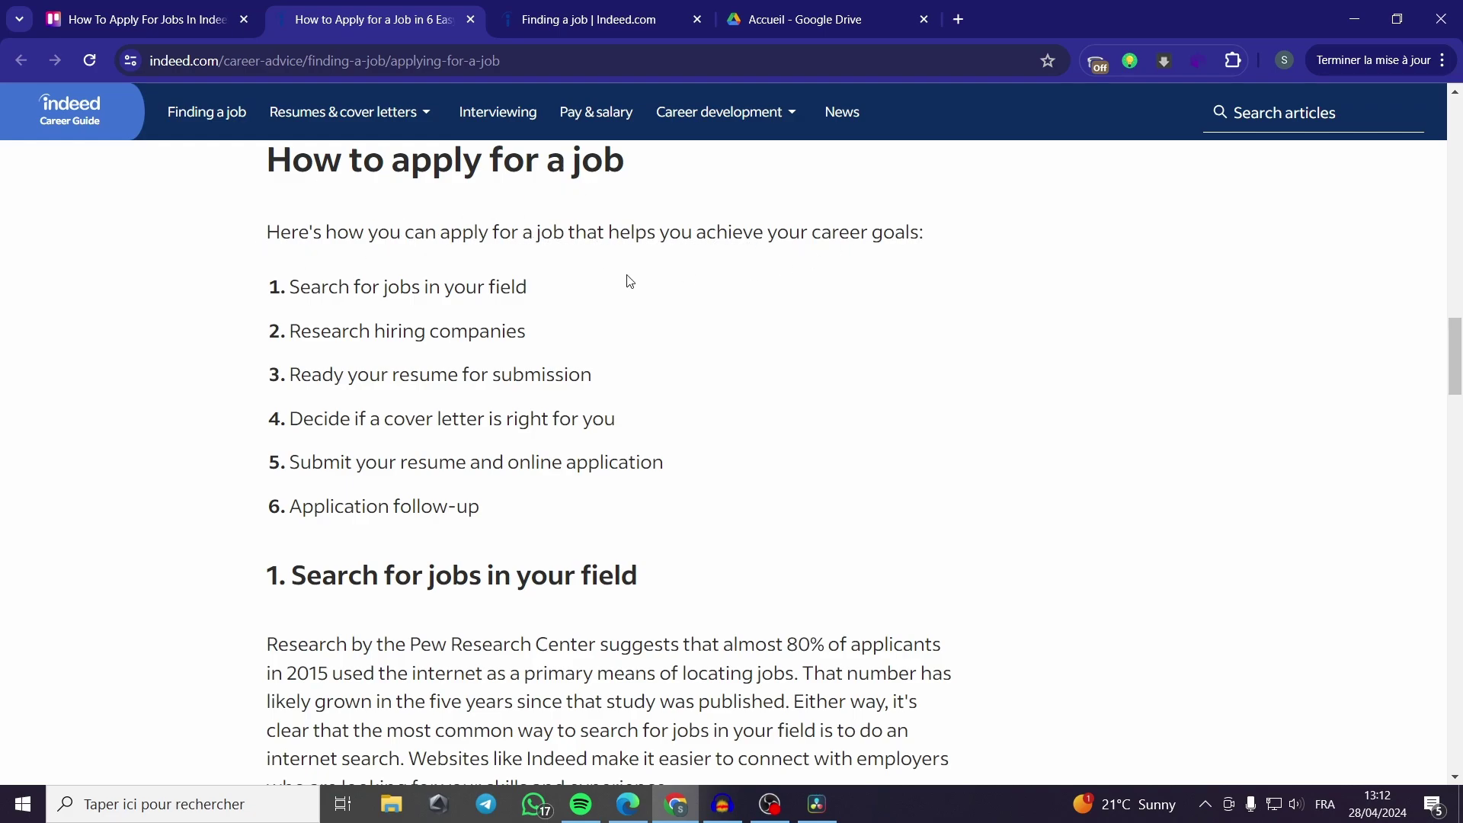
# - Switch to the 'Finding a job | Indeed.com' tab
pyautogui.click(564, 25)
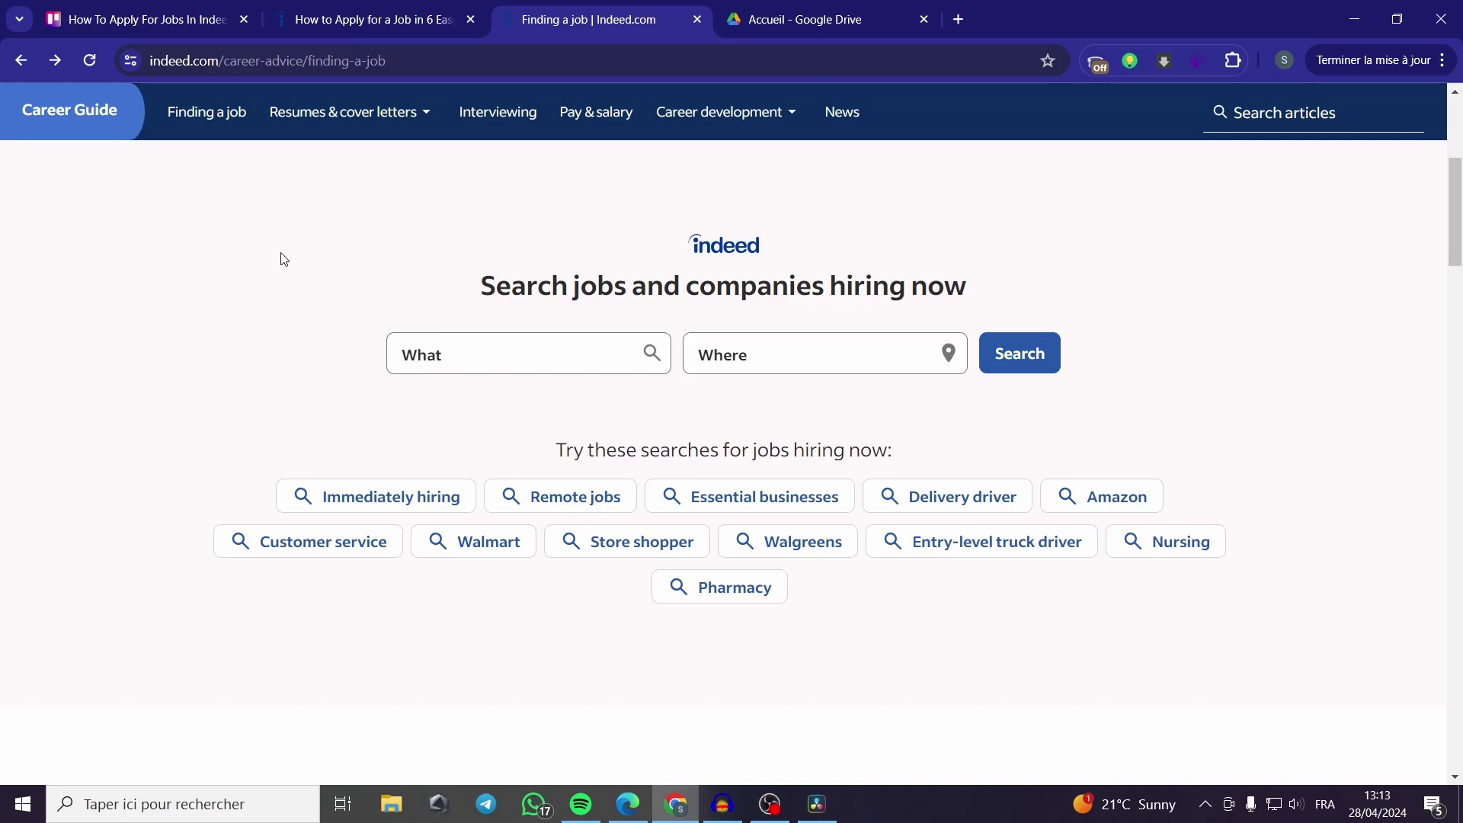
# - Review the guide's first step, 'Search for jobs in your field'
pyautogui.click(376, 20)
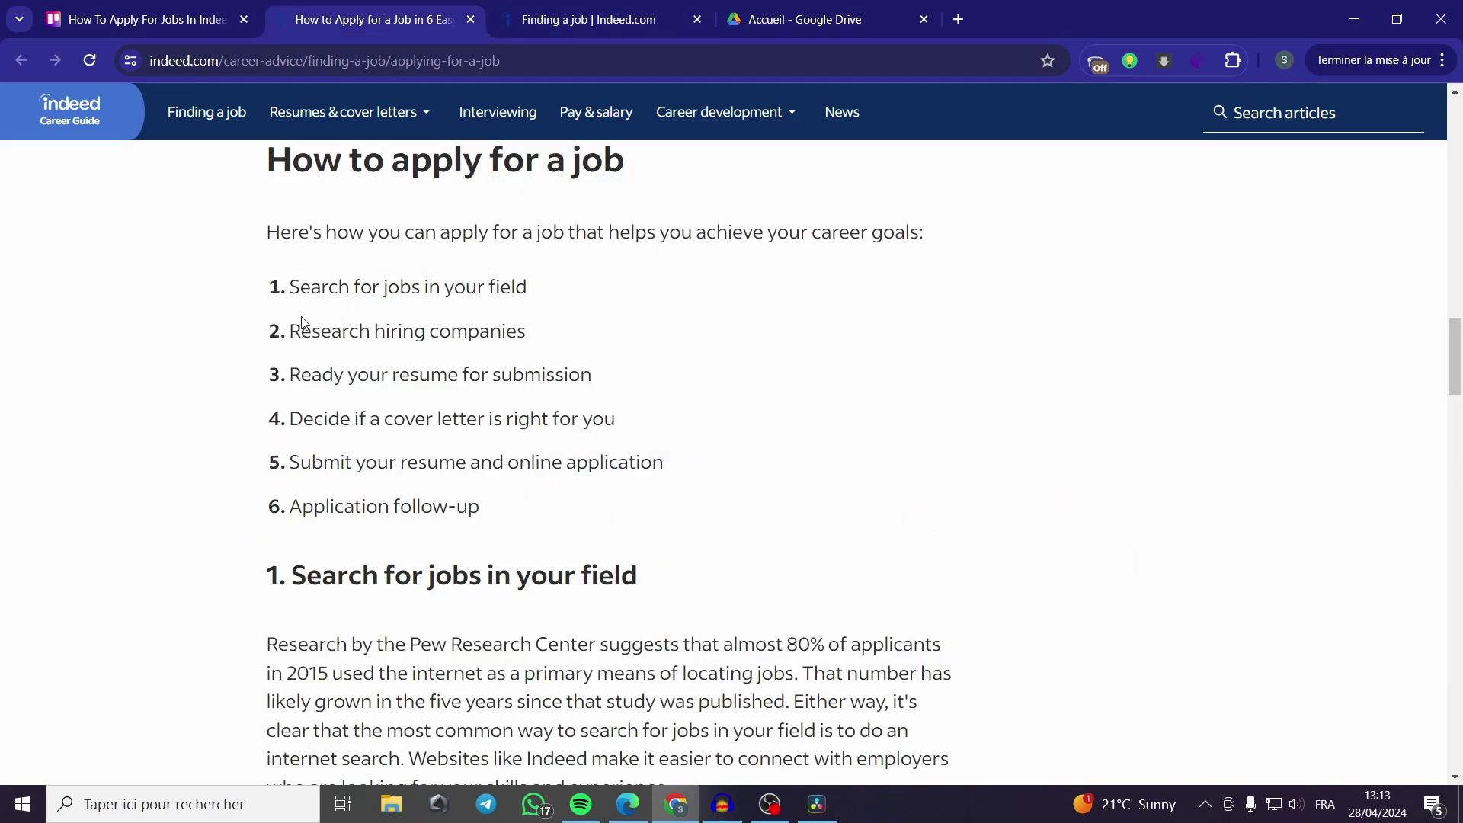
pyautogui.moveTo(289, 288); pyautogui.dragTo(535, 293)
pyautogui.click(541, 295)
# - Return to the Finding a job page and enter 'software engineer' as the job title
pyautogui.click(607, 29)
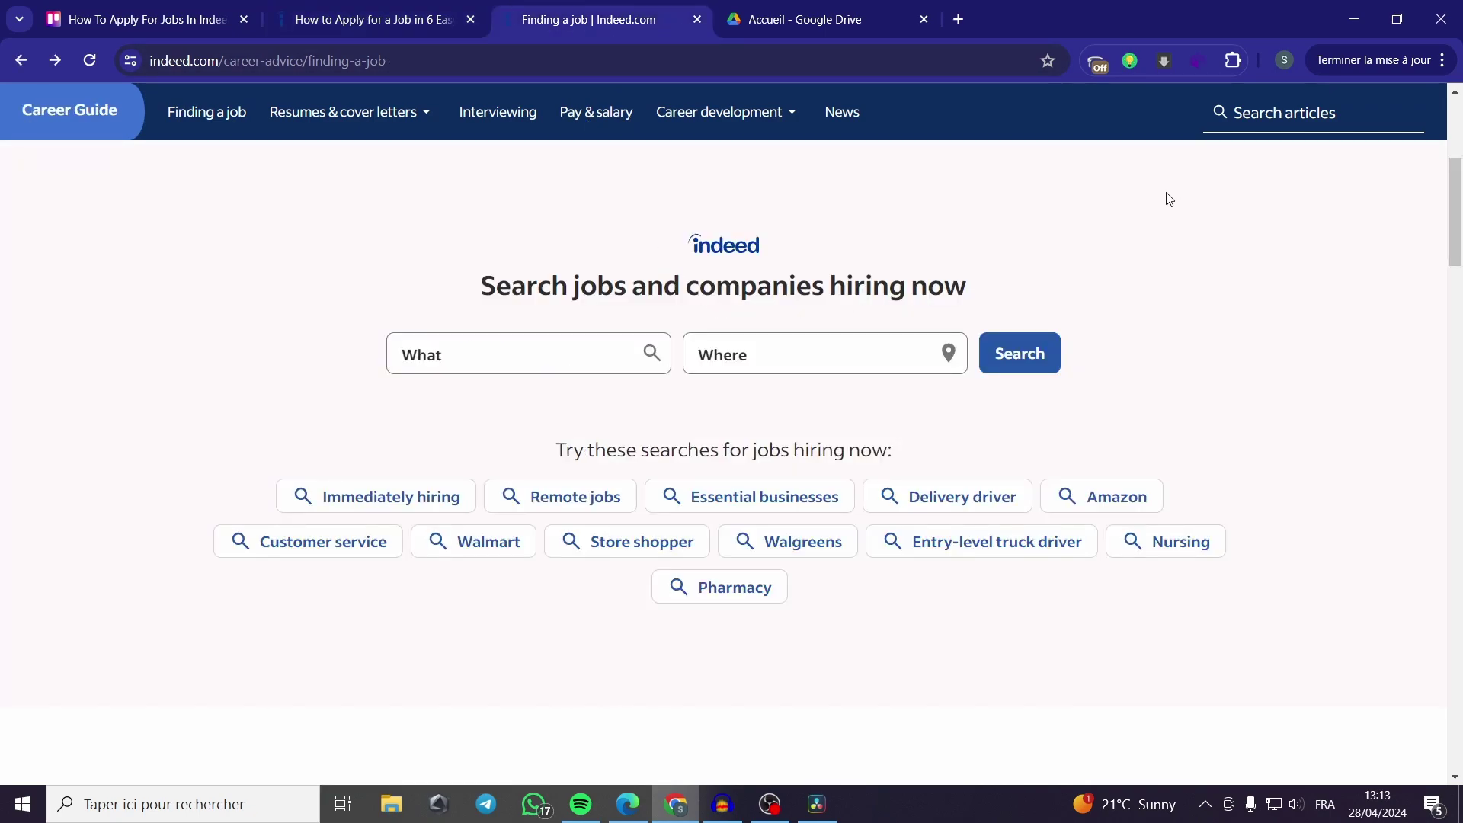
pyautogui.click(205, 114)
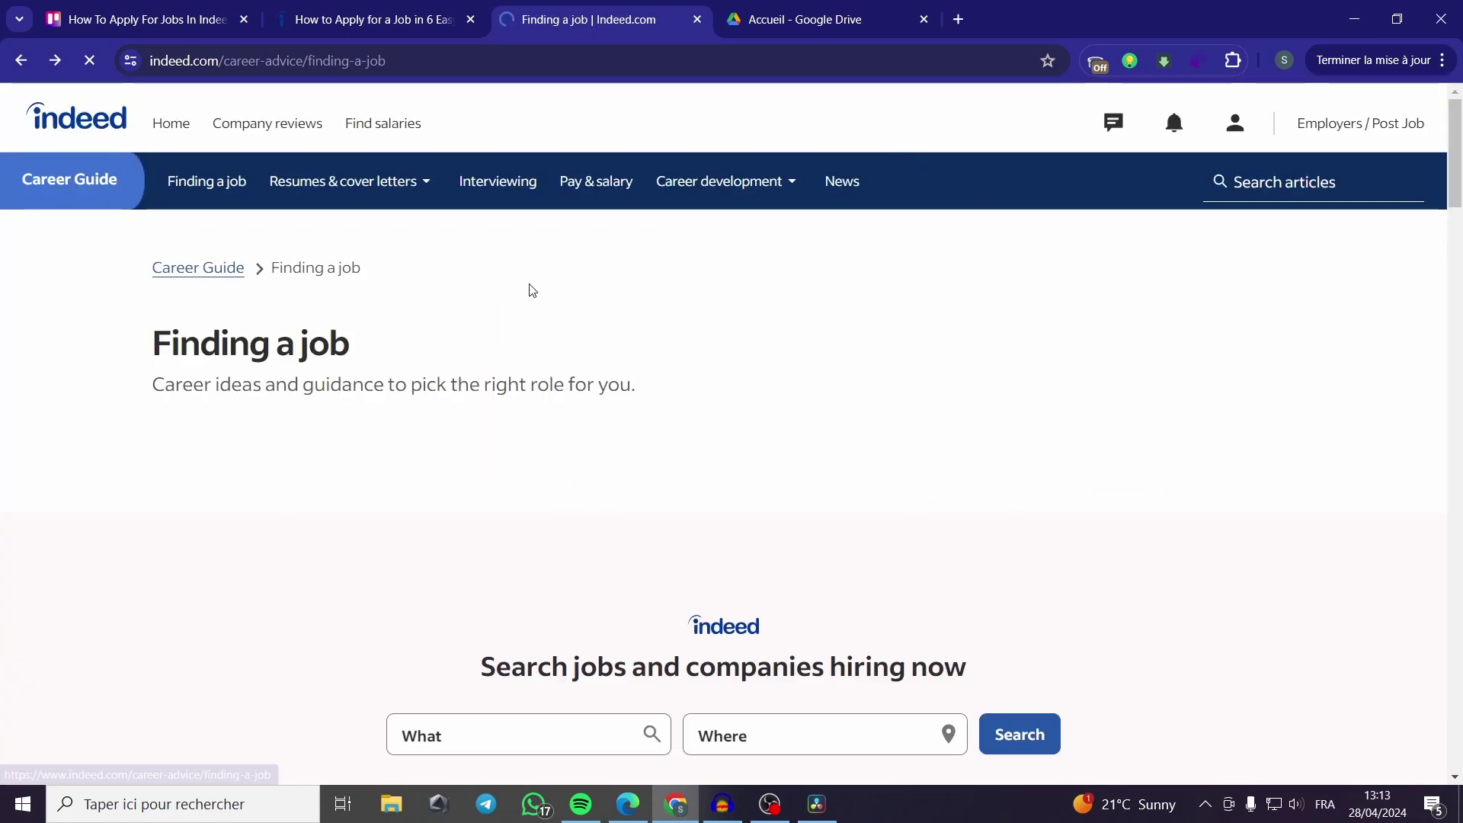
pyautogui.scroll(-3, 390, 320)
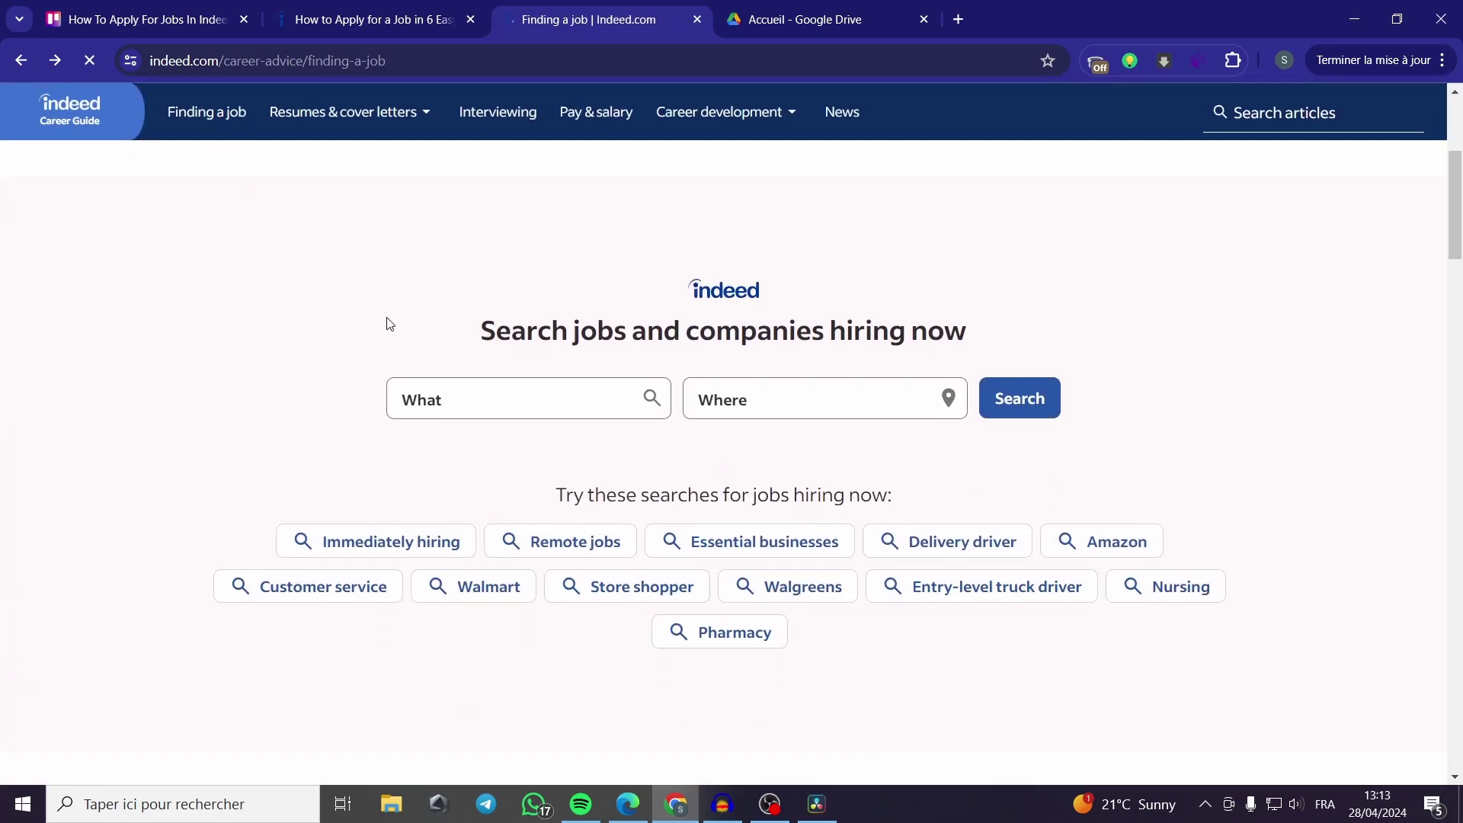
pyautogui.scroll(-1, 686, 263)
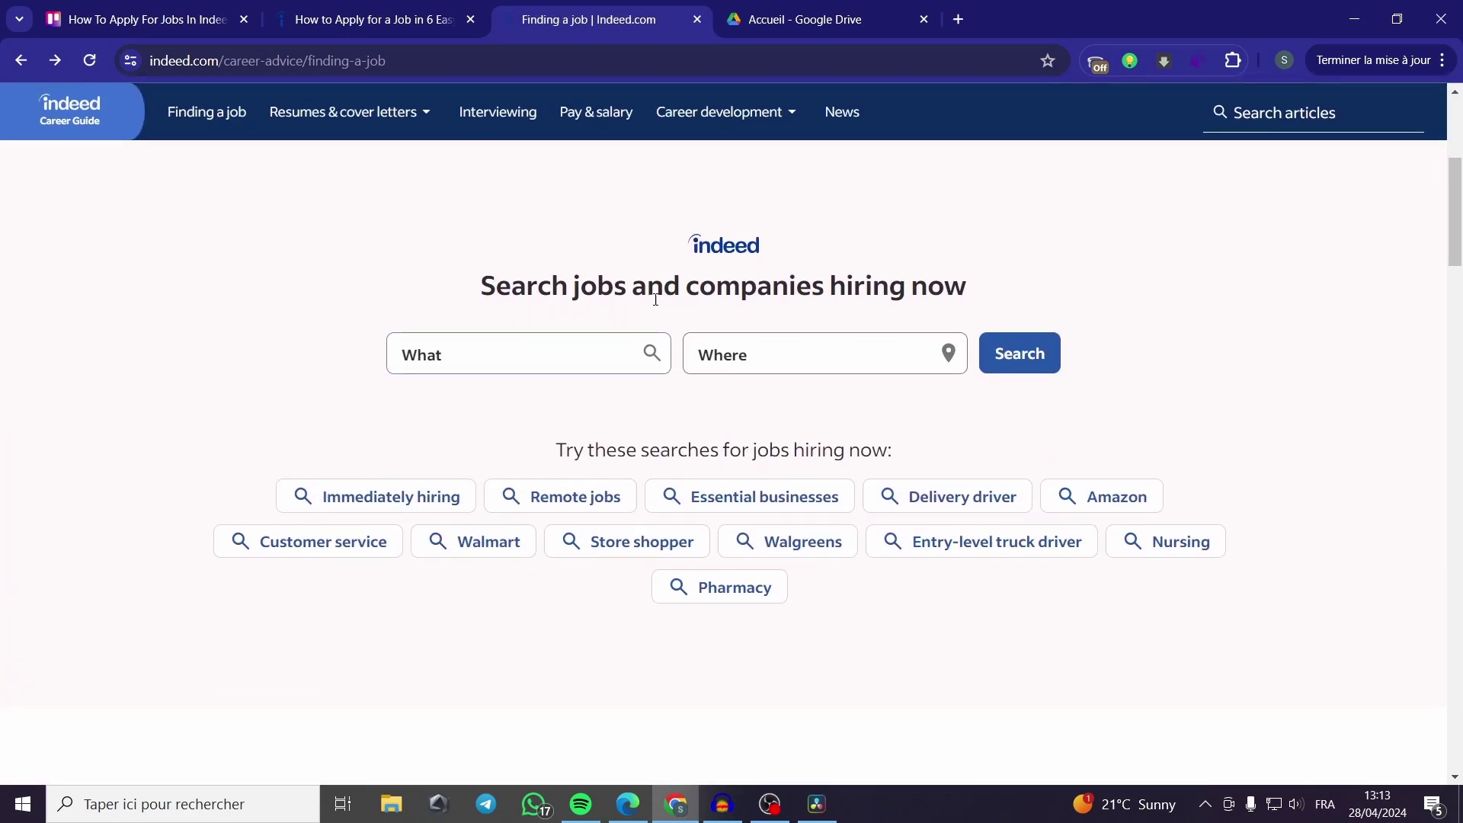
pyautogui.click(536, 349)
pyautogui.write('soft')
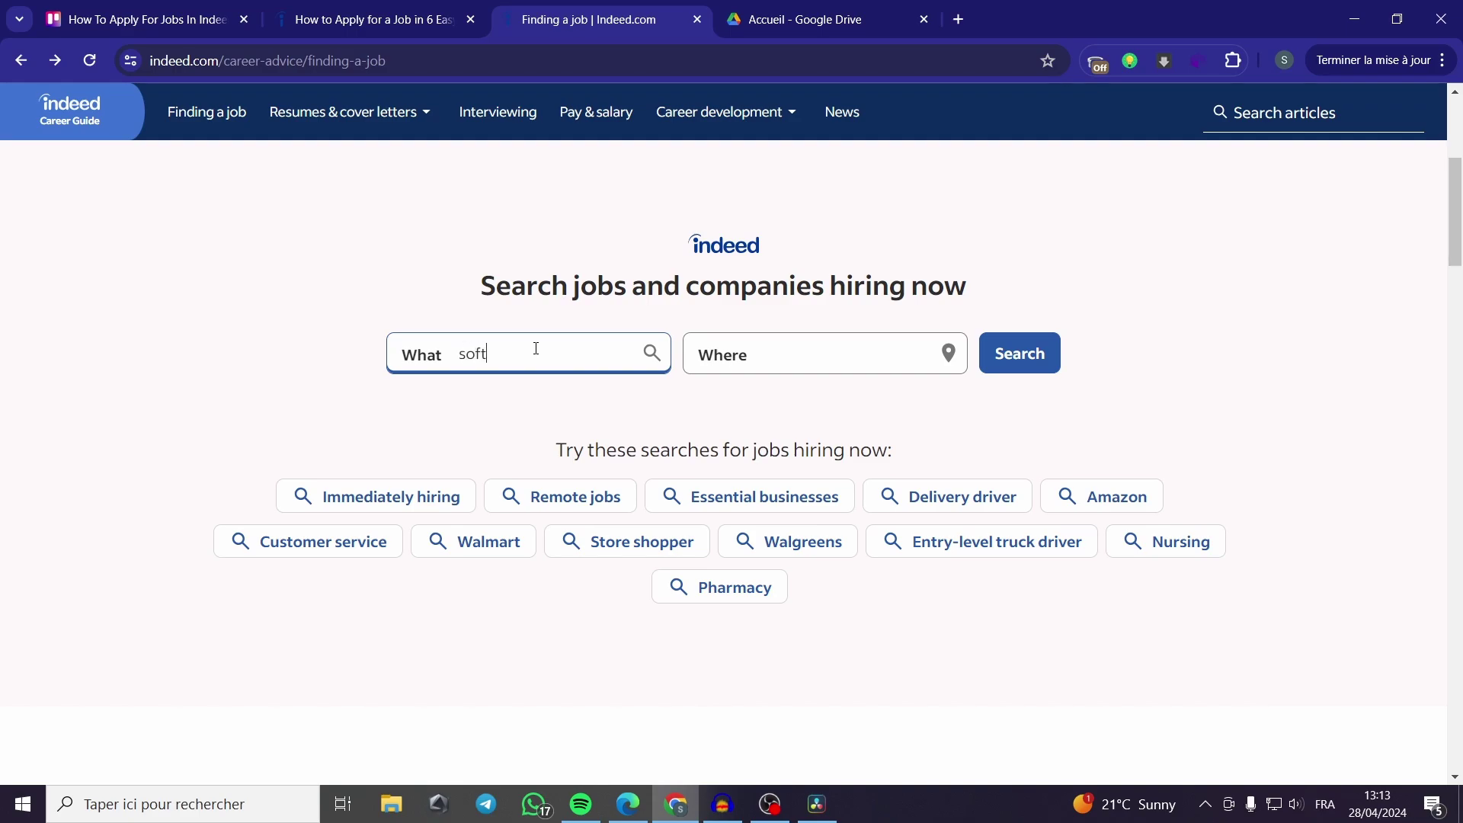
pyautogui.write('ware e')
pyautogui.write('ngineer')
# - Run the software engineer search and check the Pay, Remote, Date posted and Job type filters
pyautogui.press('Return')
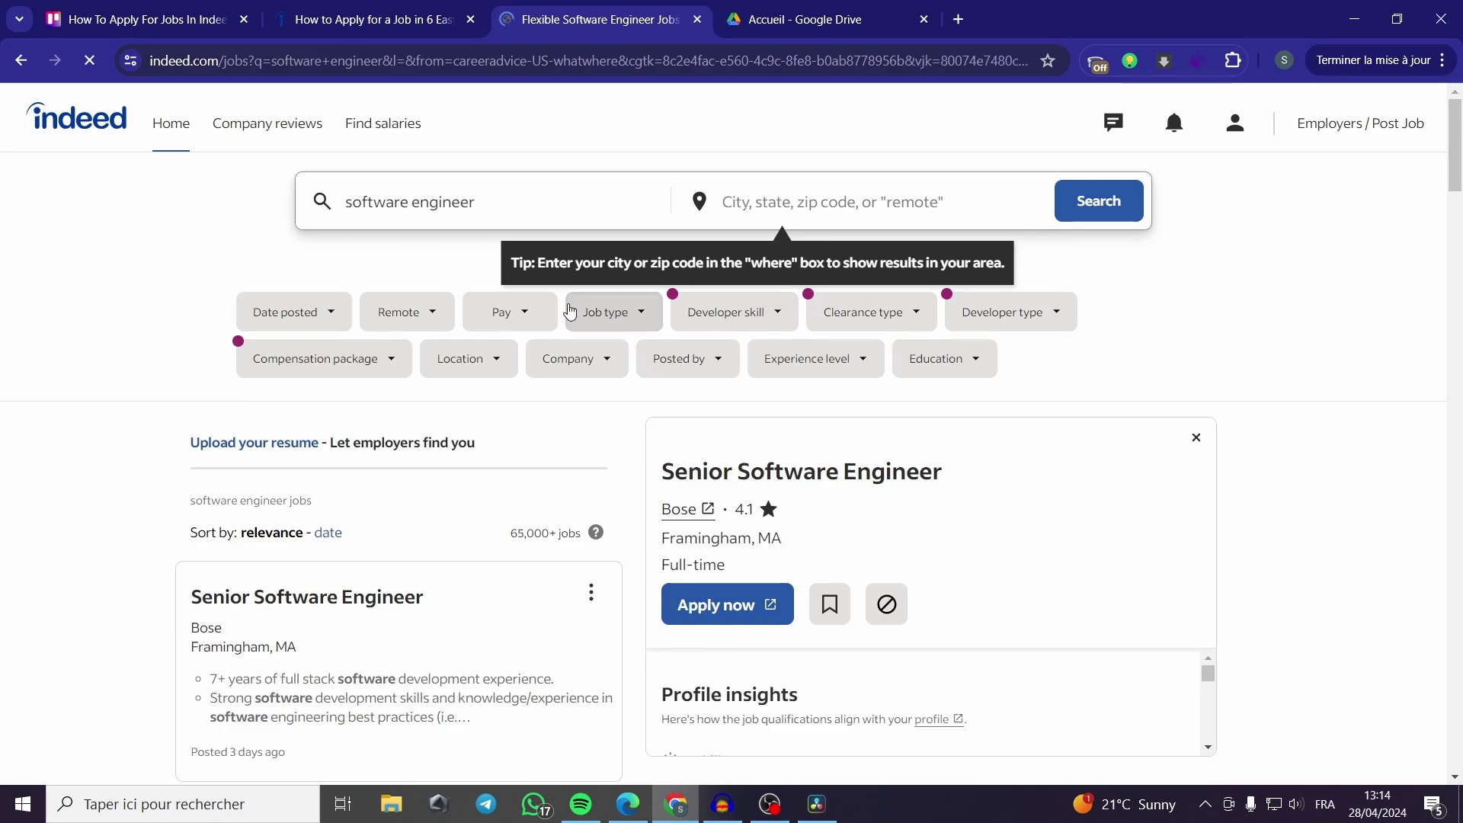
pyautogui.click(533, 316)
pyautogui.click(534, 319)
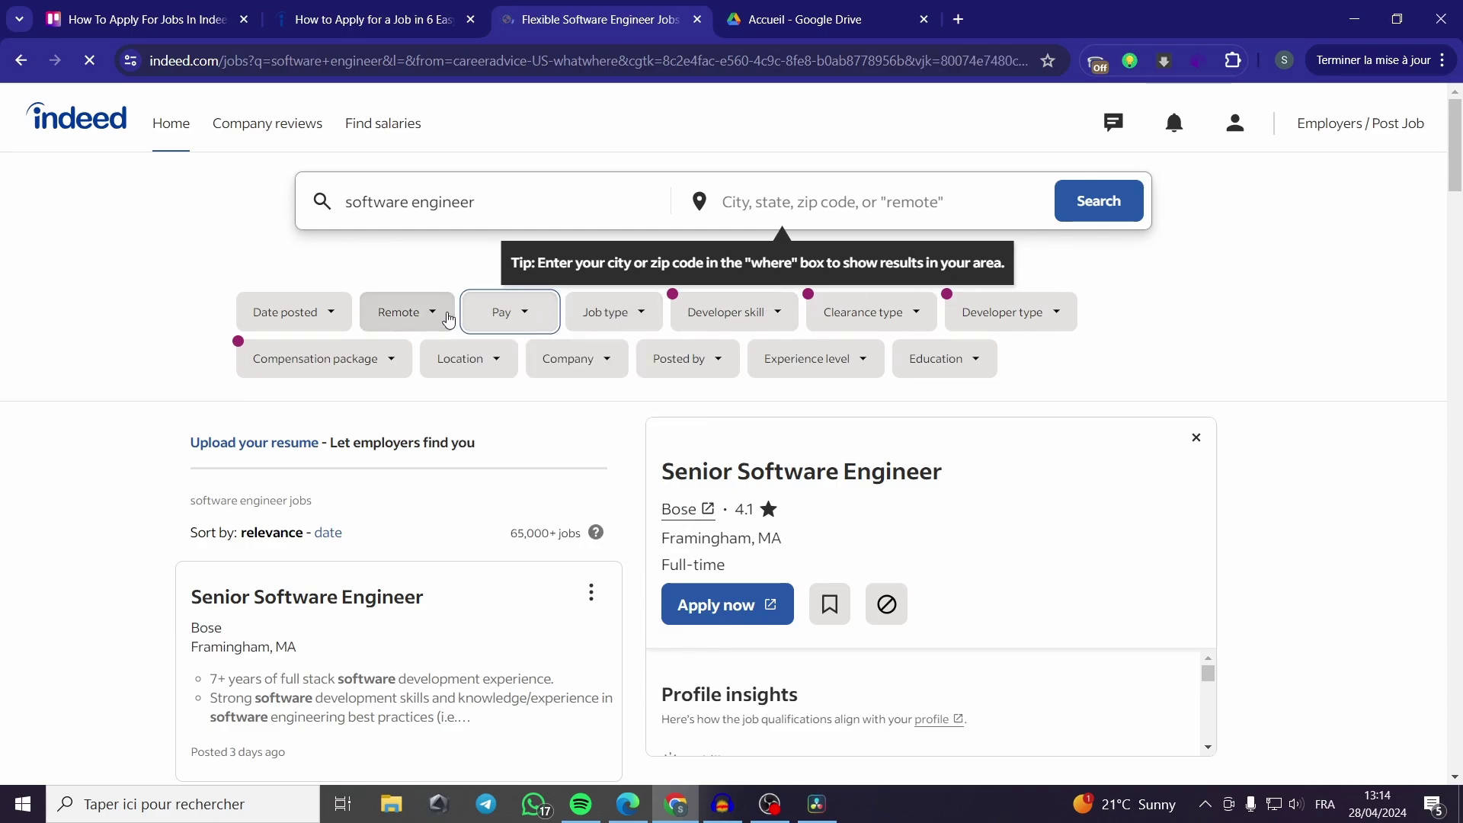
pyautogui.click(407, 311)
pyautogui.click(329, 315)
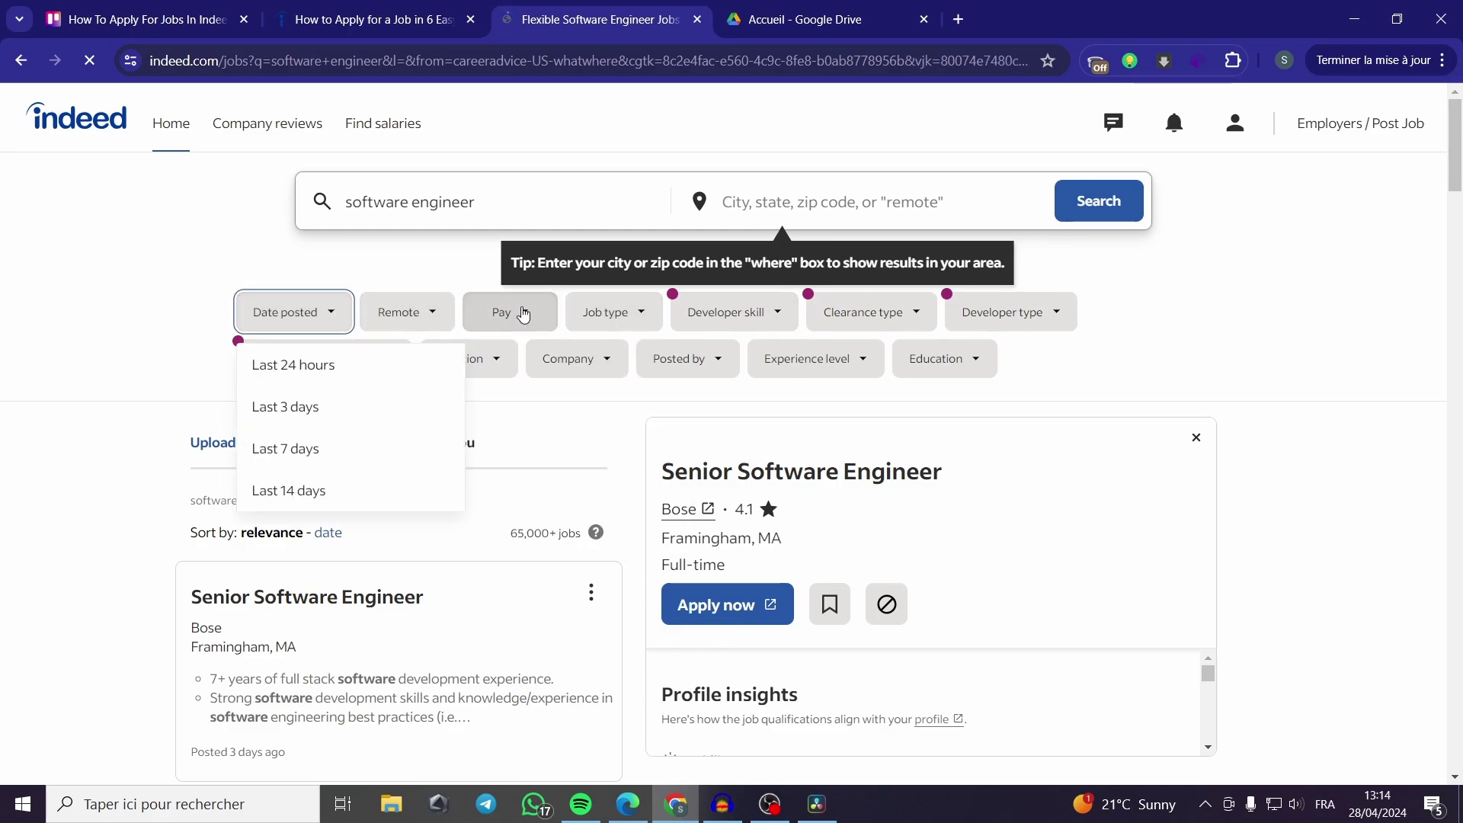
pyautogui.click(640, 311)
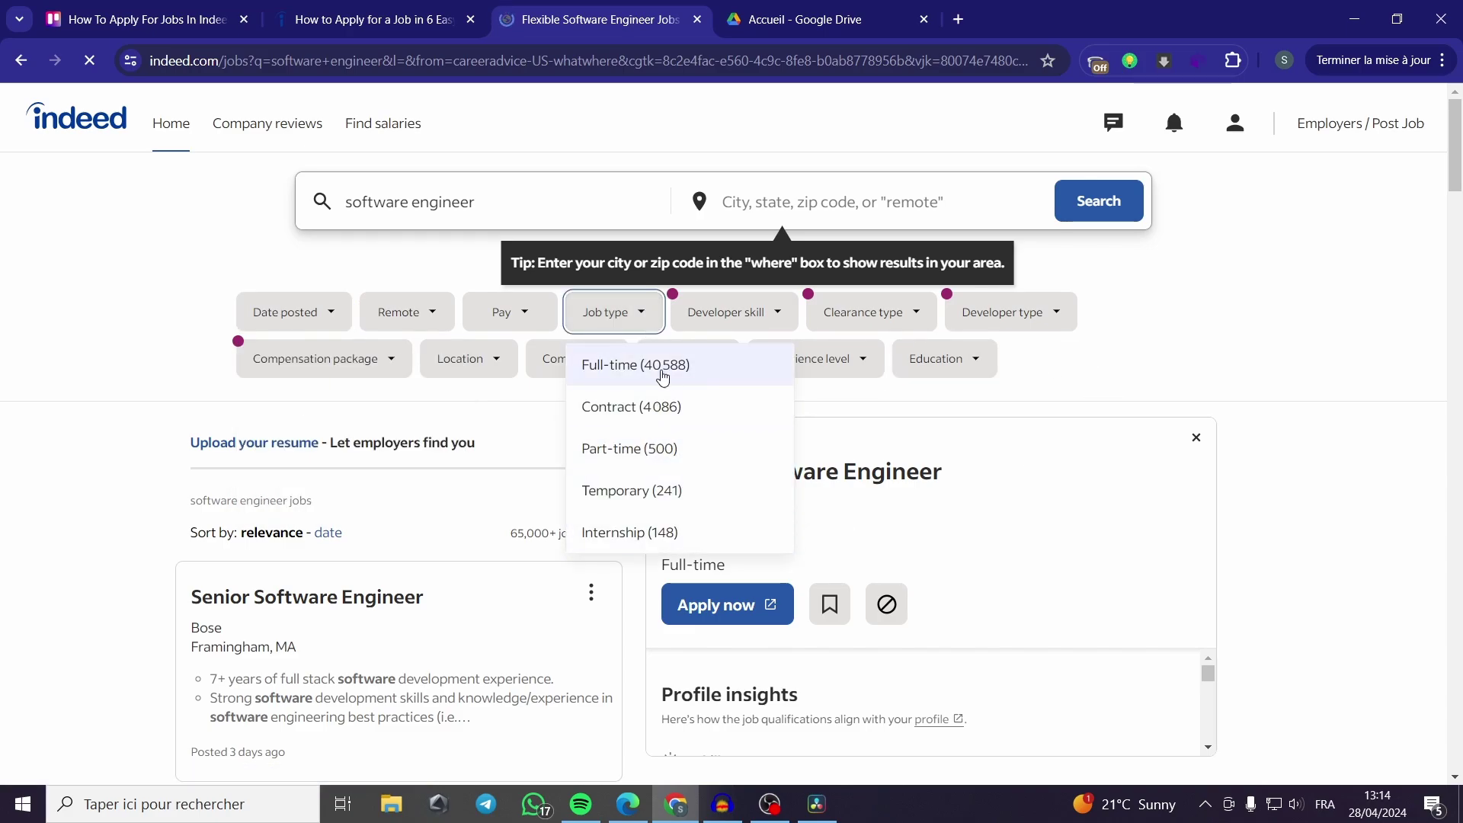
pyautogui.click(1154, 316)
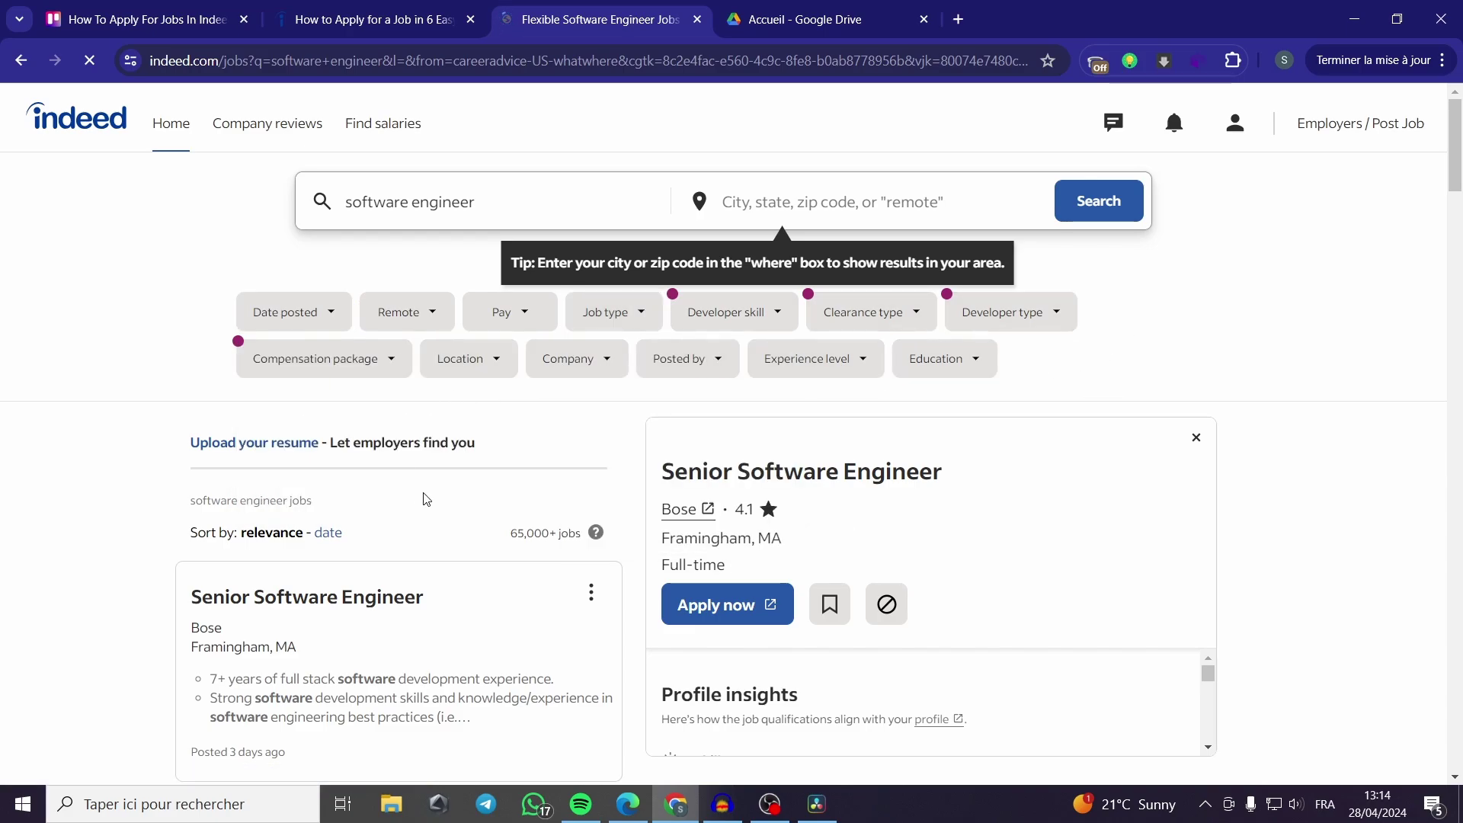
pyautogui.scroll(-1, 468, 503)
pyautogui.scroll(-2, 477, 409)
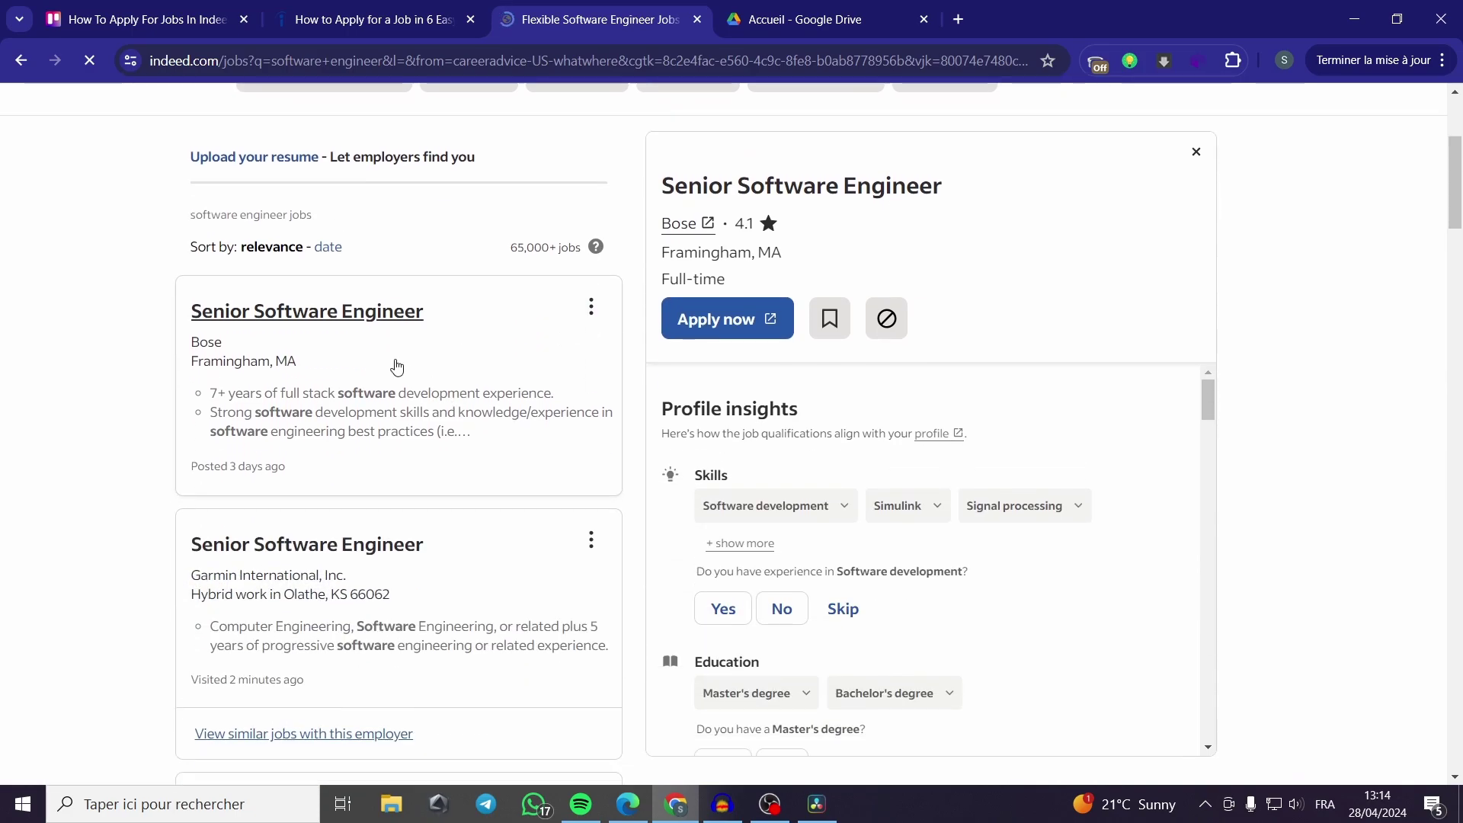
pyautogui.scroll(-2, 446, 378)
pyautogui.scroll(2, 443, 371)
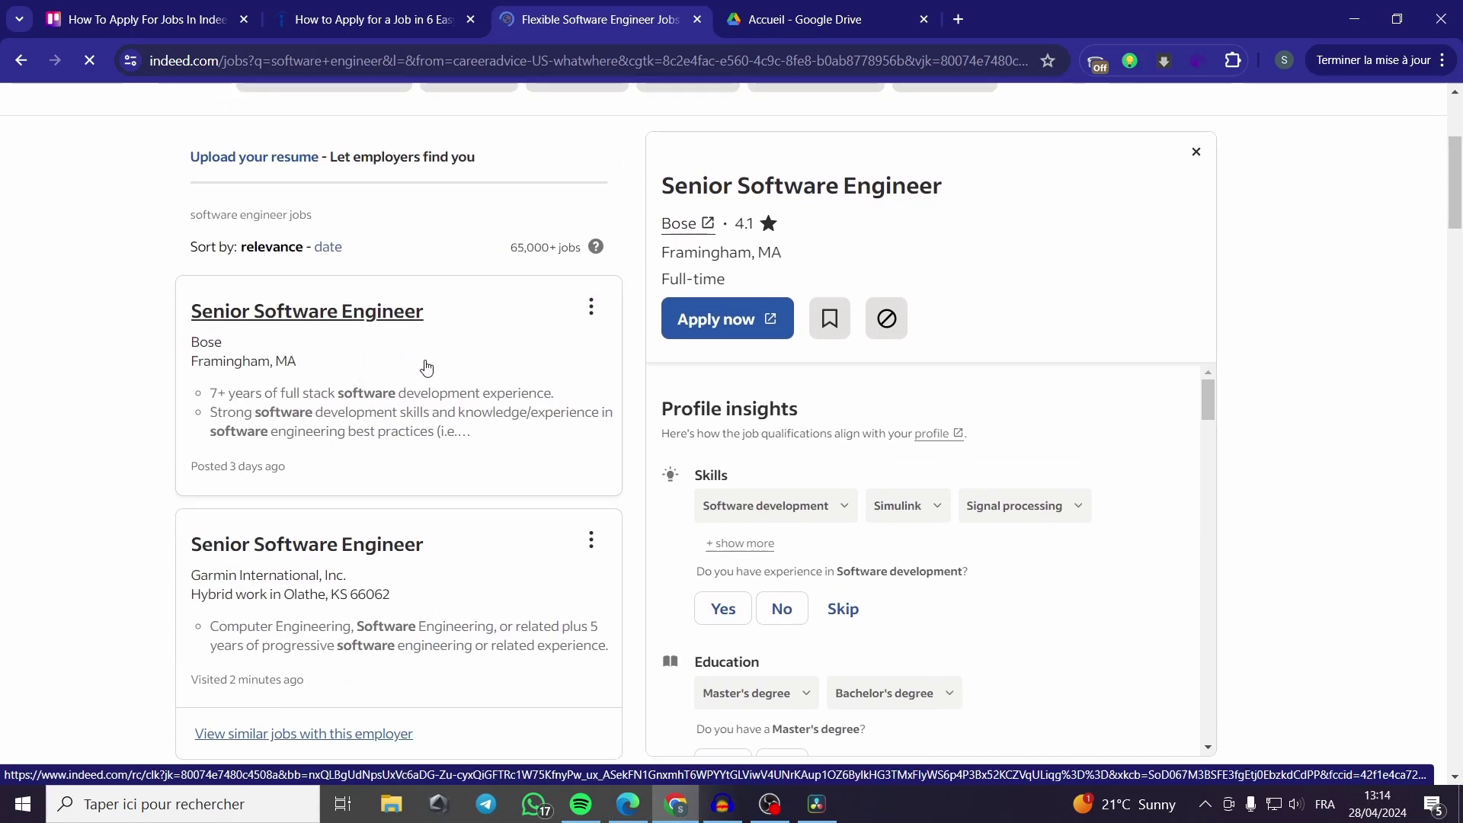
pyautogui.scroll(-1, 282, 391)
pyautogui.scroll(-1, 282, 392)
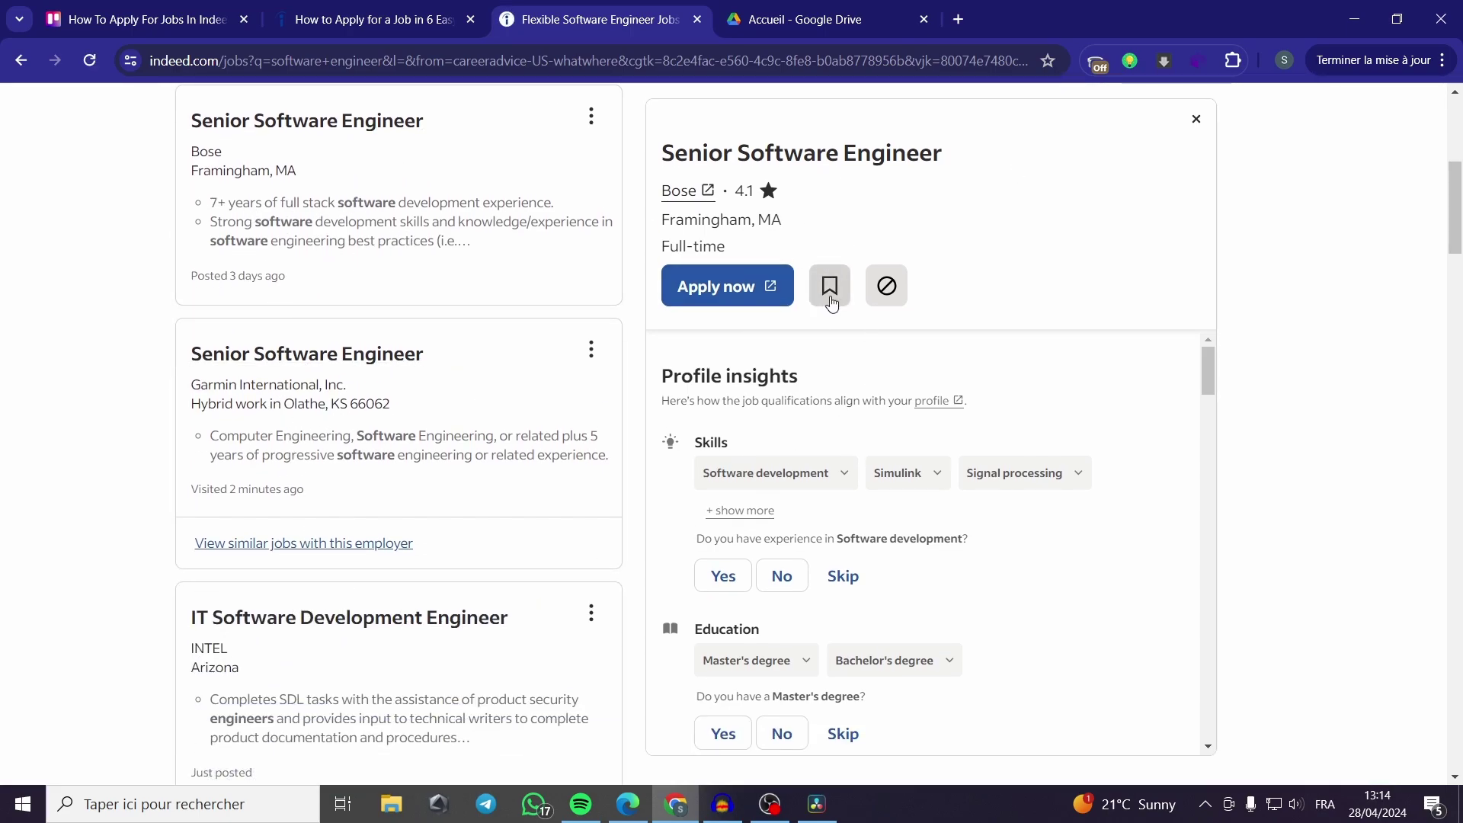
pyautogui.scroll(1, 869, 287)
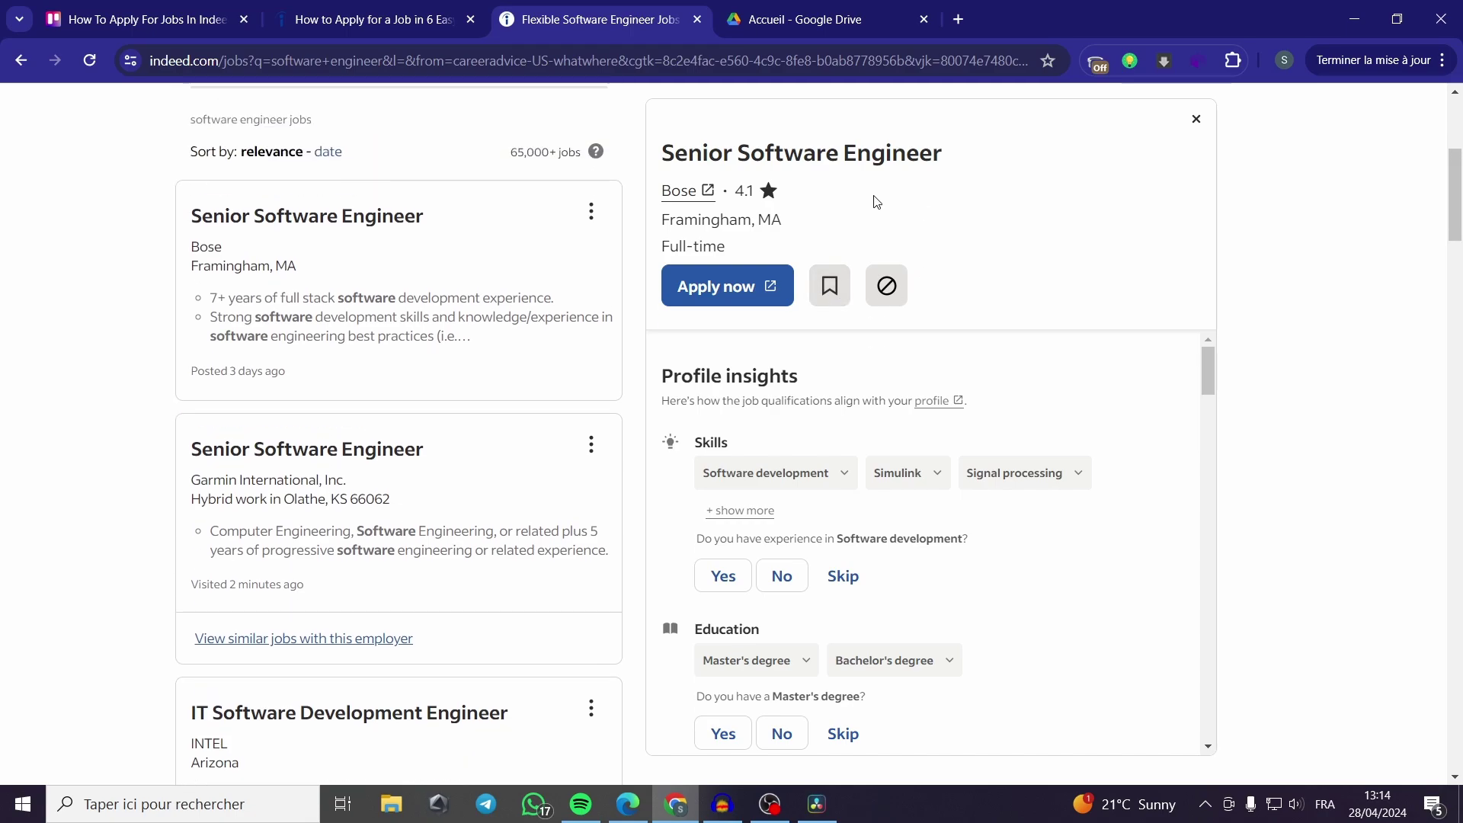
# - Open the Garmin International Senior Software Engineer posting and read its profile insights and responsibilities
pyautogui.click(489, 439)
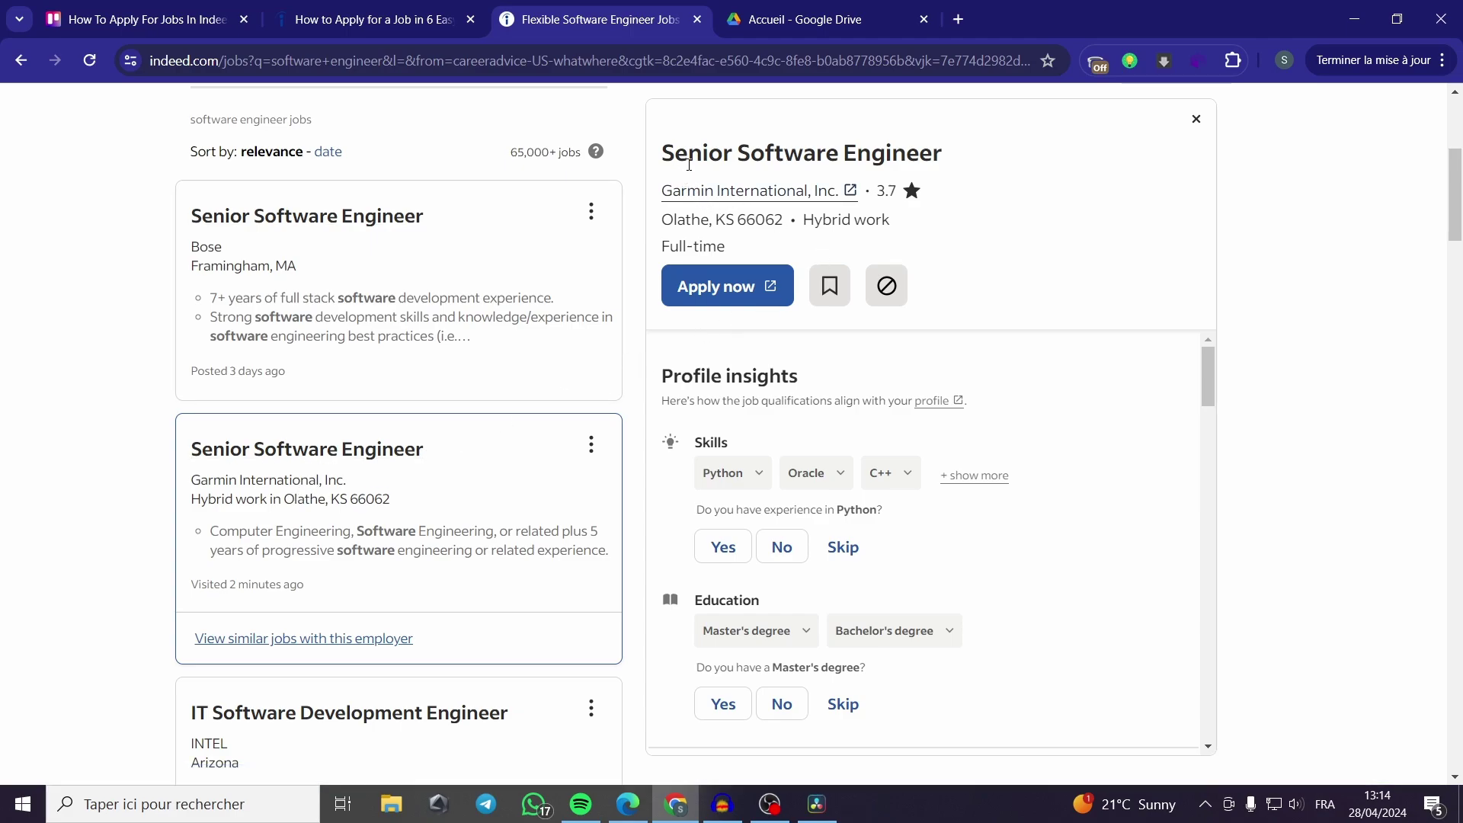
pyautogui.scroll(-2, 1082, 219)
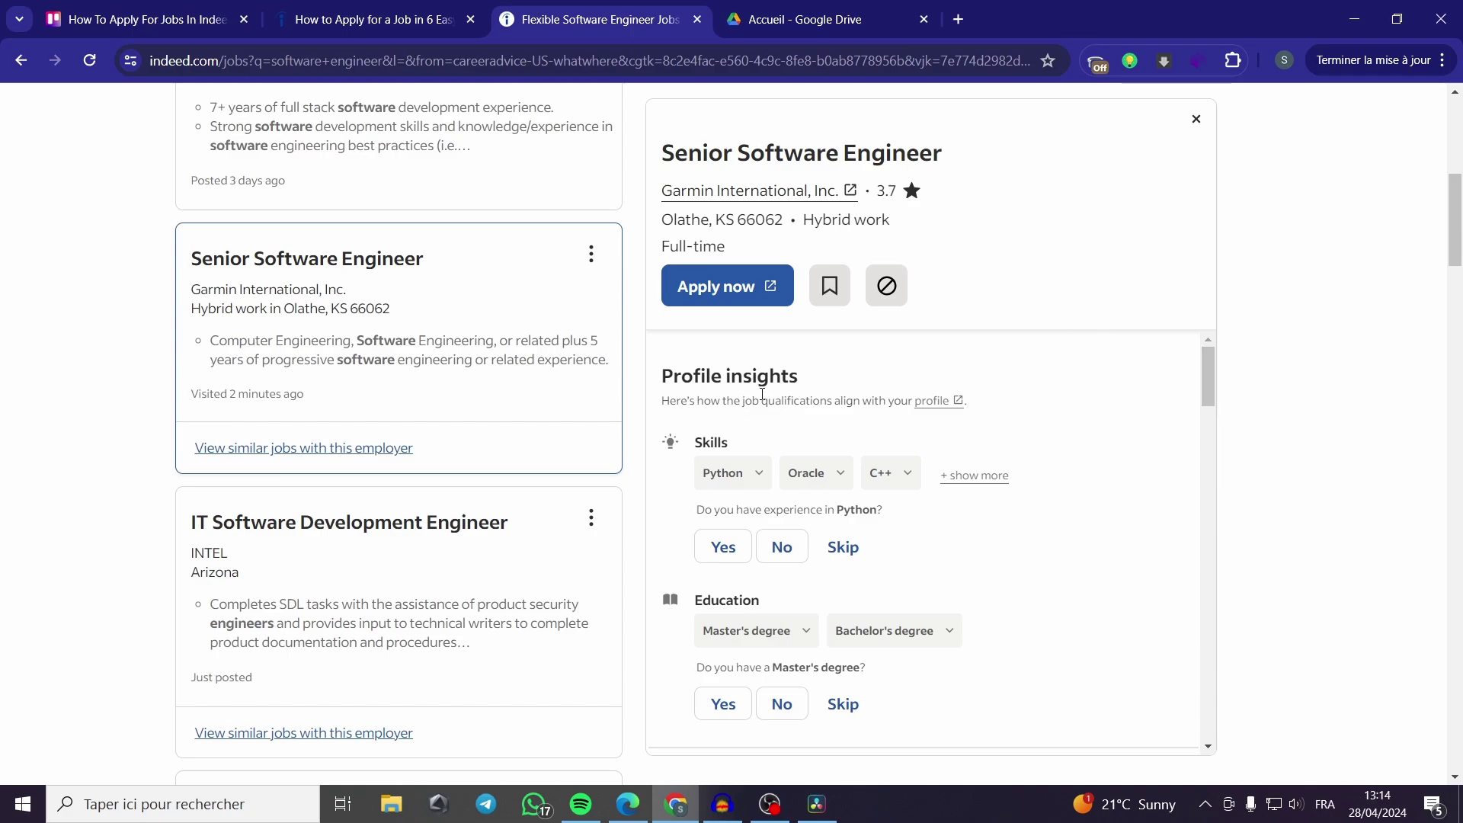
pyautogui.moveTo(810, 389); pyautogui.dragTo(663, 378)
pyautogui.click(938, 364)
pyautogui.moveTo(1206, 388); pyautogui.dragTo(1206, 395)
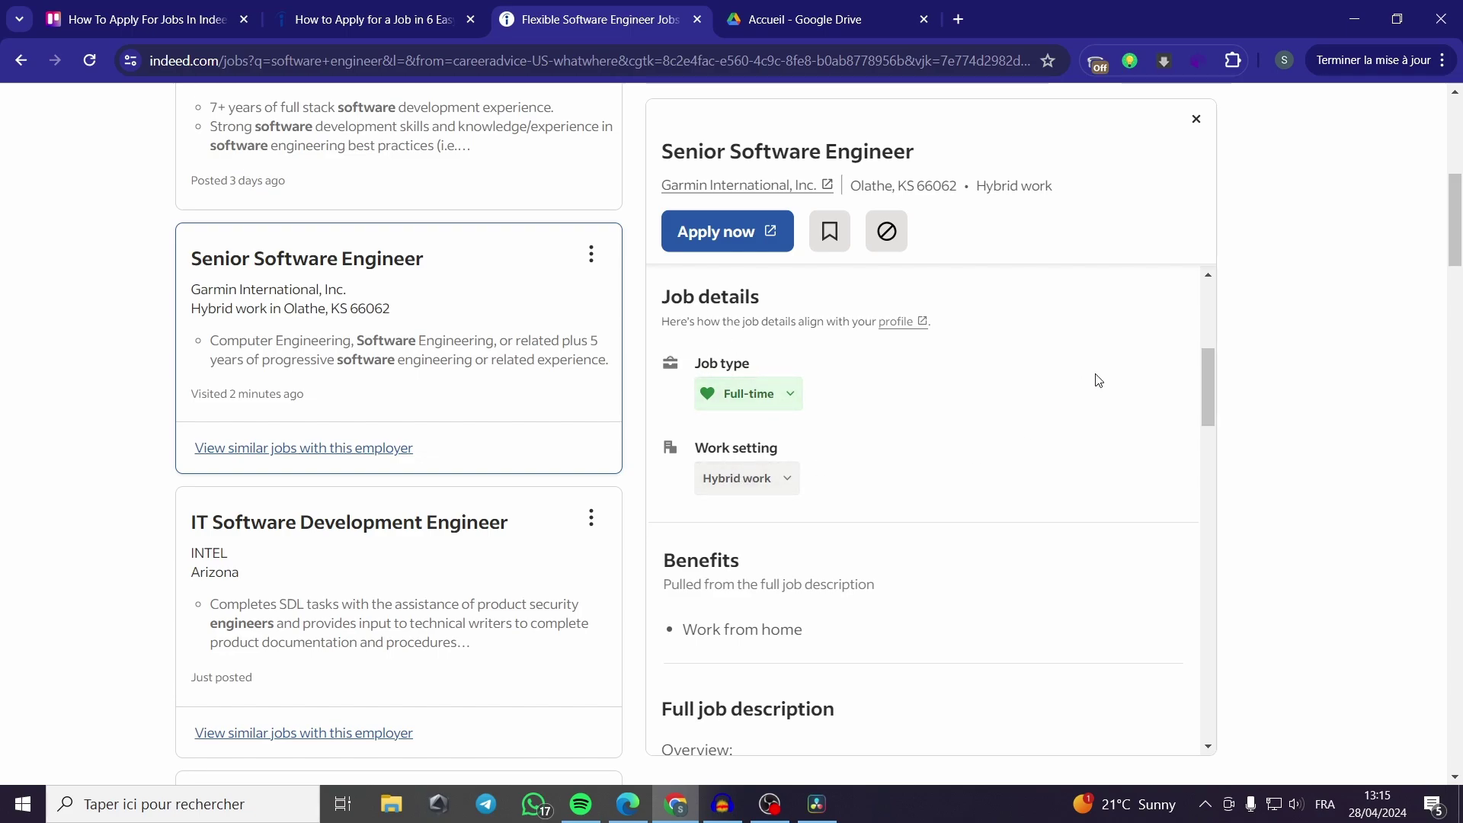
pyautogui.moveTo(1208, 361); pyautogui.dragTo(1201, 426)
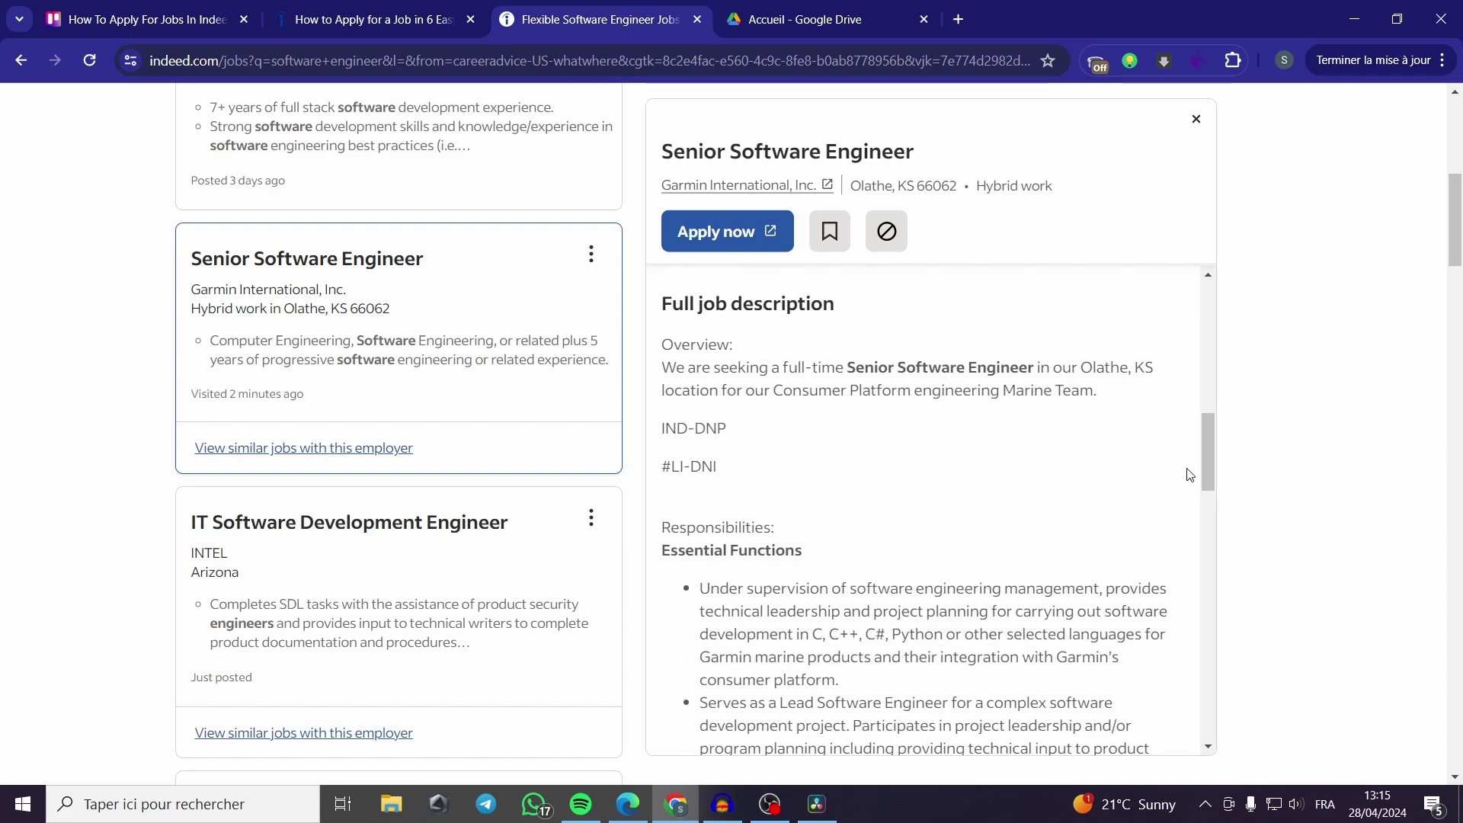
pyautogui.moveTo(1203, 445); pyautogui.dragTo(1207, 470)
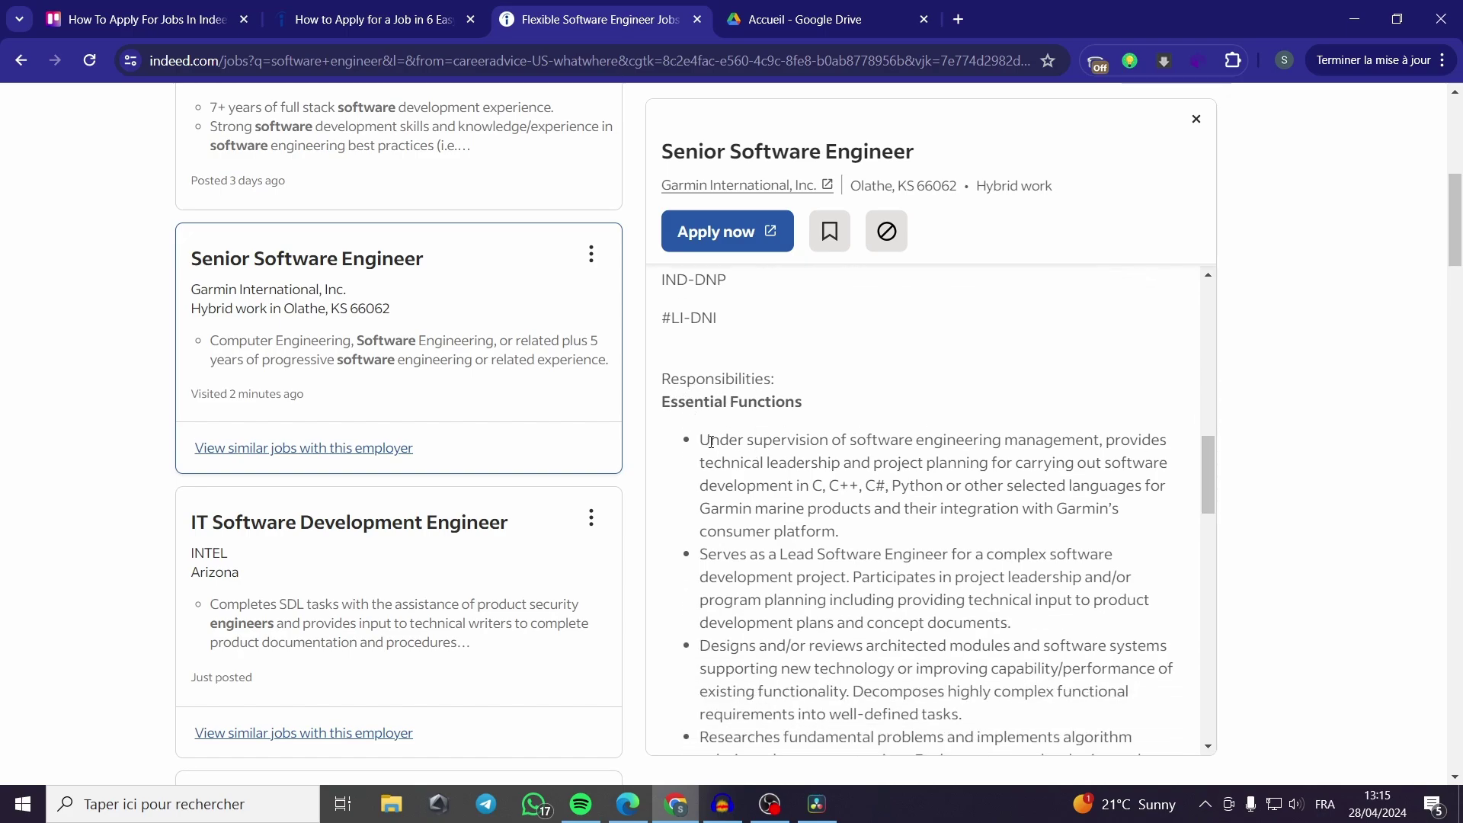
pyautogui.moveTo(699, 440); pyautogui.dragTo(777, 548)
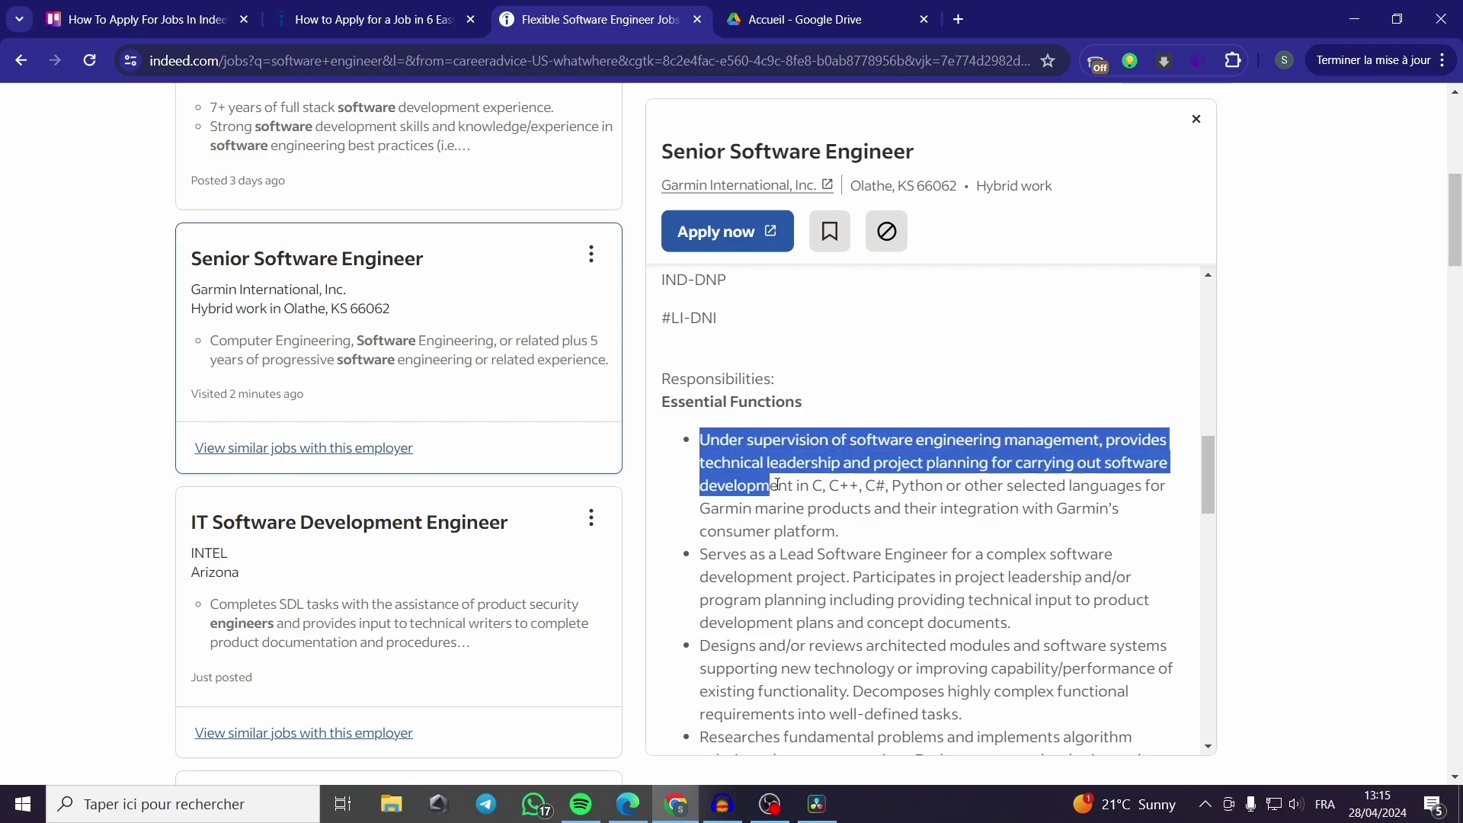
pyautogui.click(1080, 403)
pyautogui.scroll(-2, 378, 388)
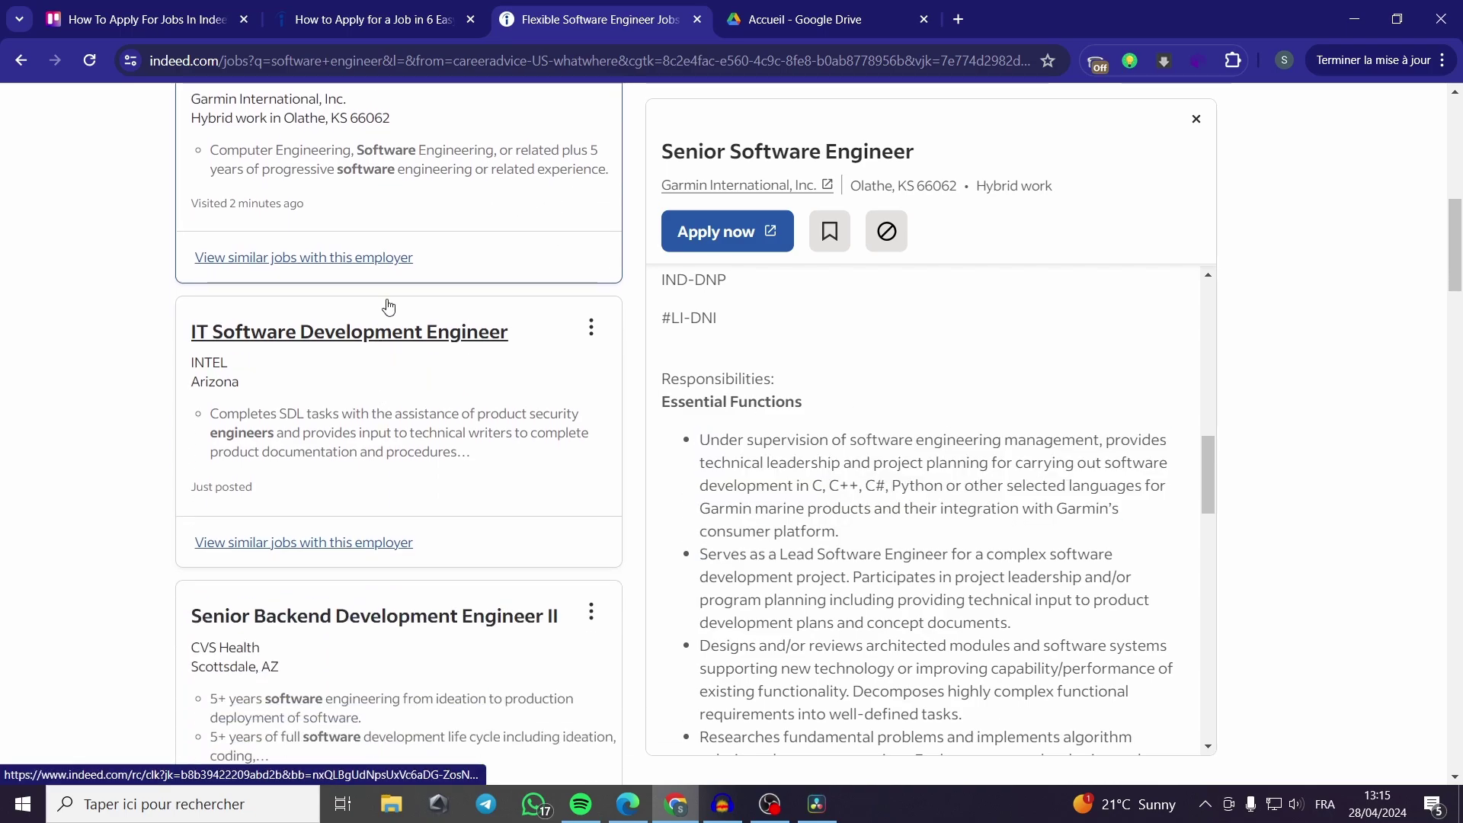
# - Review the guide's 'Research hiring companies' step, then open the CVS Health backend engineer job
pyautogui.click(361, 20)
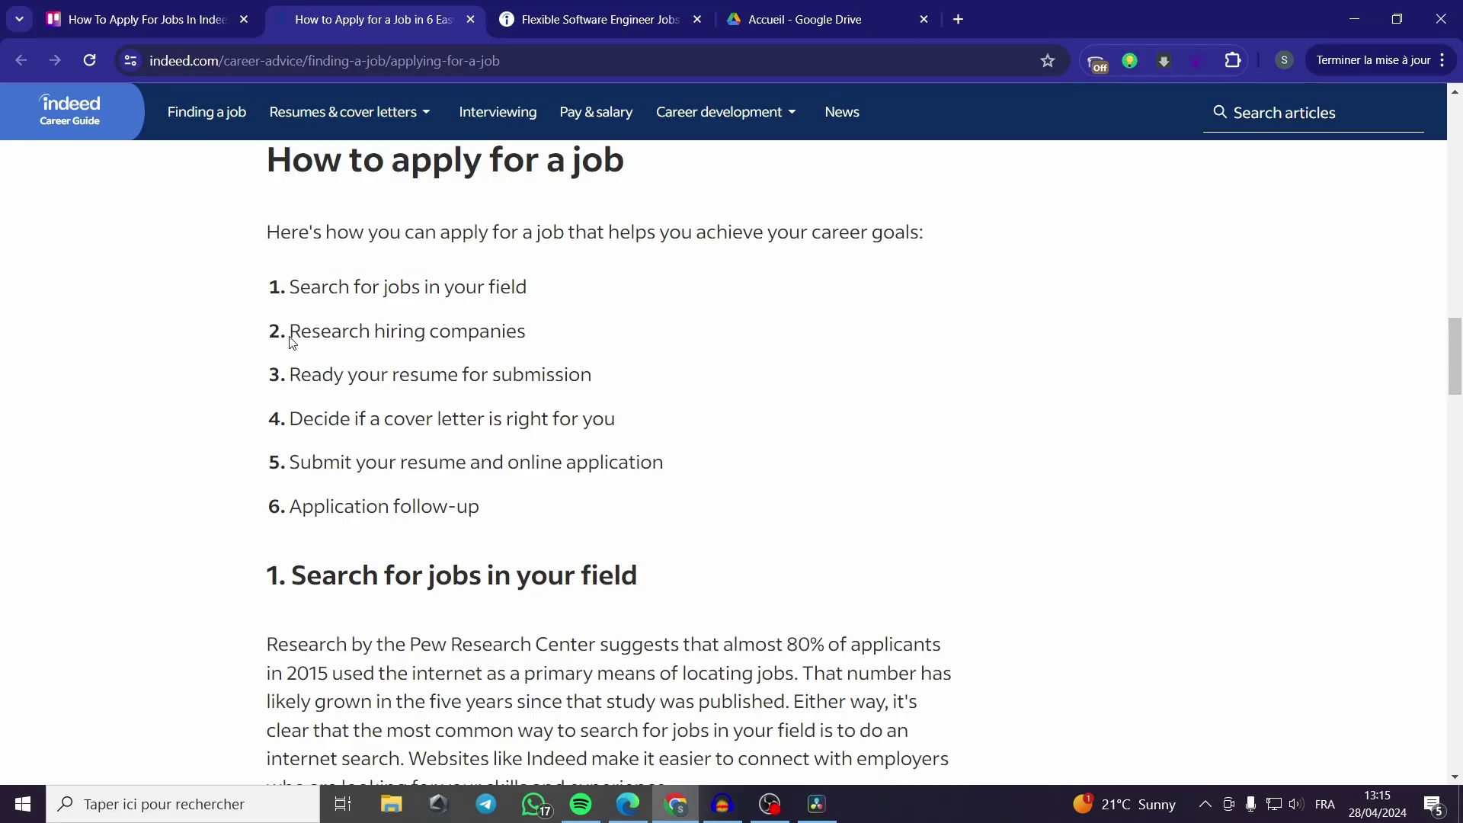
pyautogui.moveTo(292, 333); pyautogui.dragTo(530, 333)
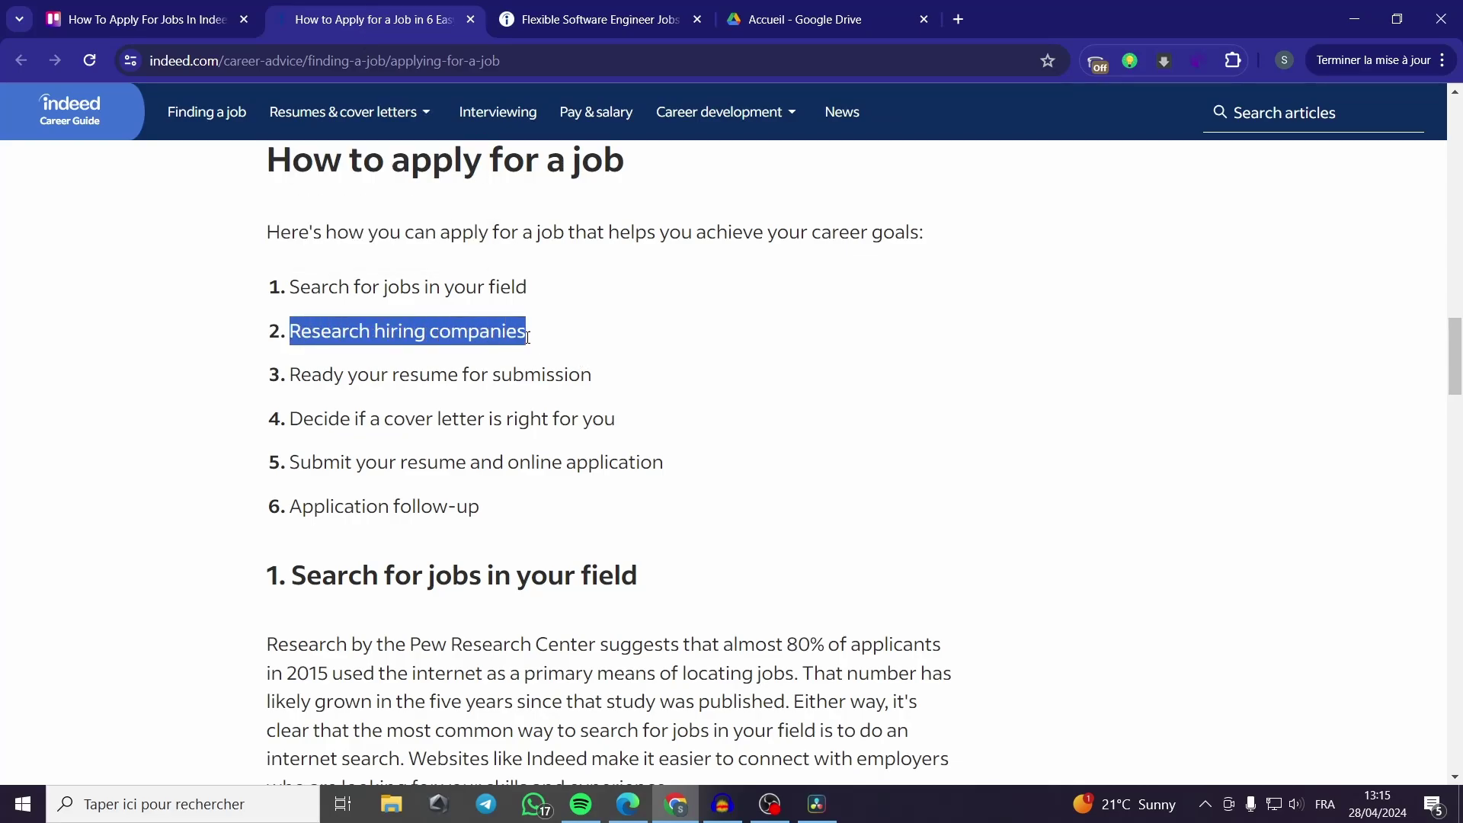
pyautogui.click(600, 18)
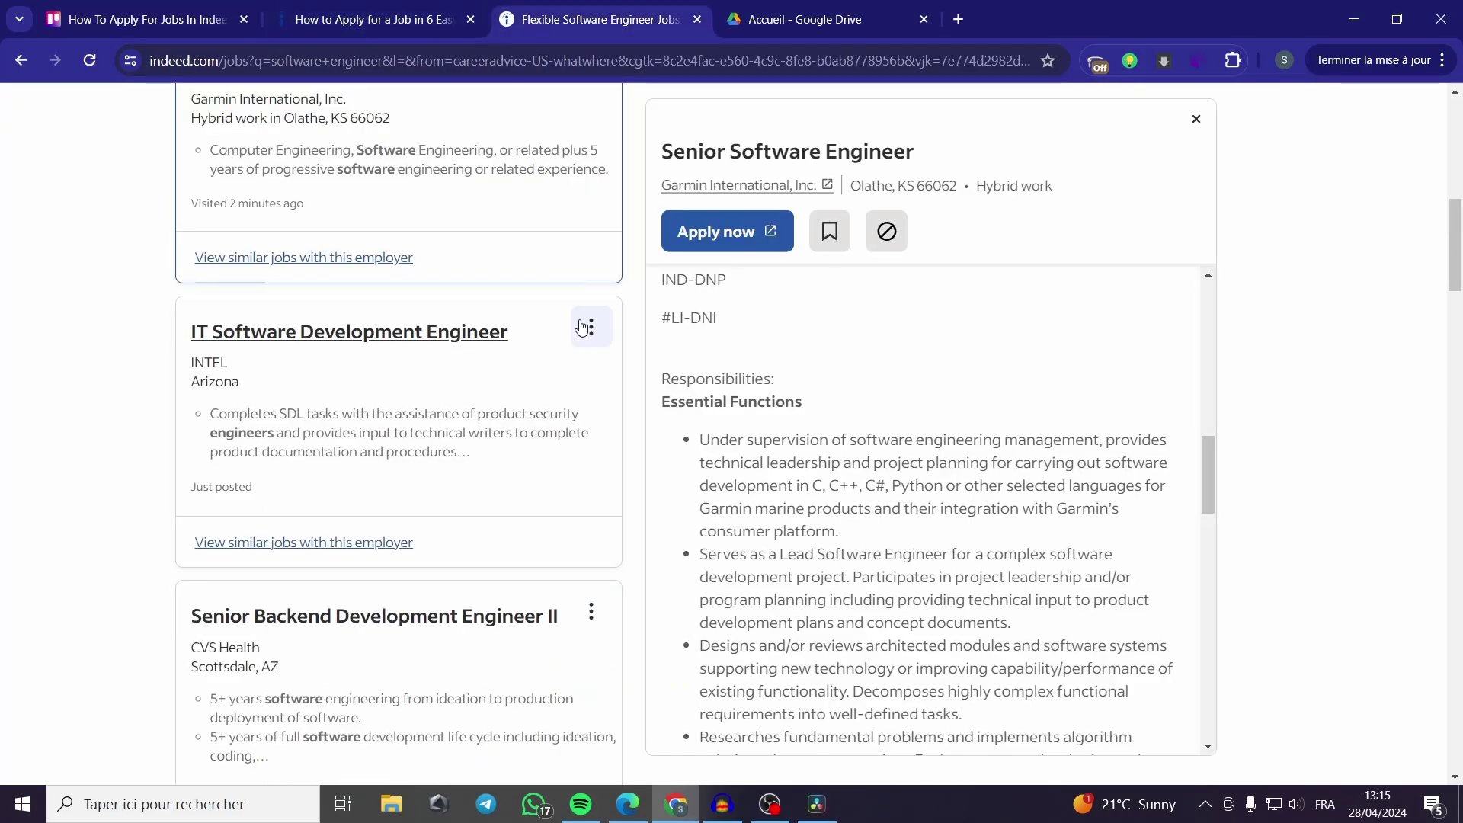
pyautogui.scroll(3, 206, 343)
pyautogui.scroll(3, 502, 400)
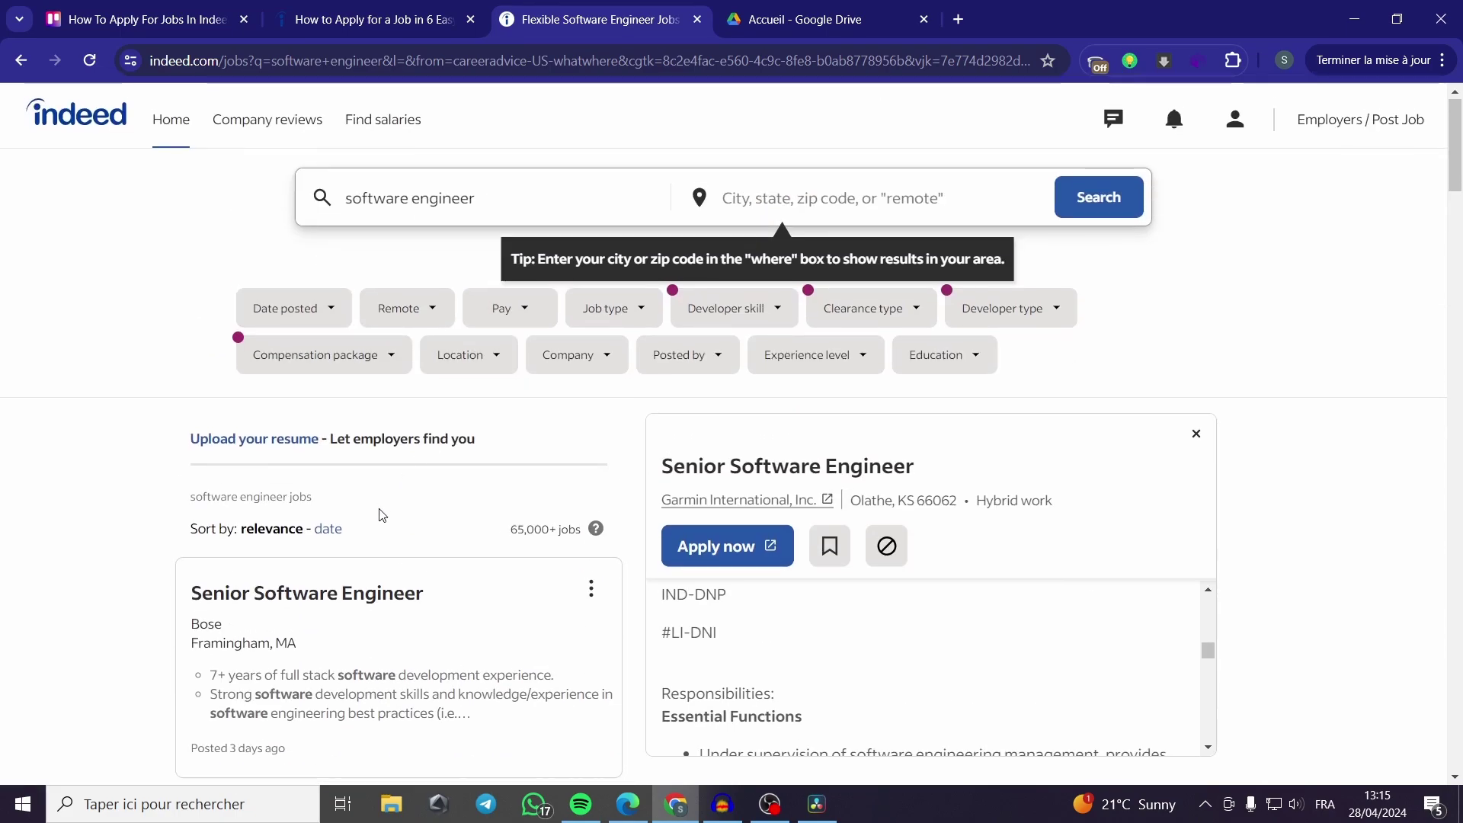
pyautogui.scroll(-2, 383, 515)
pyautogui.scroll(-1, 383, 515)
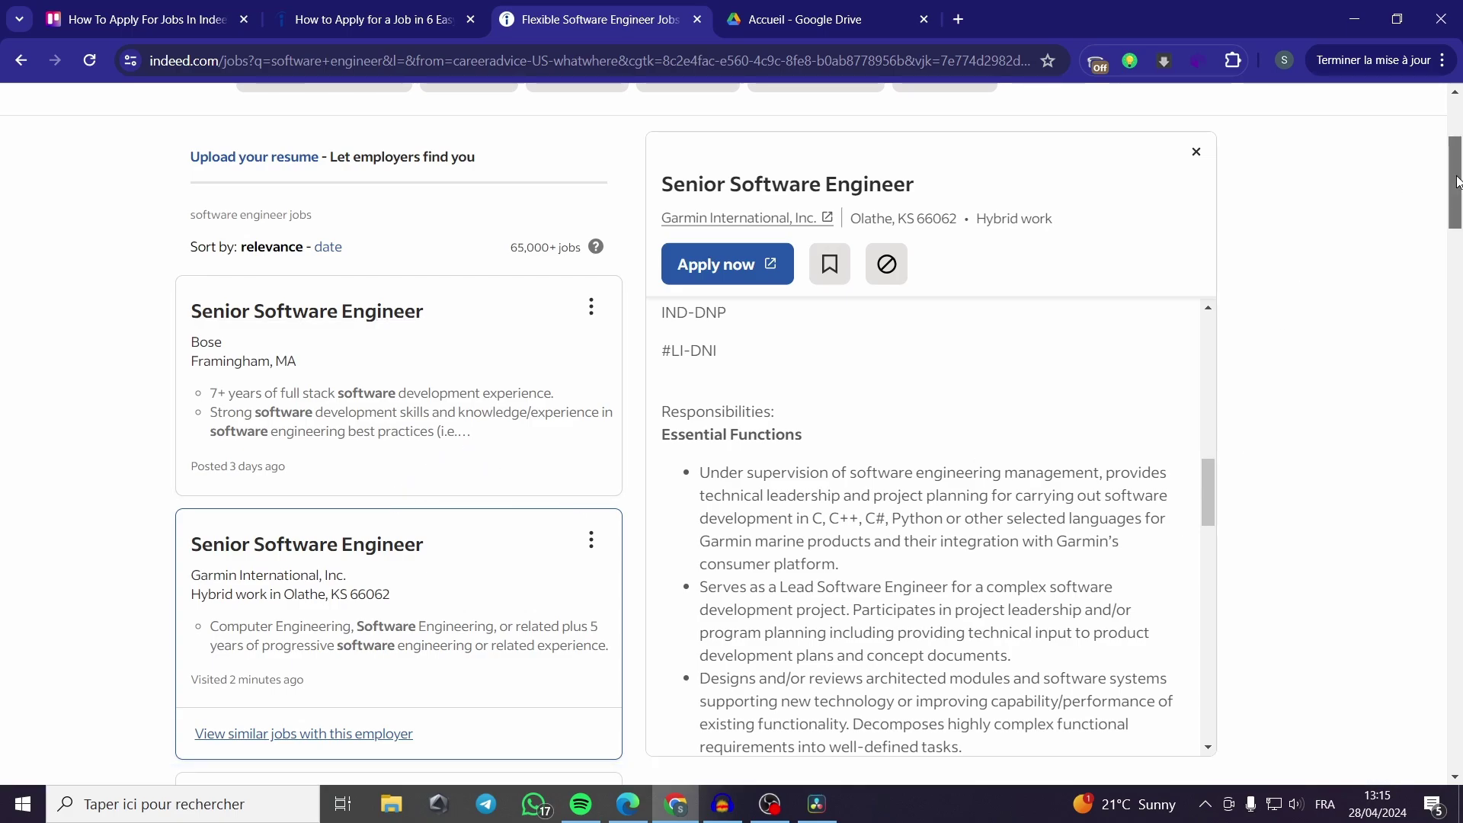
pyautogui.moveTo(1455, 179); pyautogui.dragTo(1456, 278)
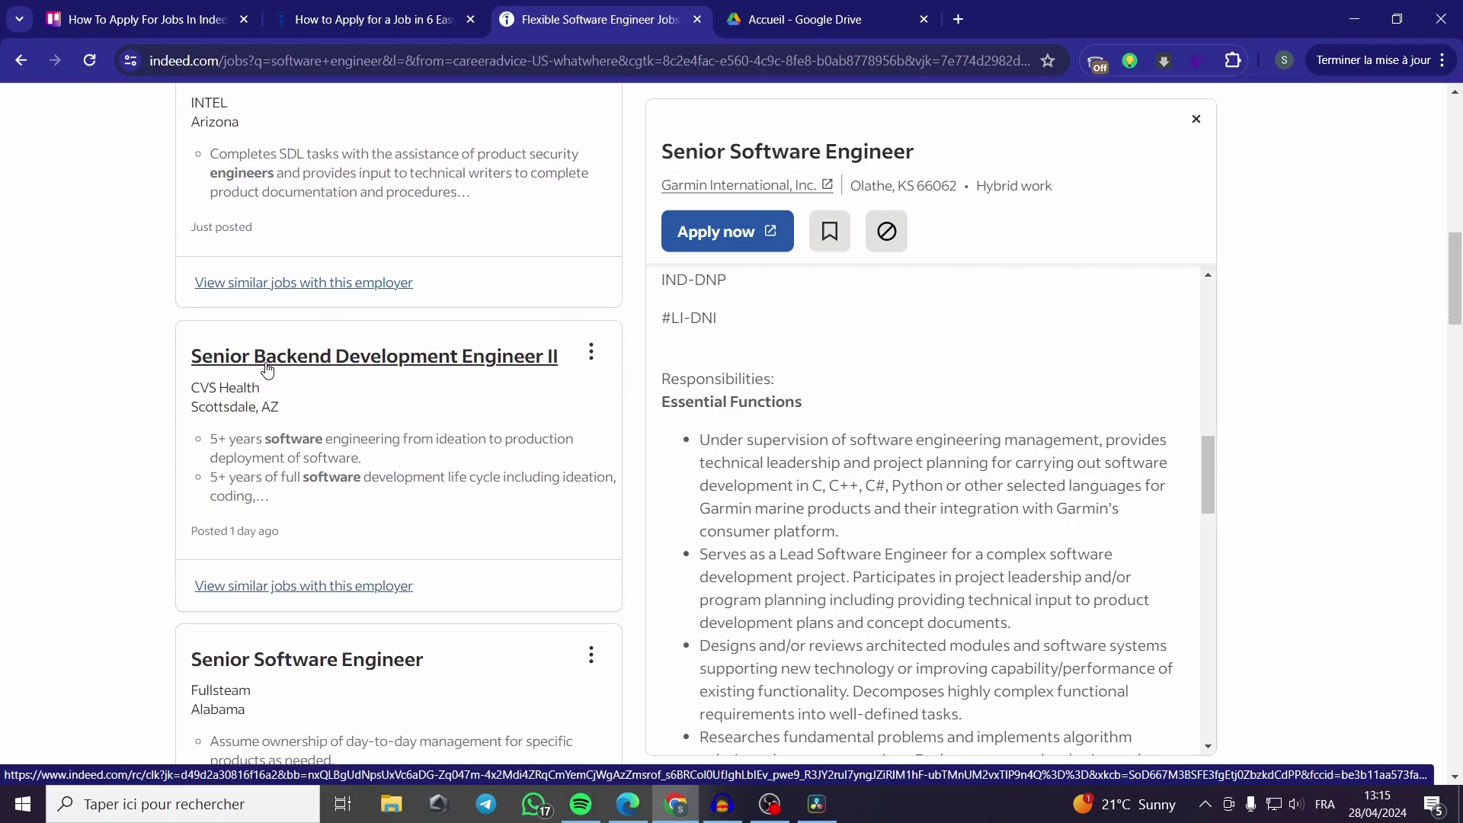
pyautogui.click(503, 368)
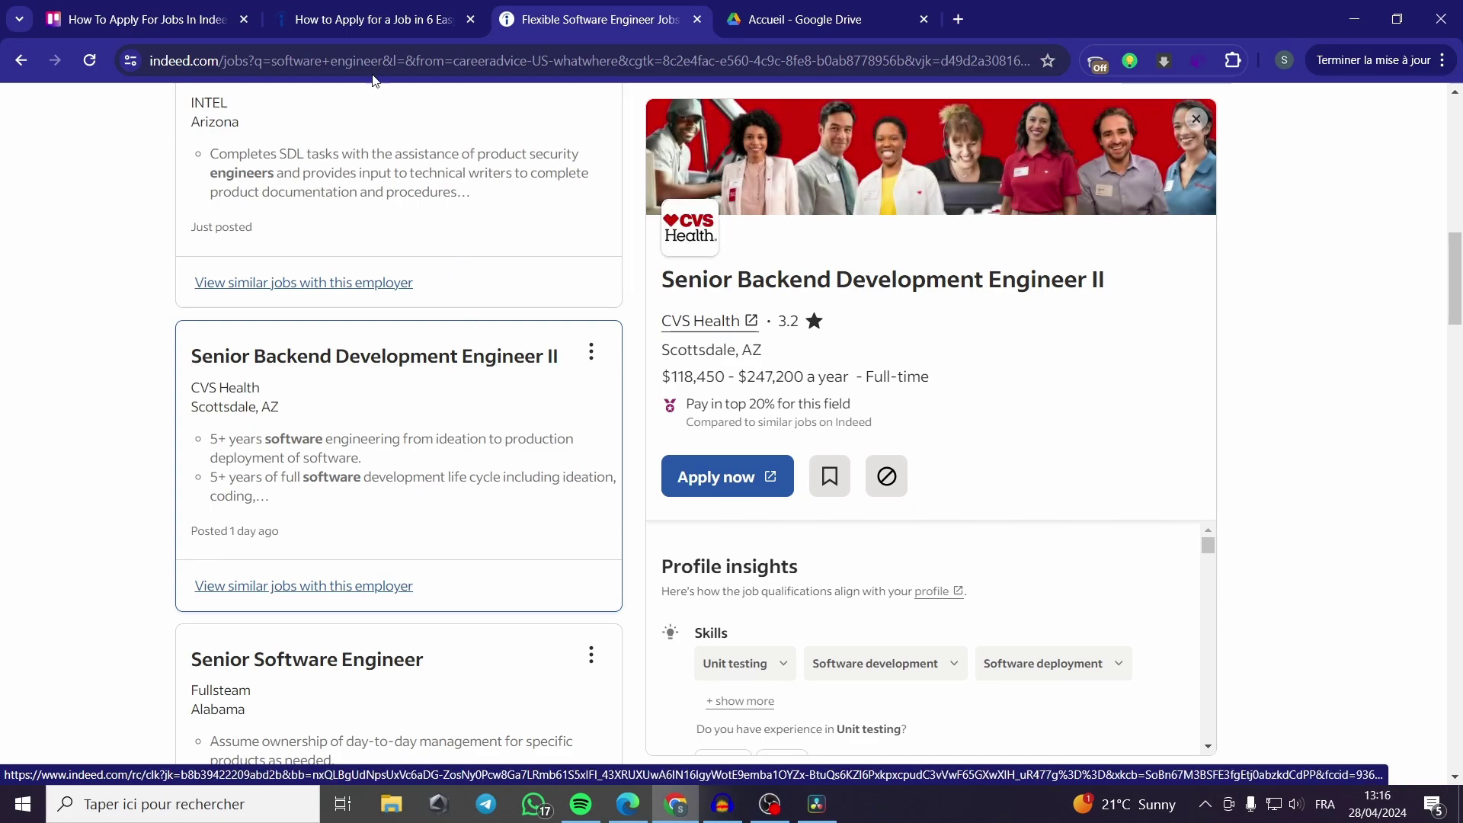
# - Compare the job with the guide's 'Ready your resume for submission' step, ending on the guide
pyautogui.click(374, 19)
pyautogui.moveTo(599, 20)
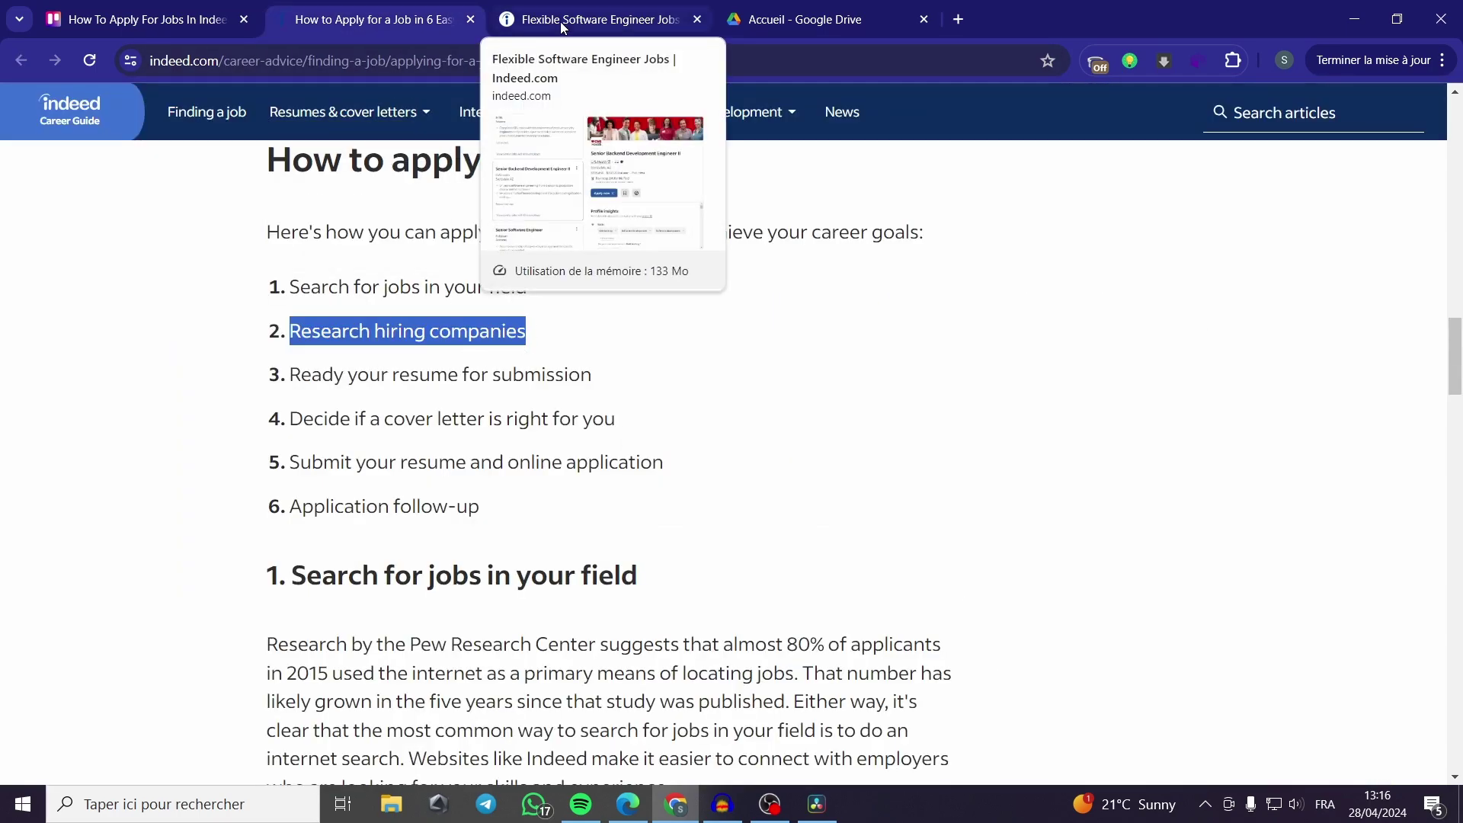
pyautogui.click(590, 19)
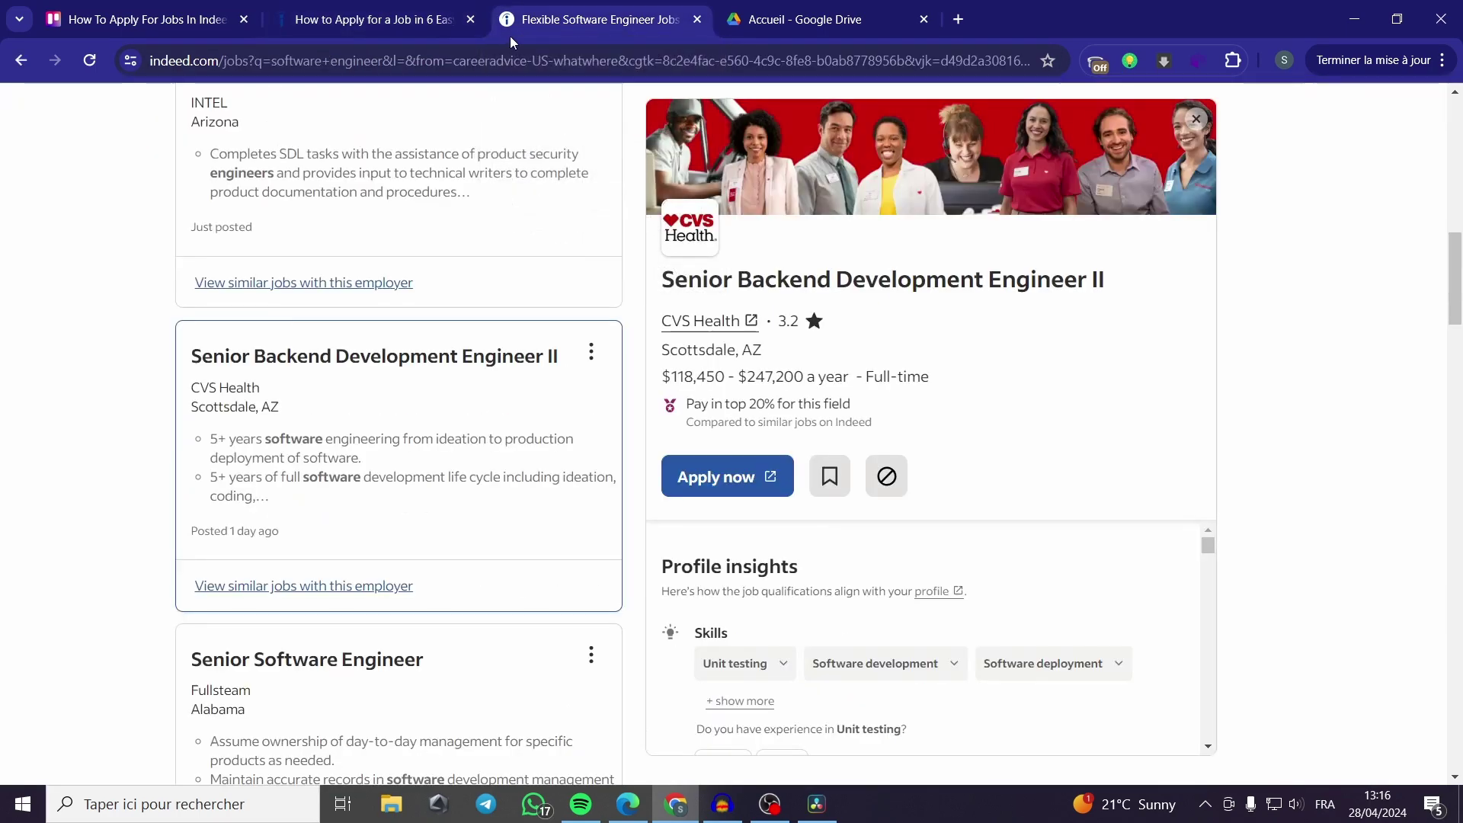
pyautogui.click(381, 20)
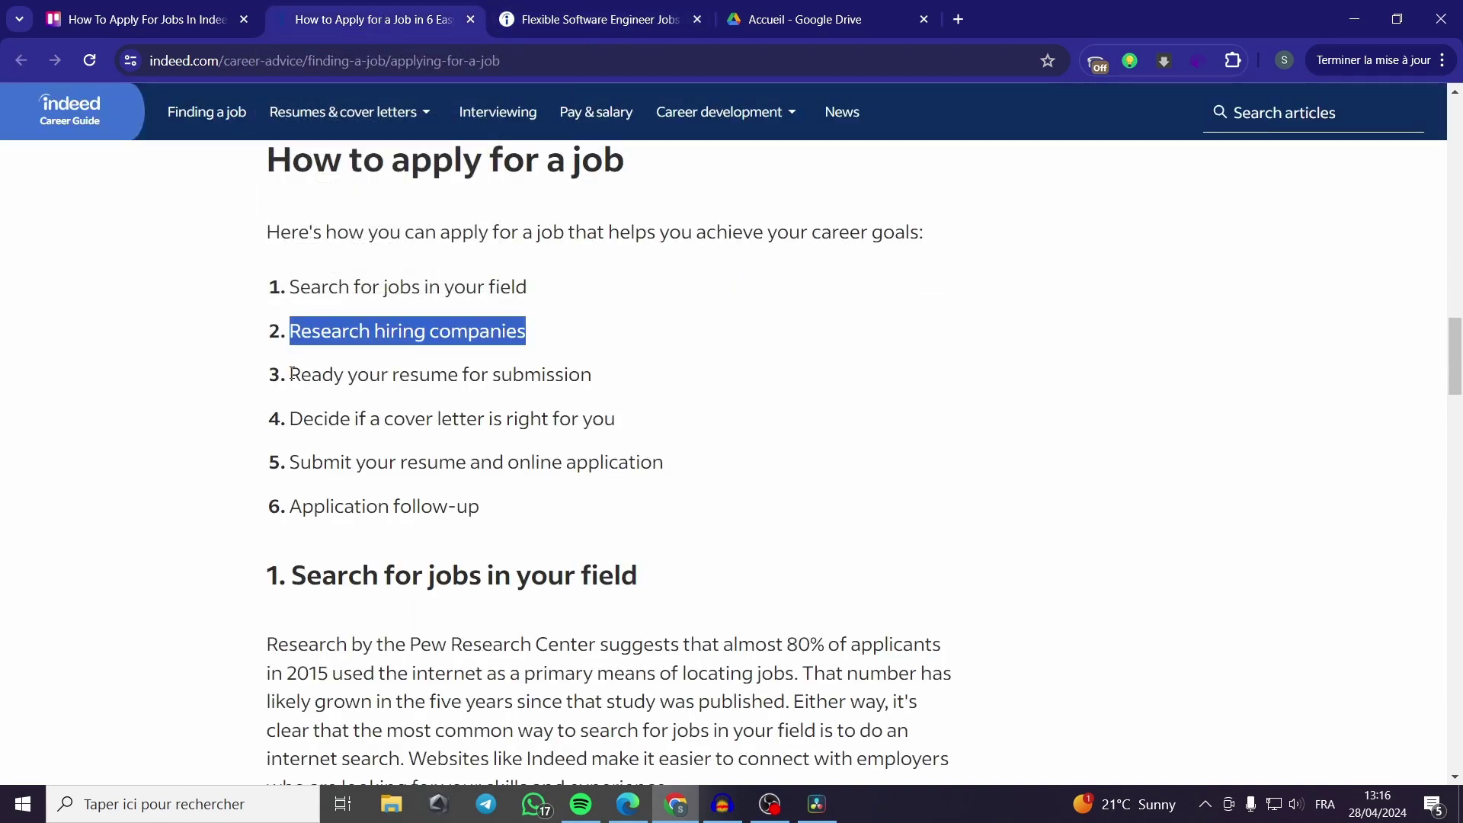
pyautogui.moveTo(289, 373); pyautogui.dragTo(596, 382)
pyautogui.click(636, 349)
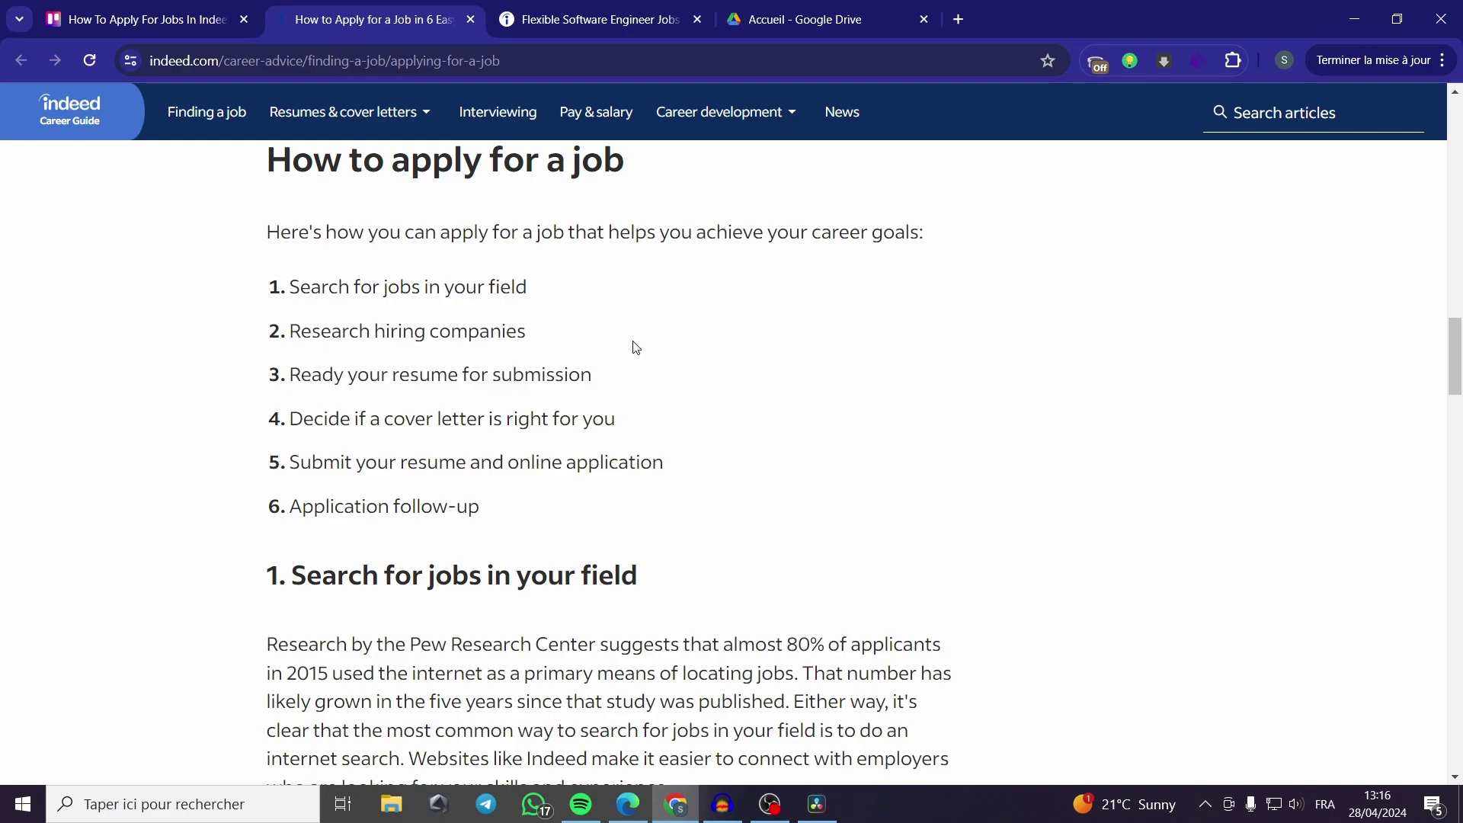
pyautogui.click(600, 19)
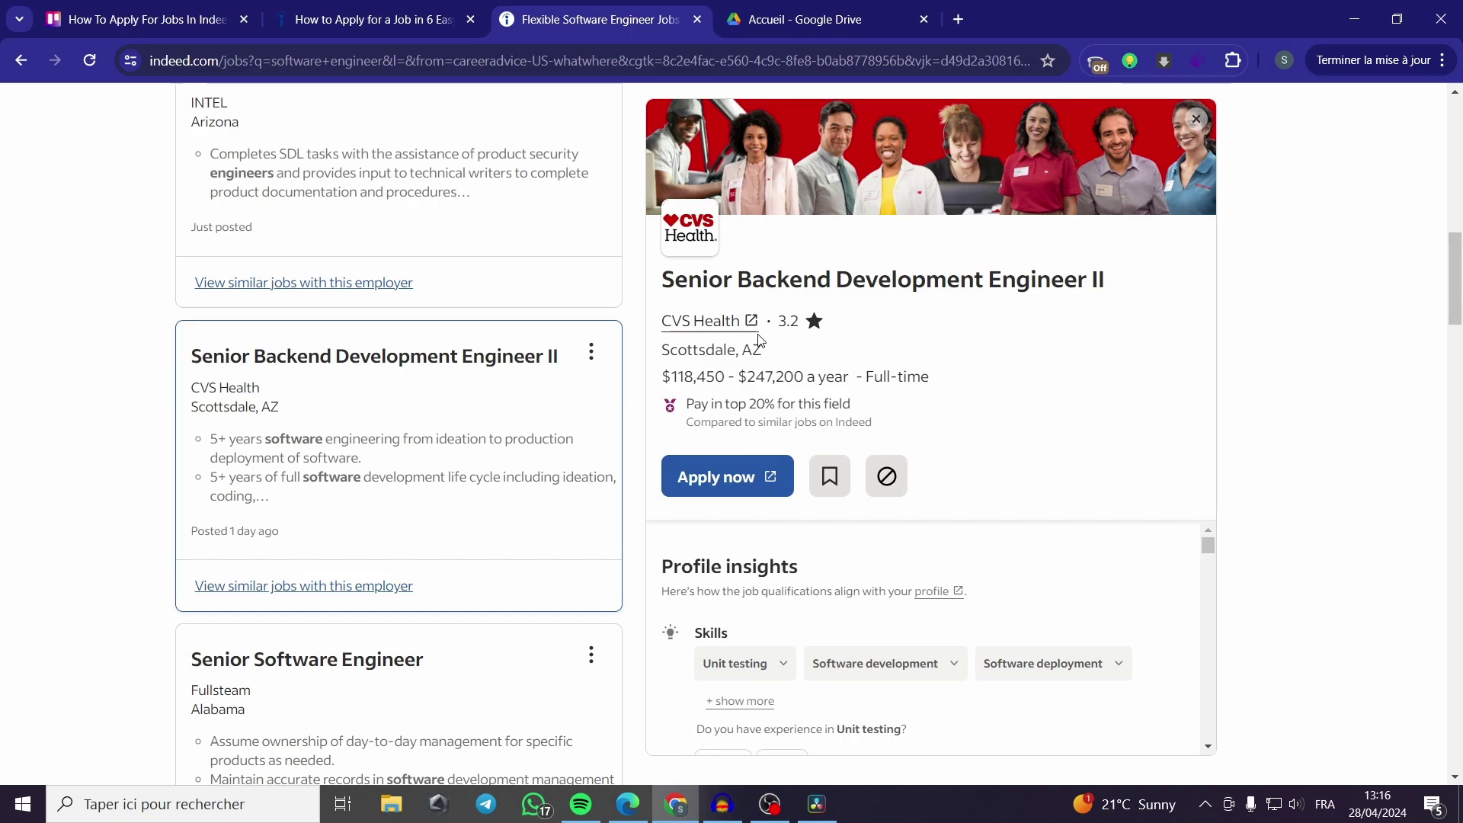
pyautogui.scroll(5, 557, 332)
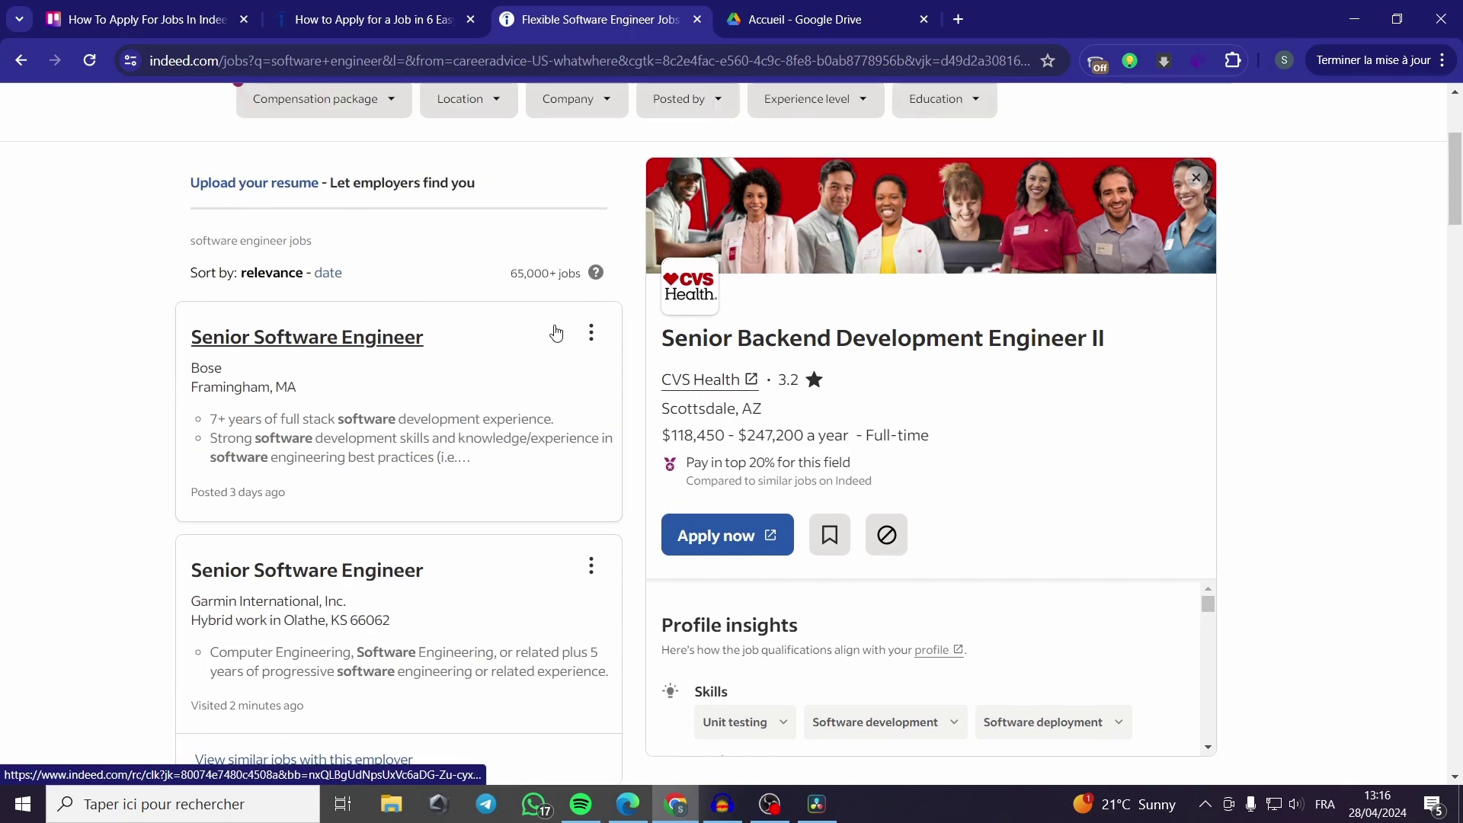
pyautogui.scroll(5, 435, 320)
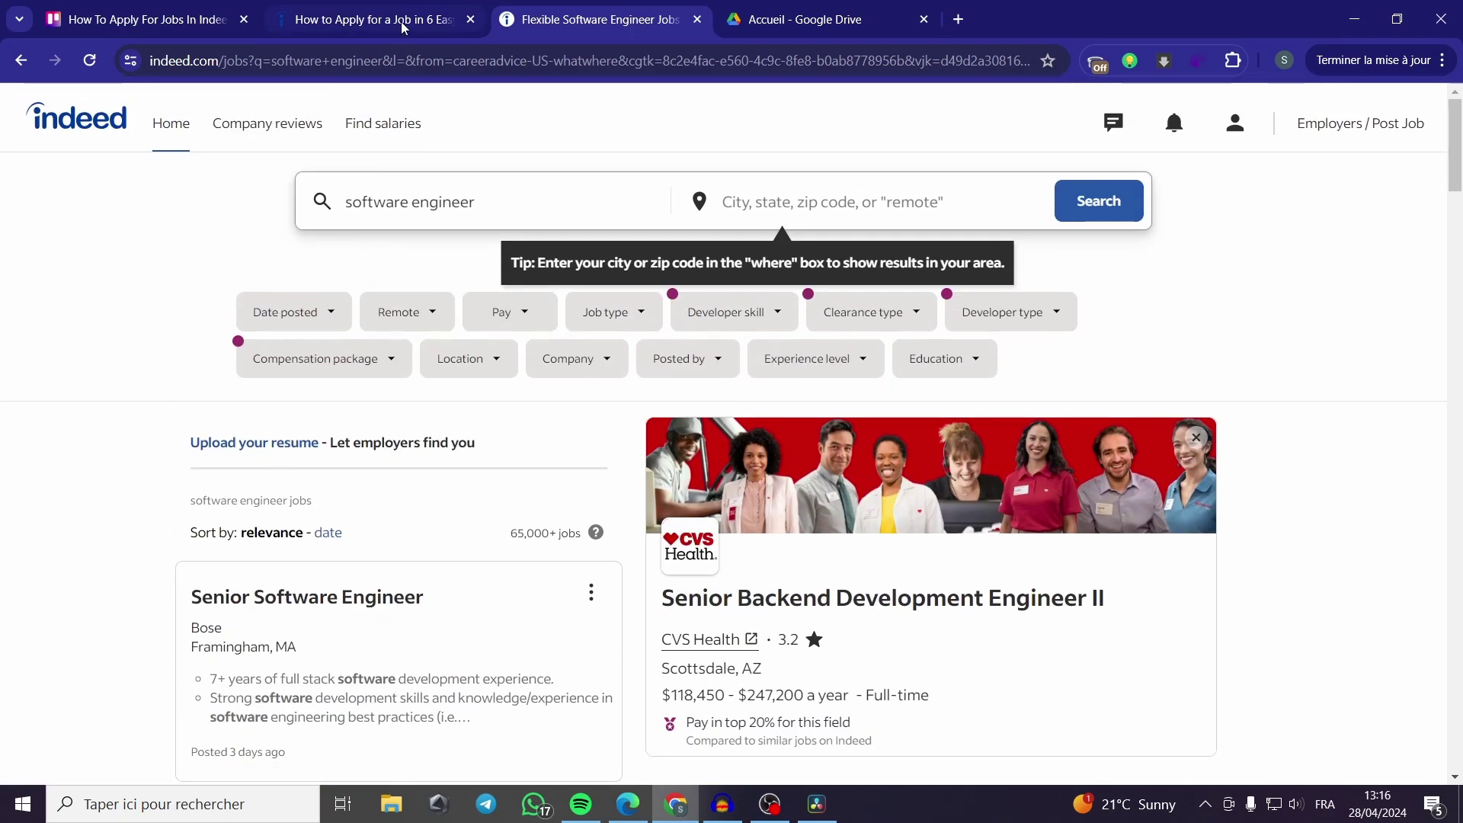
pyautogui.click(372, 19)
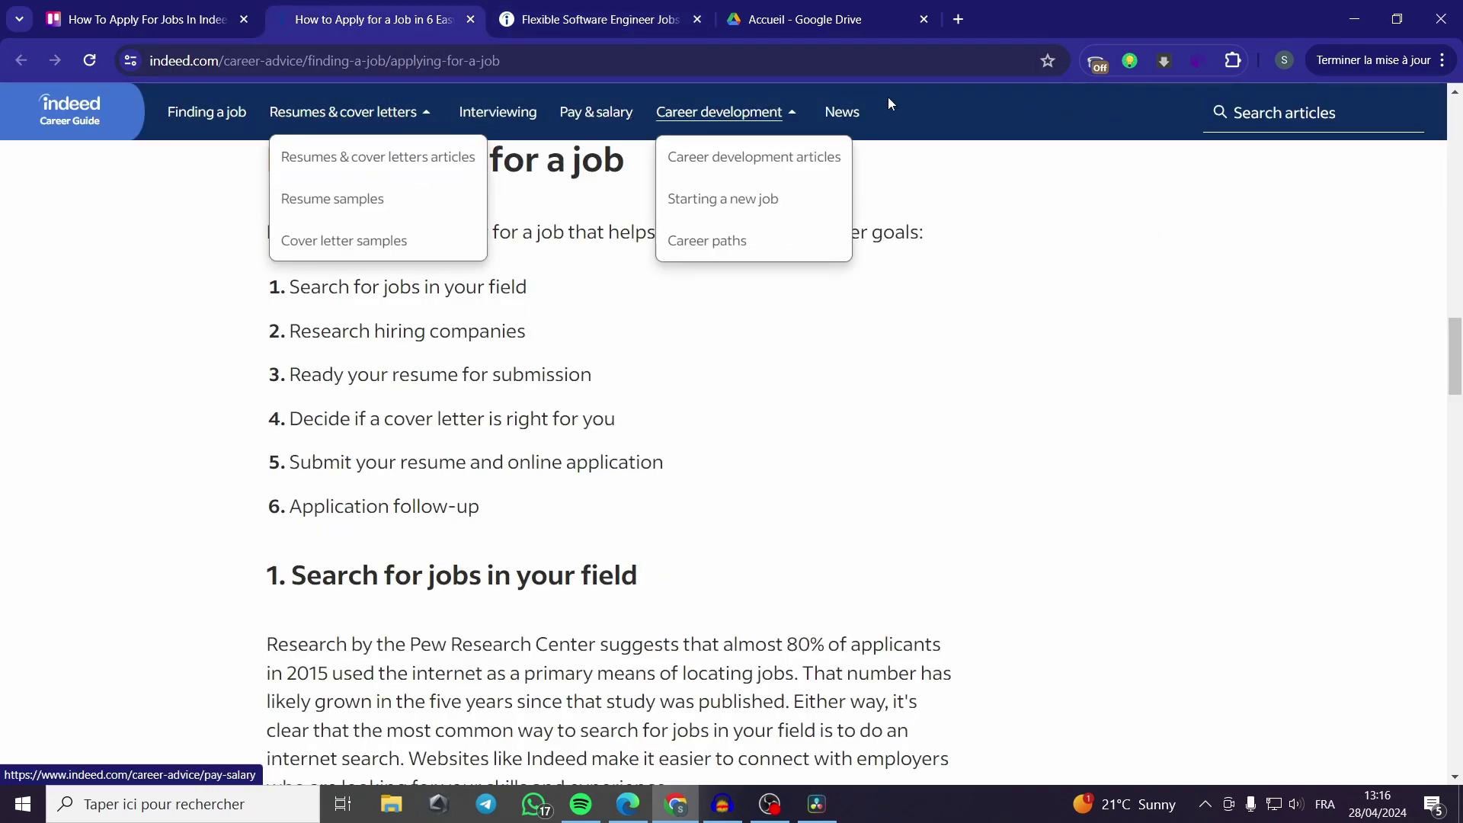
pyautogui.moveTo(349, 110)
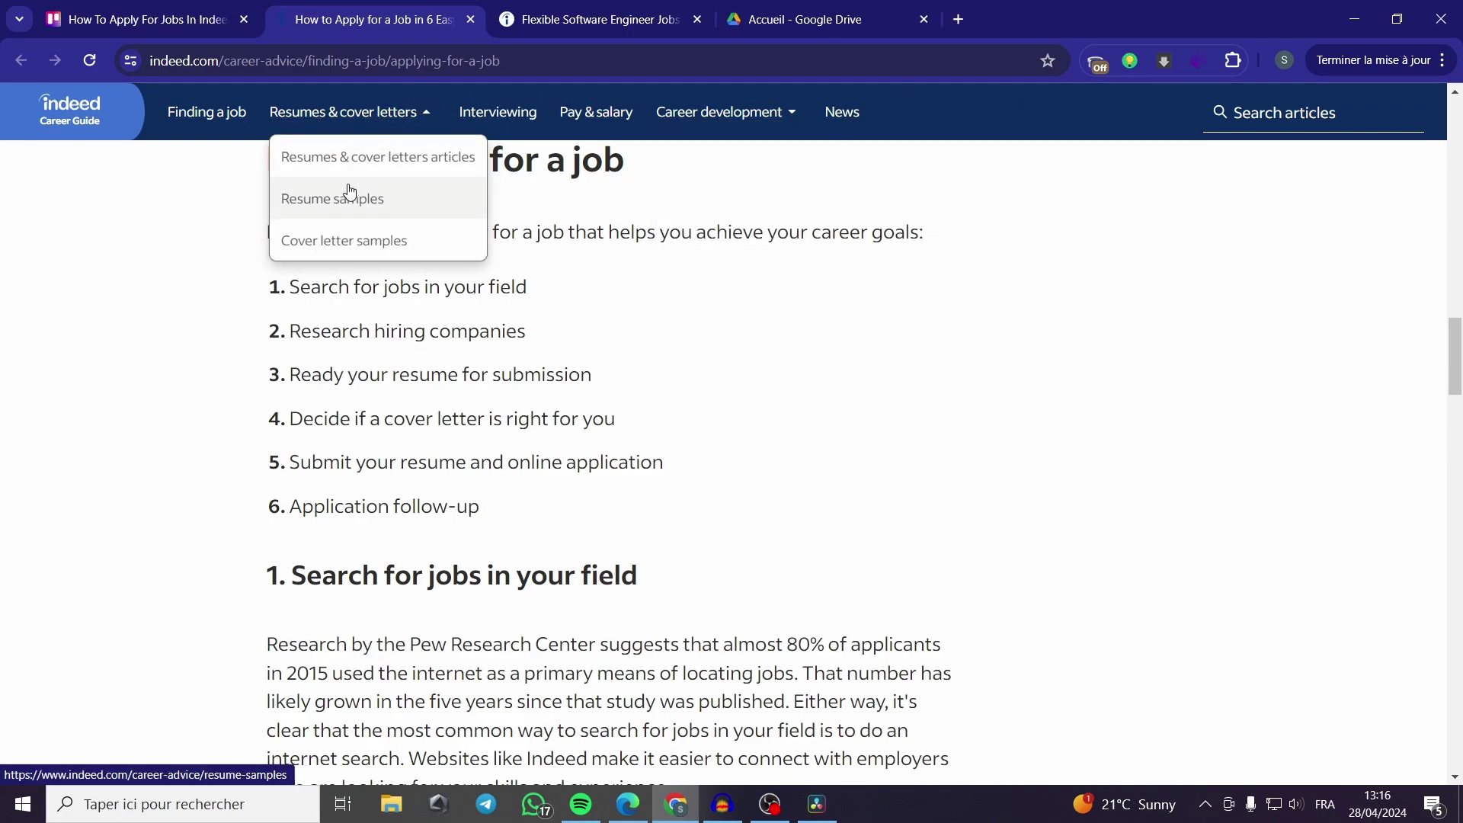
# - Bring up the link options for Resume samples
pyautogui.rightClick(325, 206)
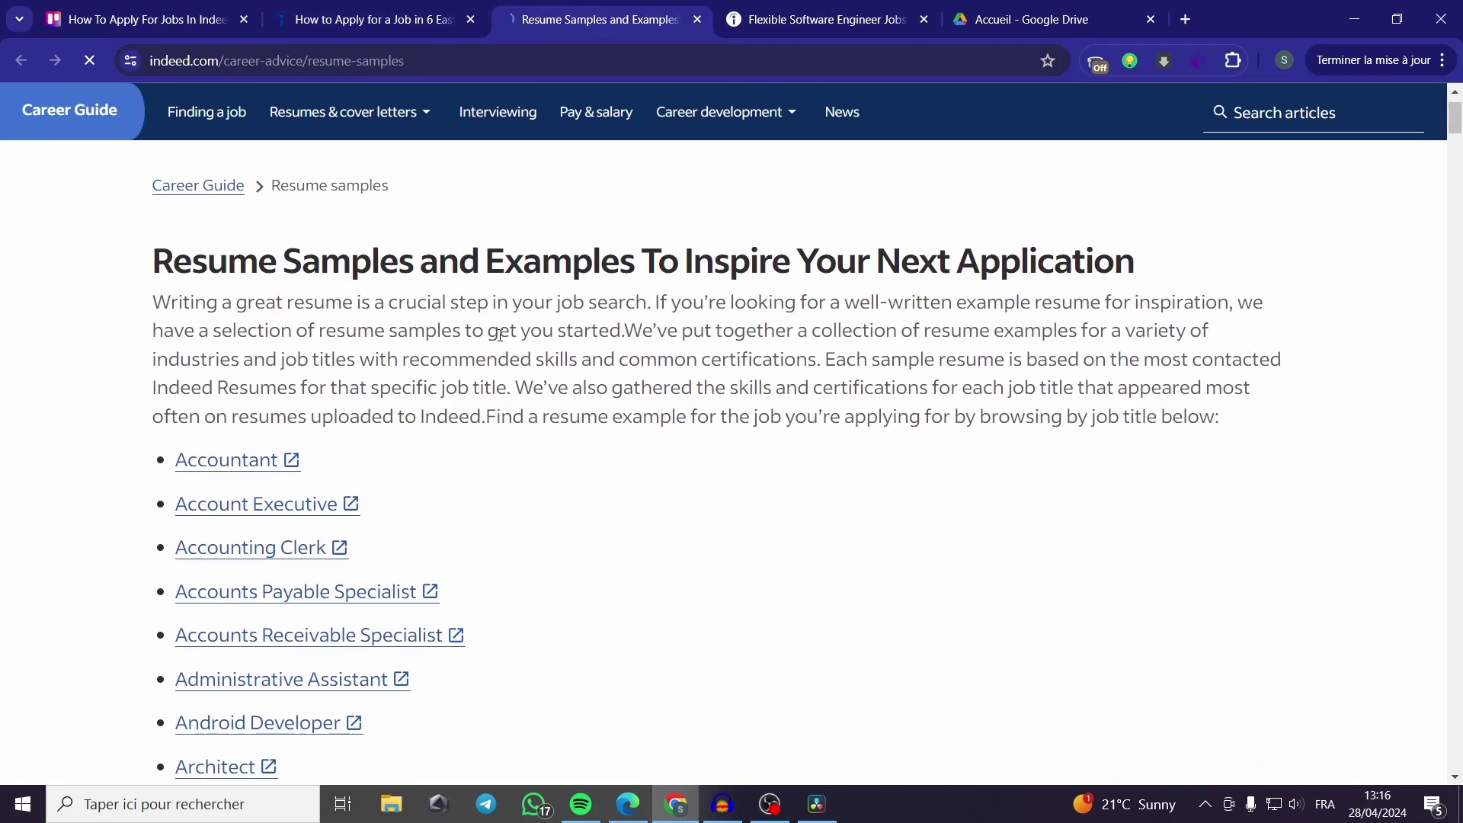
pyautogui.scroll(-4, 274, 377)
pyautogui.scroll(-3, 275, 389)
pyautogui.scroll(-3, 274, 412)
pyautogui.scroll(-5, 316, 500)
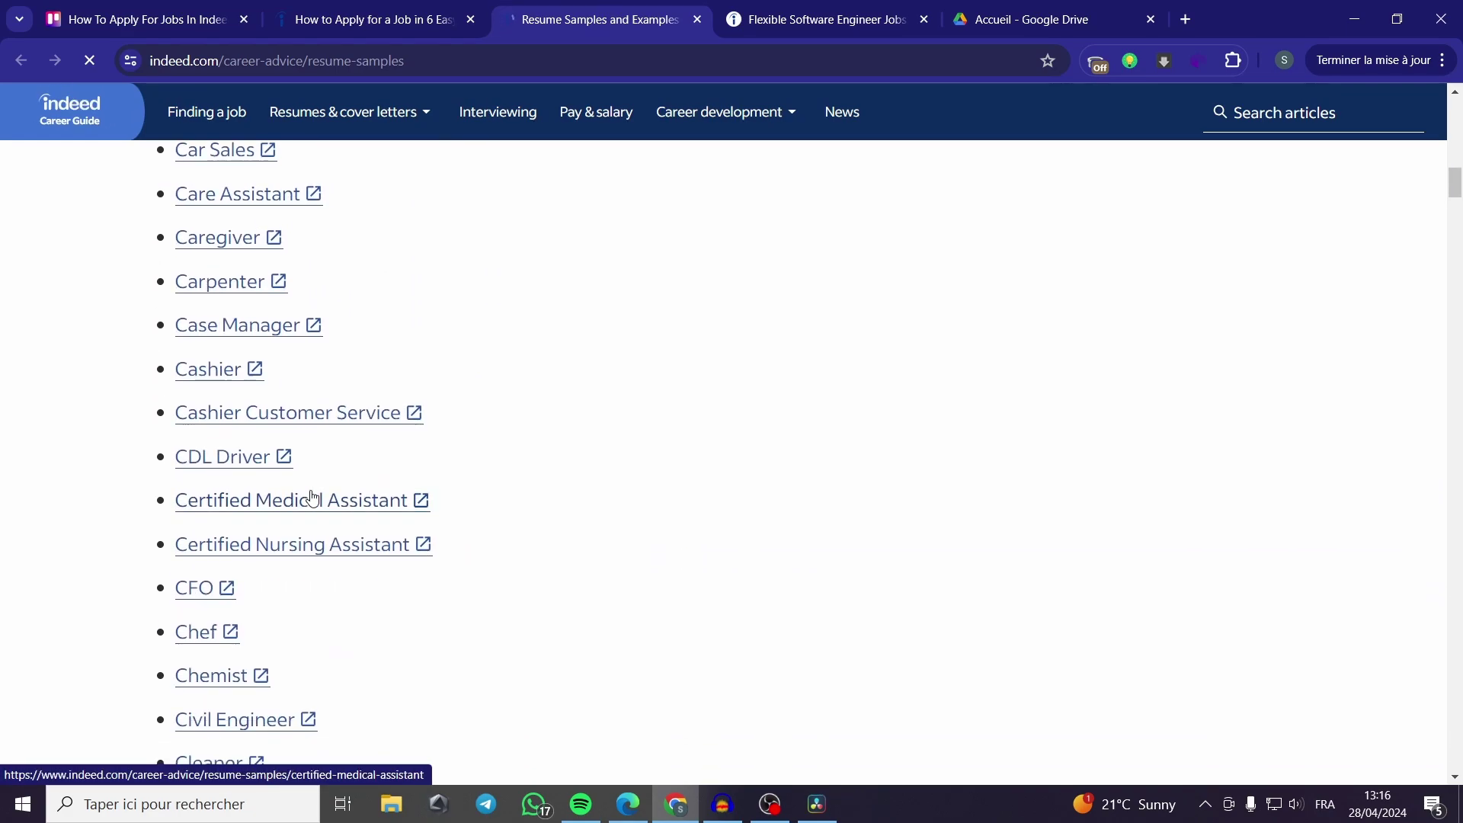
pyautogui.scroll(-2, 314, 497)
pyautogui.scroll(-4, 310, 497)
pyautogui.scroll(-3, 312, 496)
pyautogui.scroll(-3, 308, 485)
pyautogui.scroll(-2, 306, 480)
pyautogui.scroll(-8, 307, 480)
pyautogui.scroll(-5, 307, 480)
pyautogui.scroll(-3, 307, 480)
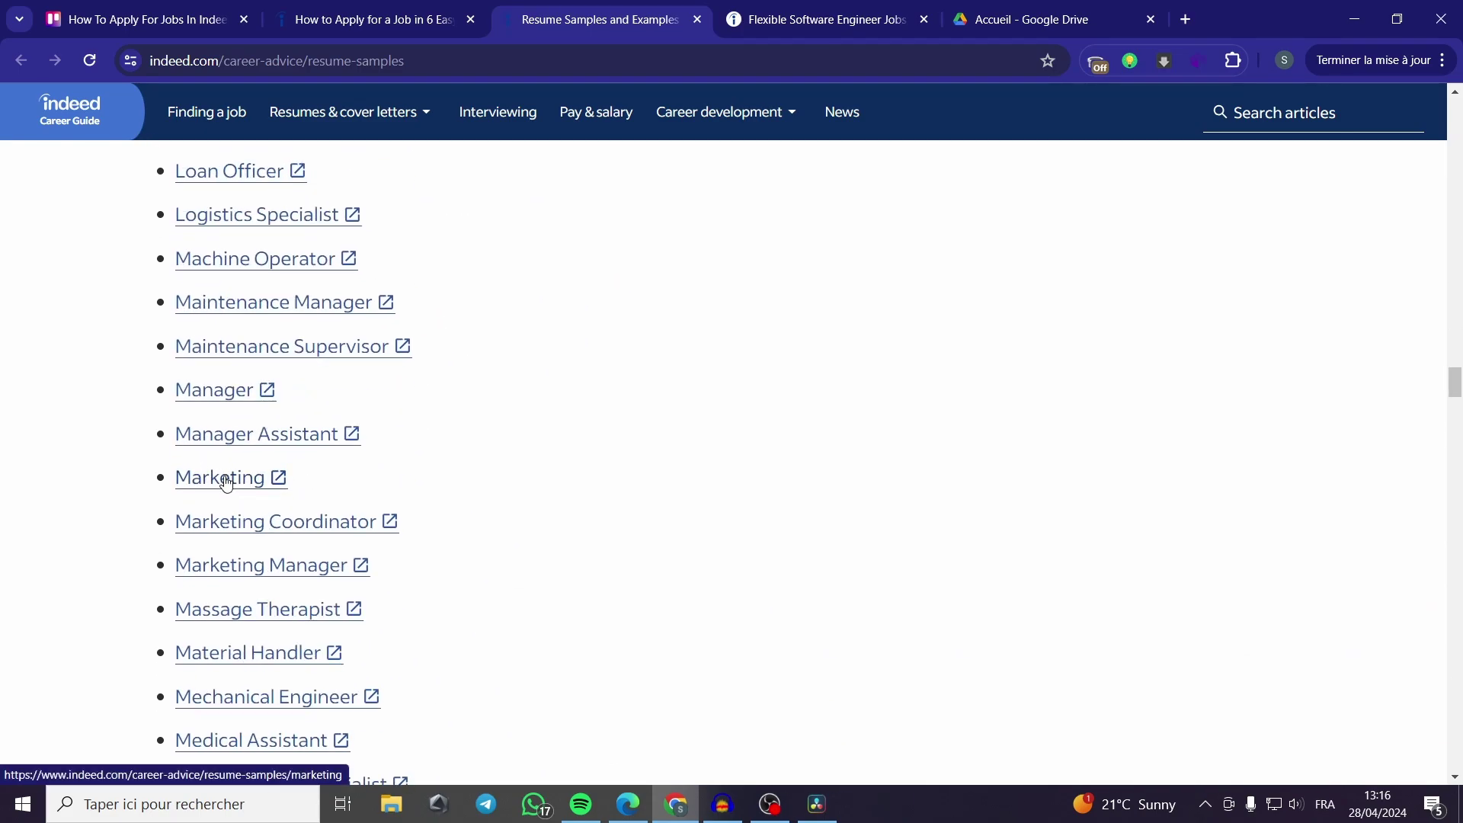
pyautogui.moveTo(1453, 381); pyautogui.dragTo(1454, 658)
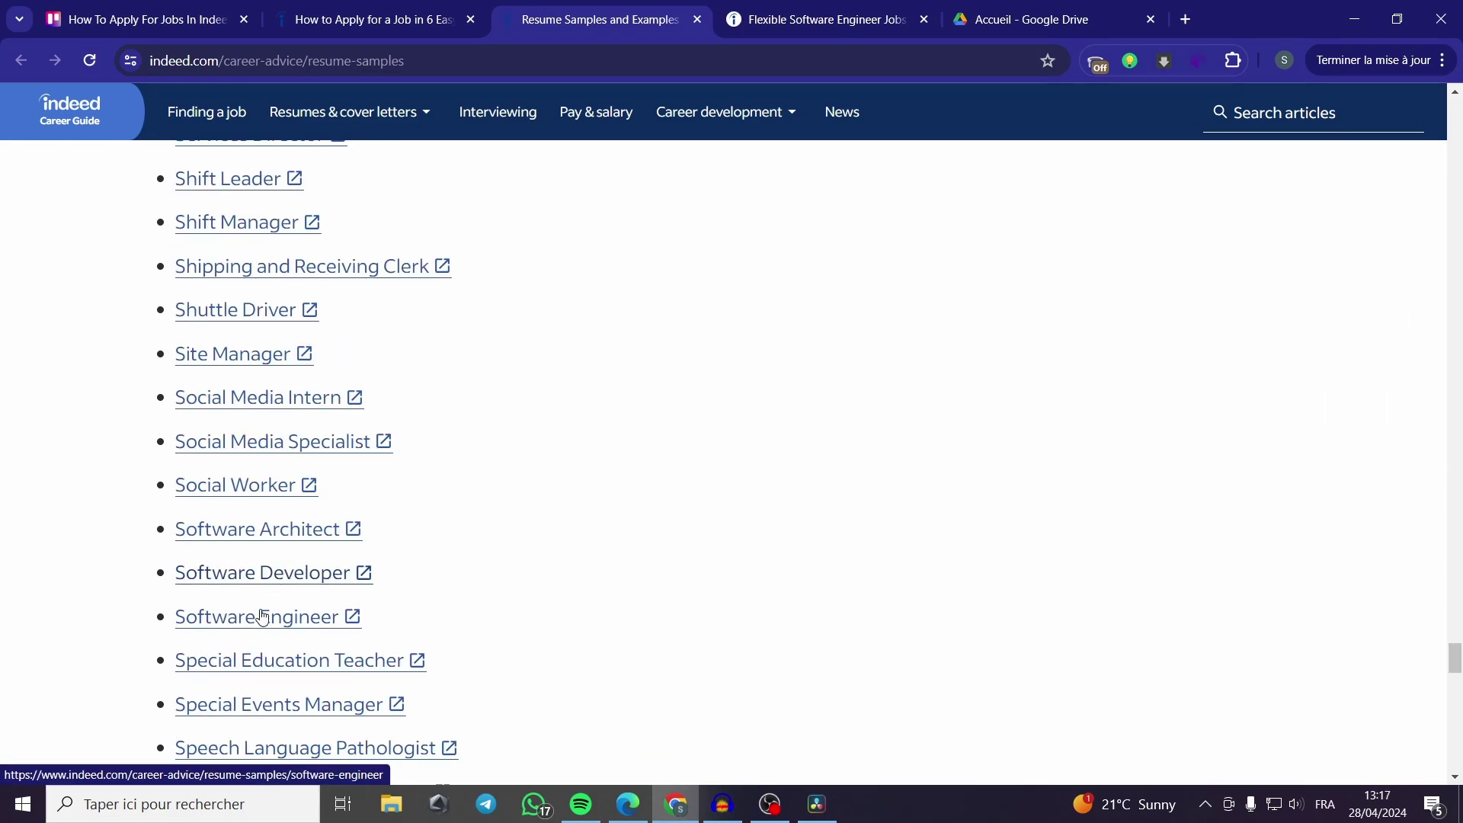
# - Open the Software Engineer resume example and read through Sample #1, starting with its name
pyautogui.click(260, 619)
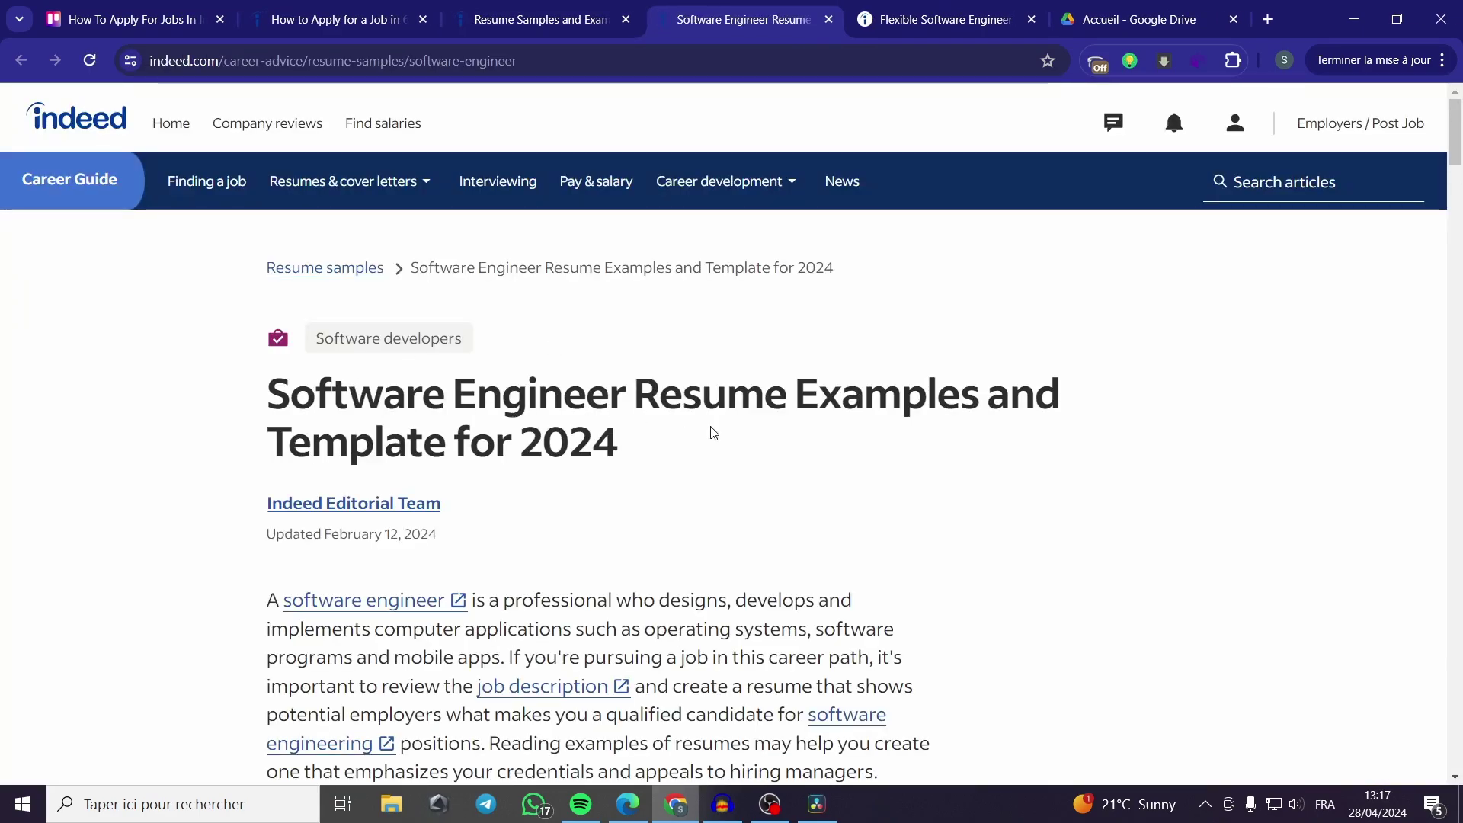
pyautogui.scroll(-1, 715, 432)
pyautogui.scroll(-4, 720, 350)
pyautogui.scroll(-3, 617, 350)
pyautogui.scroll(-2, 457, 400)
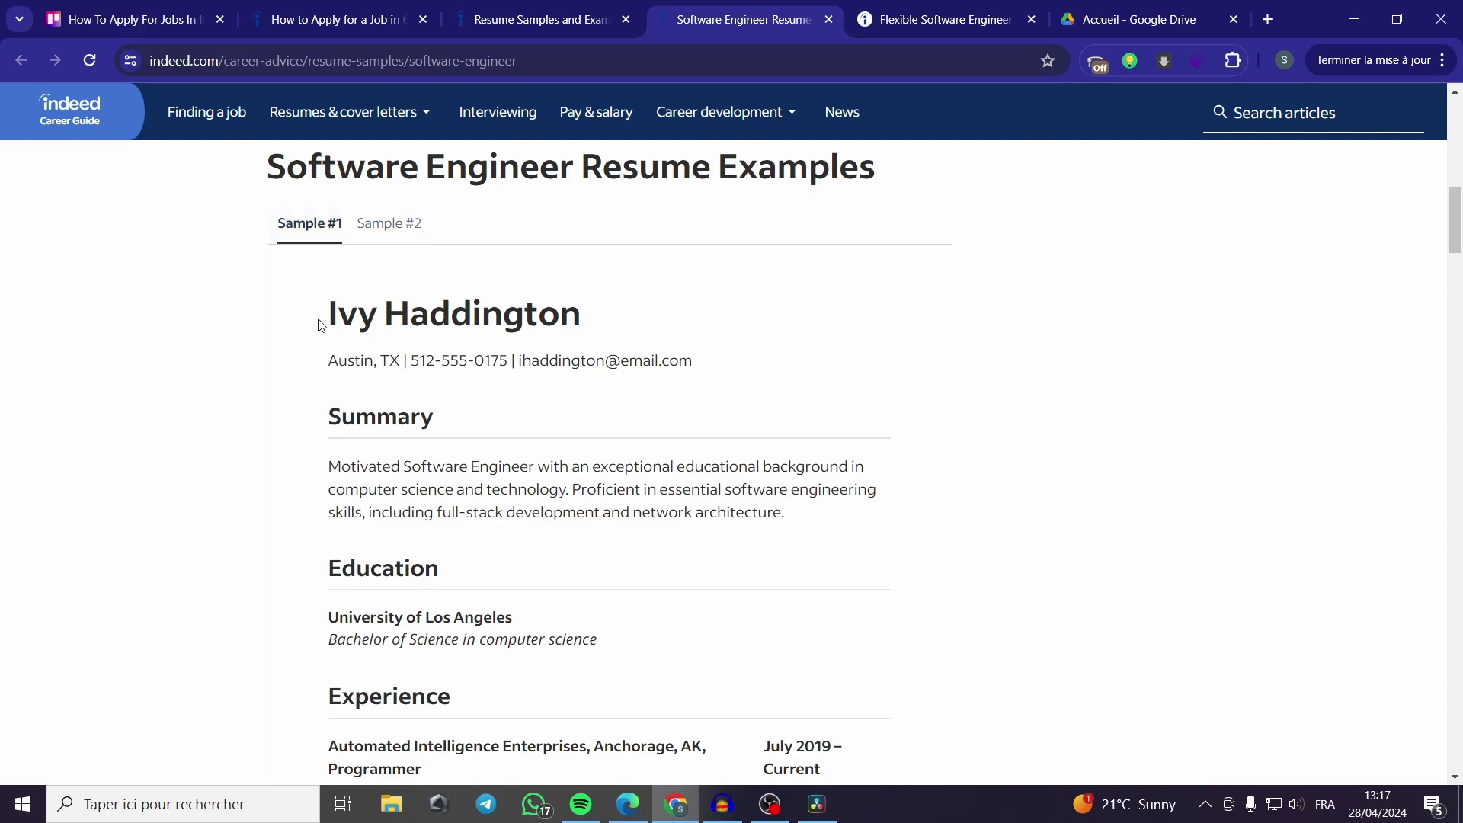
pyautogui.moveTo(336, 311); pyautogui.dragTo(582, 314)
pyautogui.click(596, 336)
pyautogui.scroll(-3, 439, 346)
pyautogui.scroll(-3, 458, 400)
pyautogui.scroll(-3, 480, 481)
pyautogui.scroll(-2, 500, 563)
pyautogui.scroll(2, 501, 562)
pyautogui.scroll(4, 487, 538)
pyautogui.scroll(-2, 389, 352)
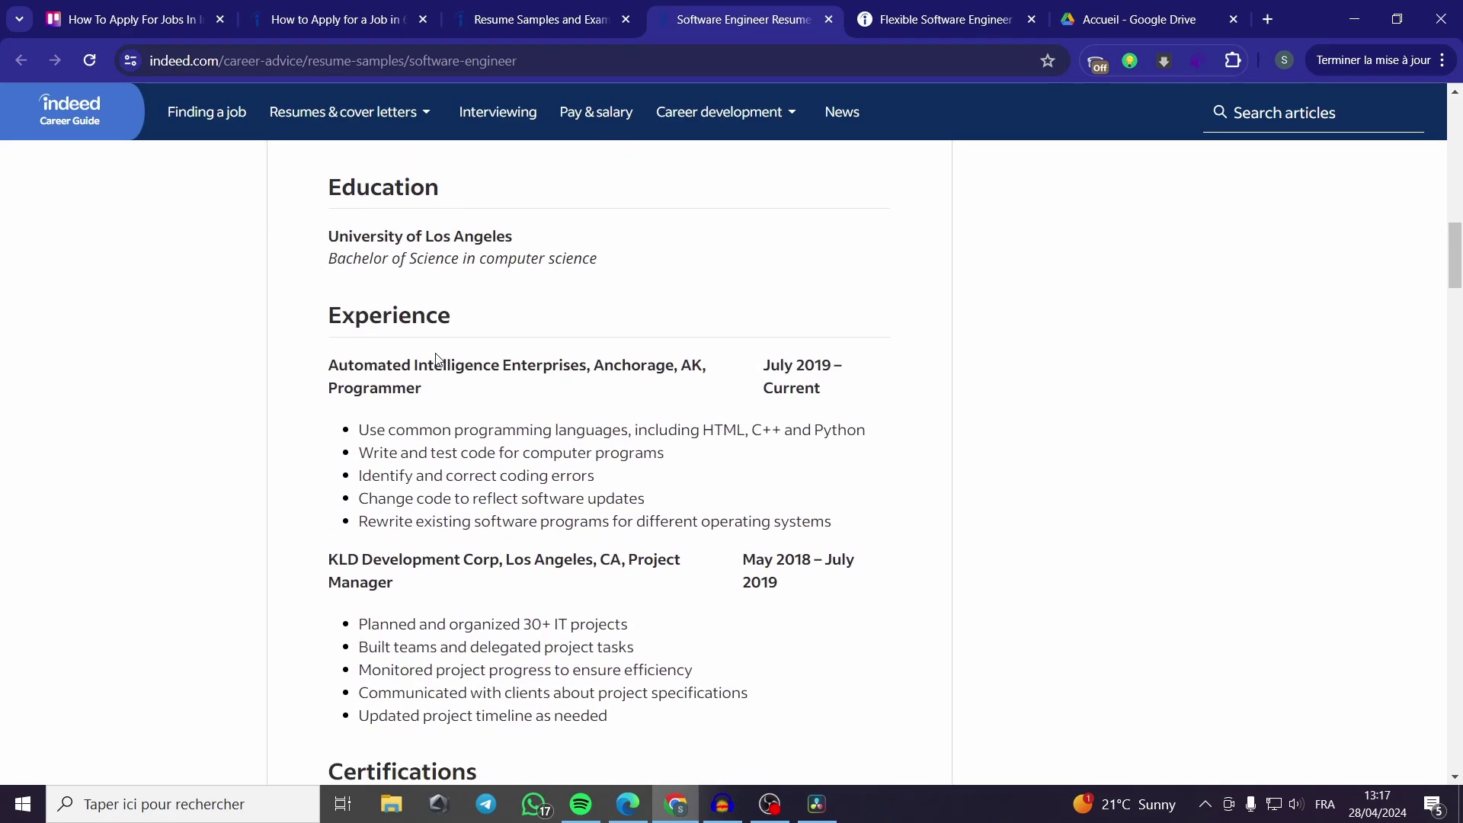
pyautogui.scroll(5, 434, 354)
pyautogui.scroll(1, 421, 346)
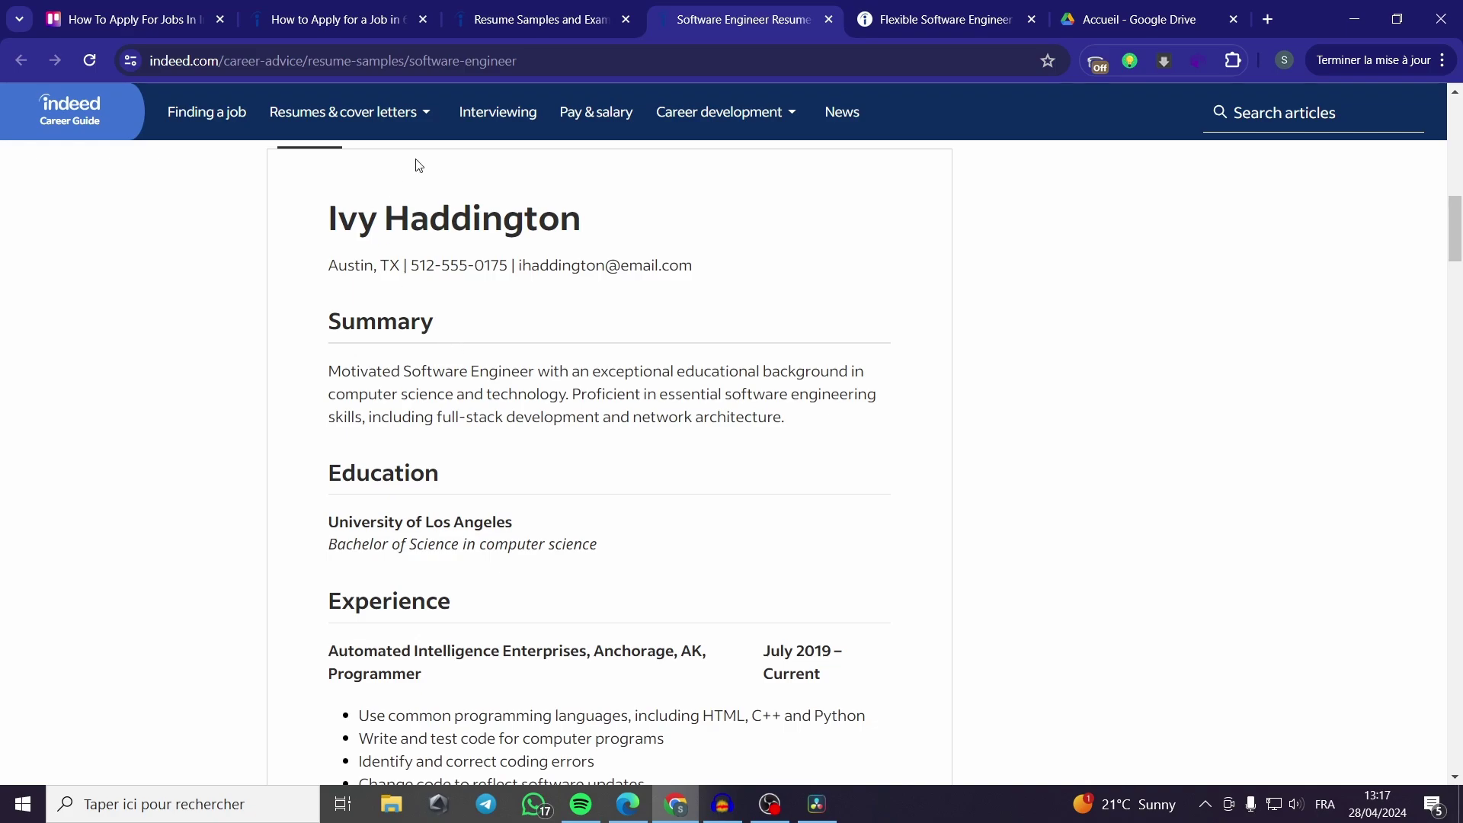
# - Review the guide's cover letter step, then go back to the resume samples list
pyautogui.click(537, 18)
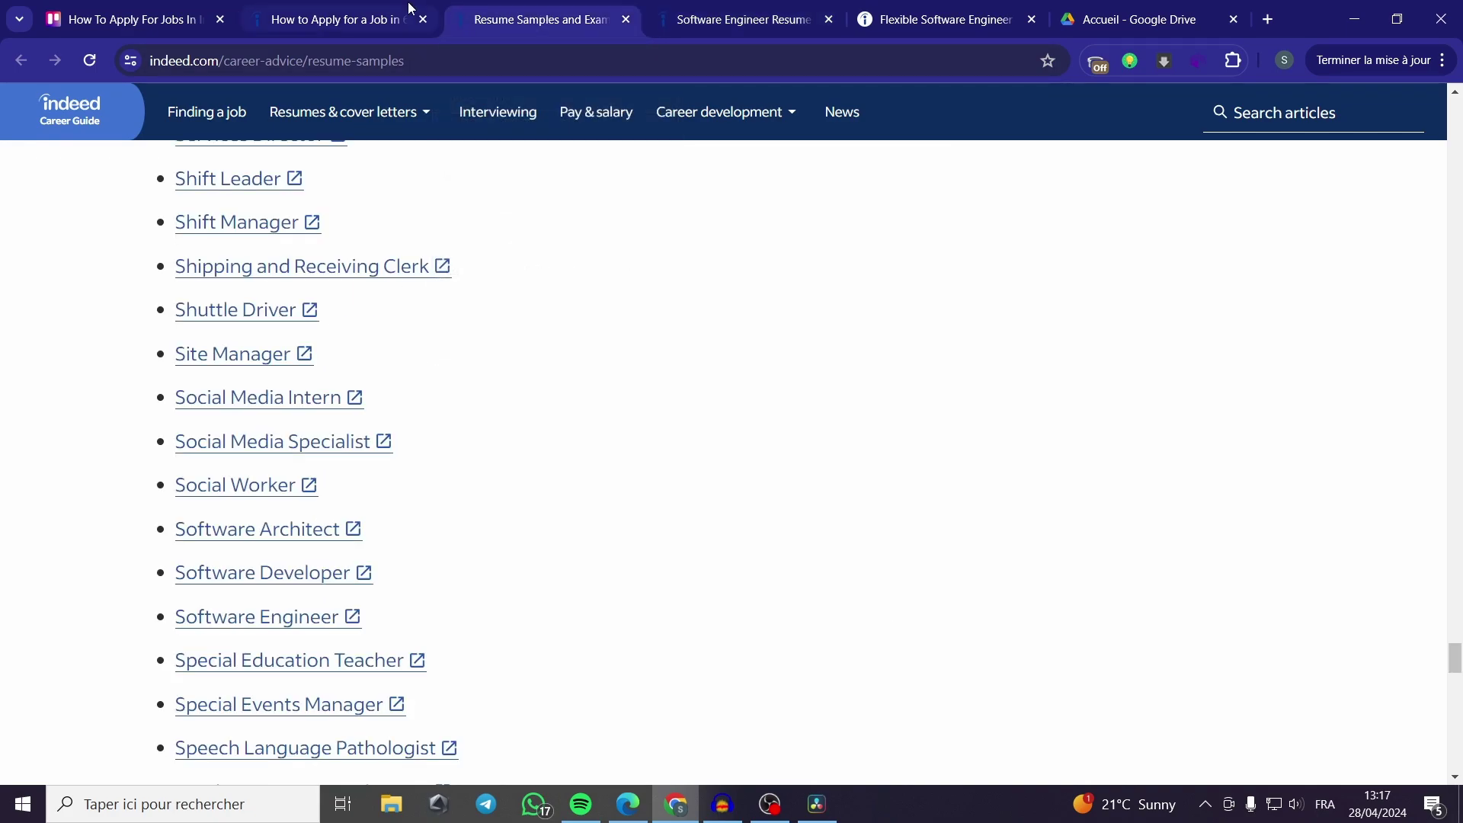
pyautogui.click(380, 9)
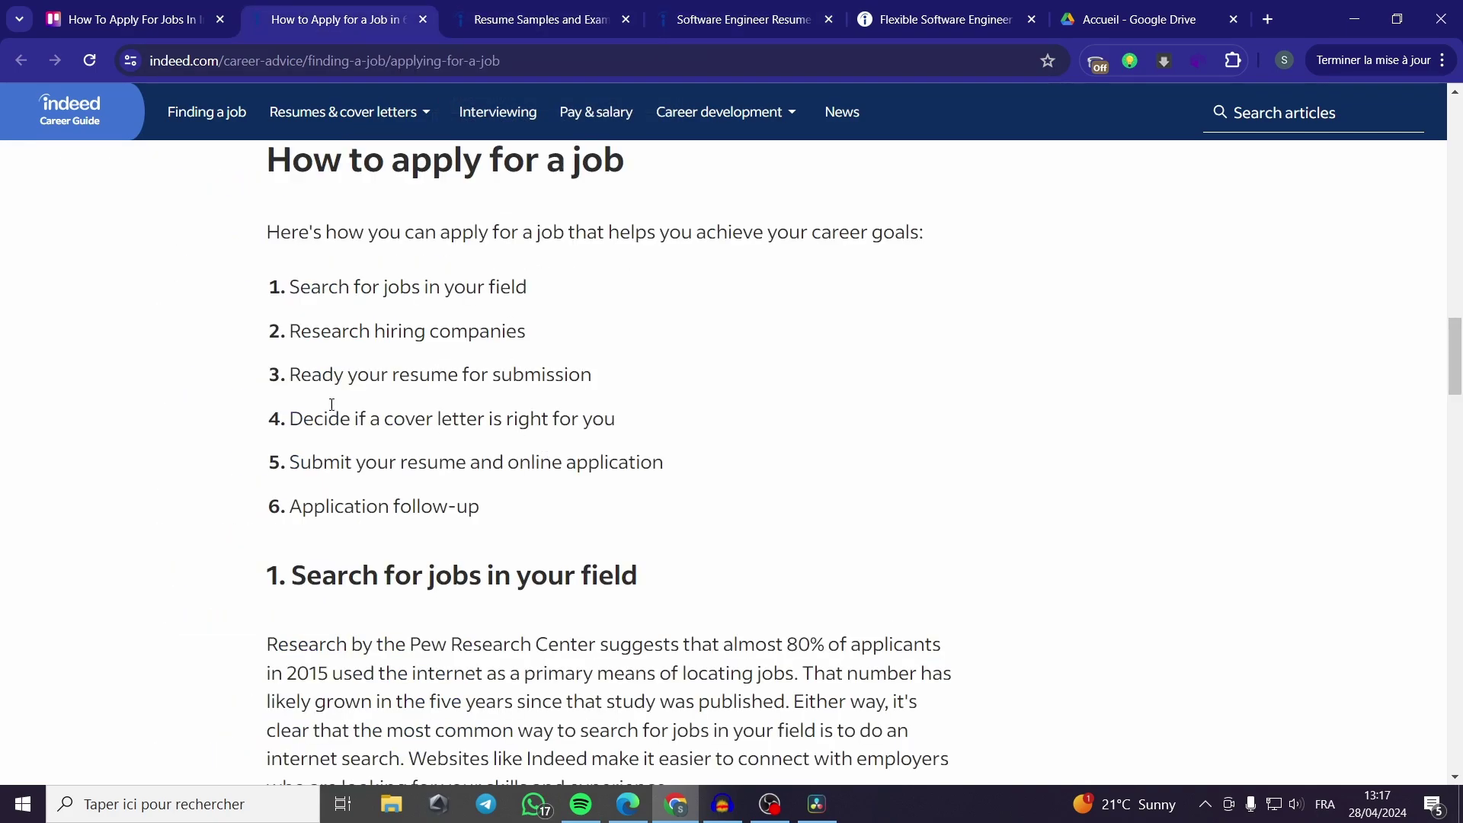
pyautogui.moveTo(290, 419); pyautogui.dragTo(615, 423)
pyautogui.click(635, 433)
# - Close the Software Engineer resume example tab and return to the job listings
pyautogui.click(529, 19)
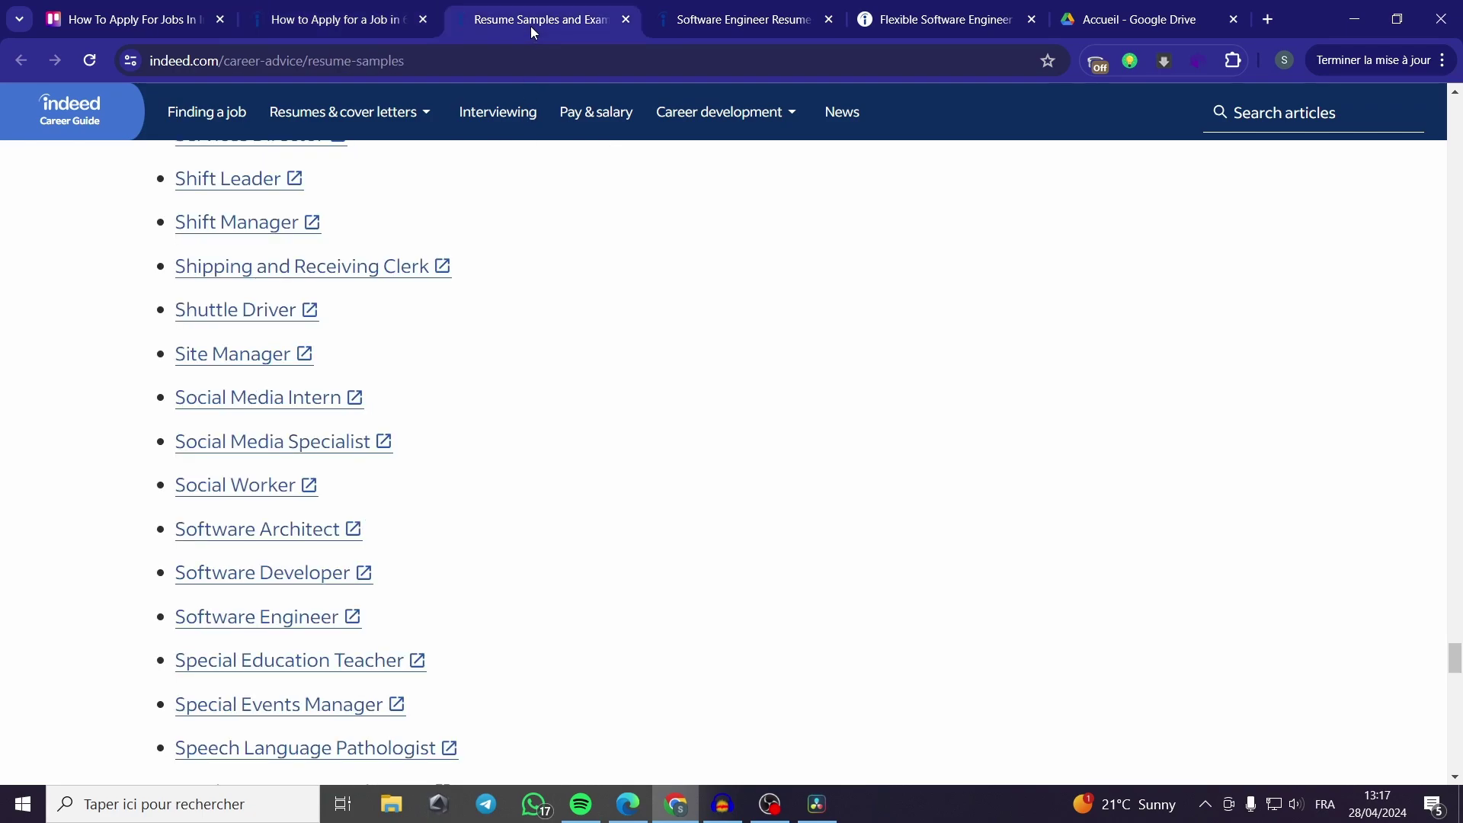
pyautogui.scroll(3, 575, 281)
pyautogui.scroll(5, 575, 281)
pyautogui.scroll(5, 575, 282)
pyautogui.click(744, 20)
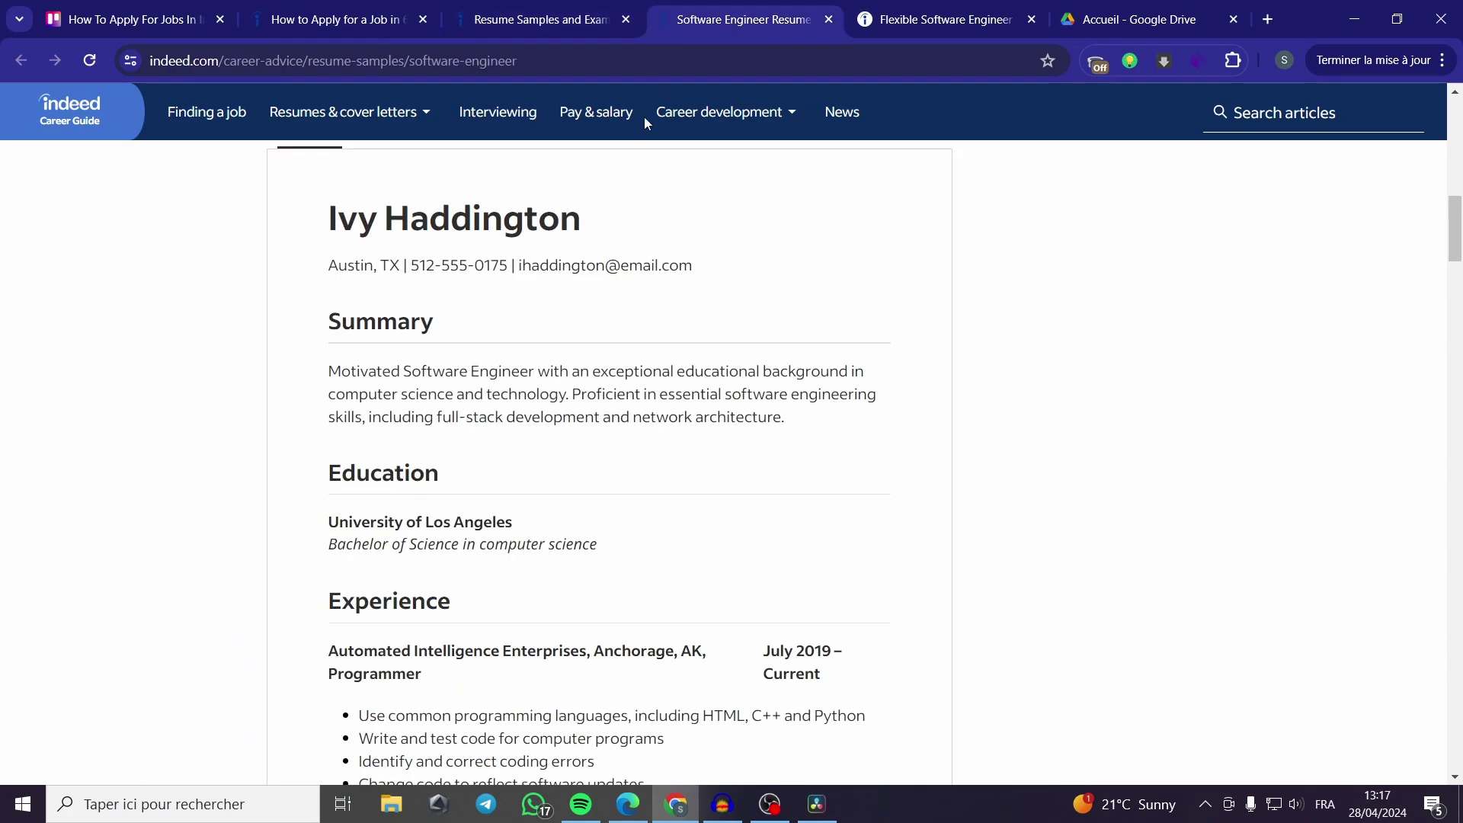
pyautogui.click(827, 20)
pyautogui.click(744, 19)
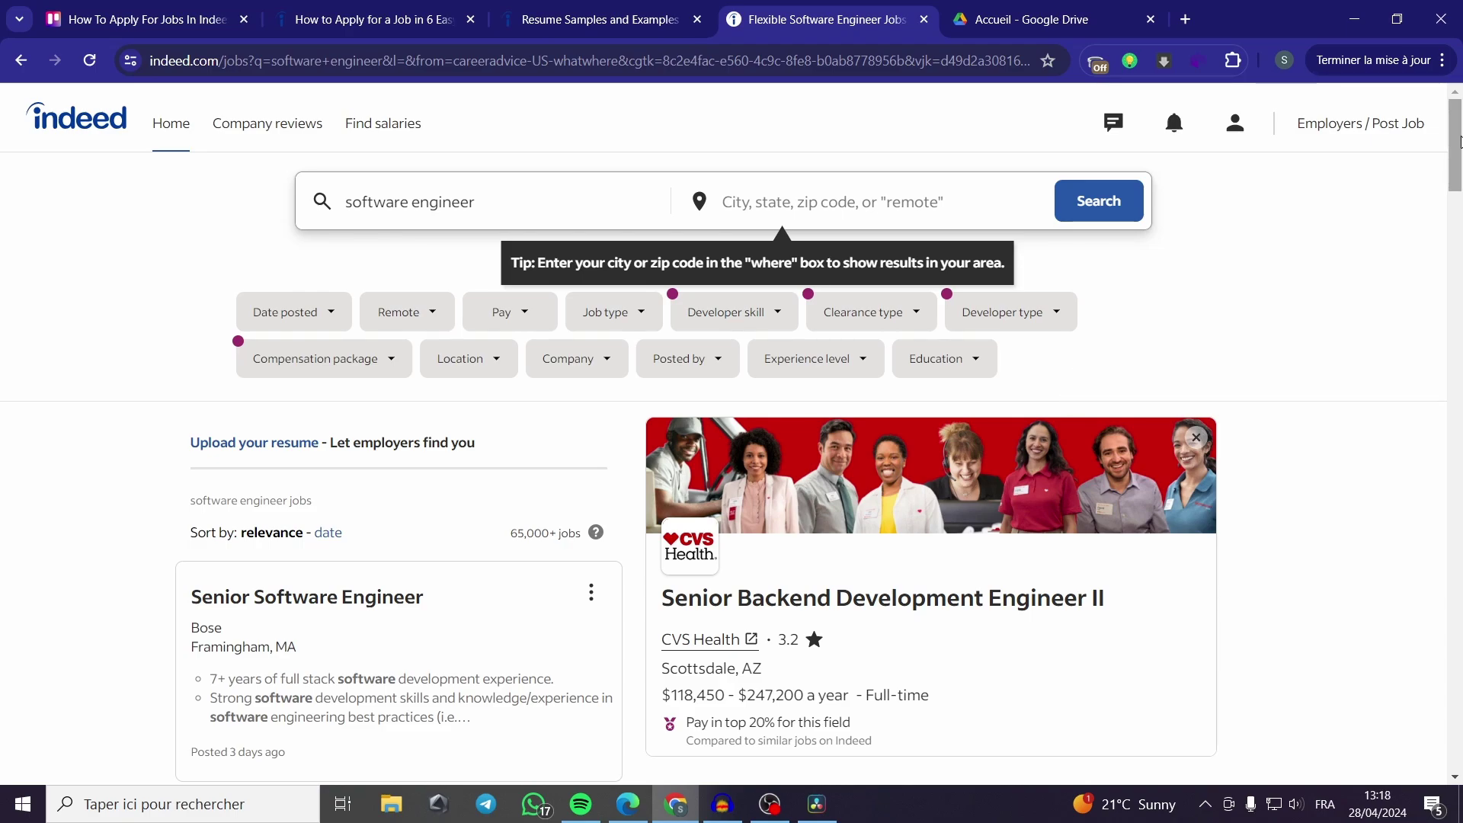
pyautogui.scroll(-3, 517, 493)
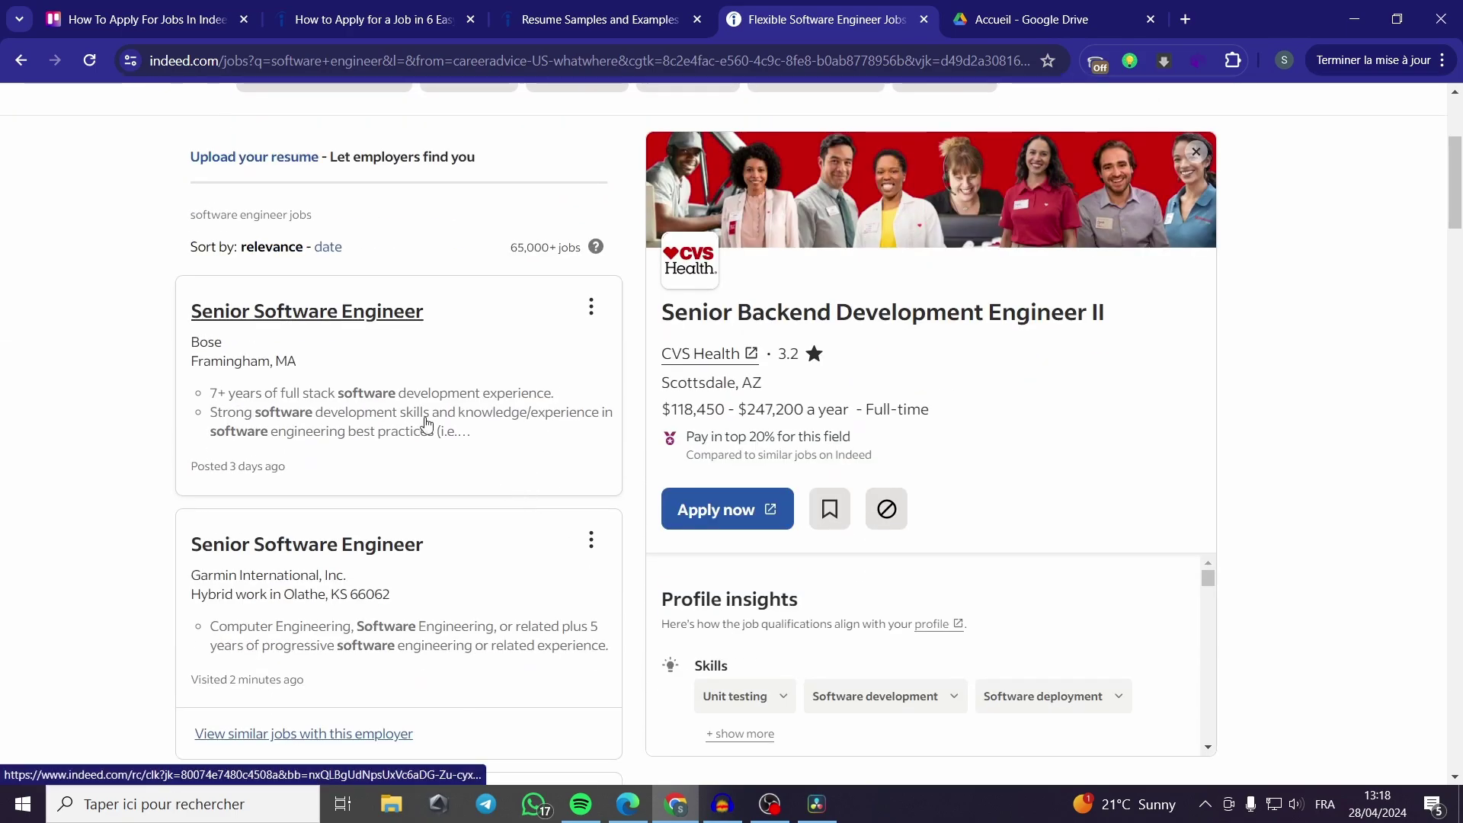
# - Open the Bose Senior Software Engineer job details
pyautogui.click(278, 318)
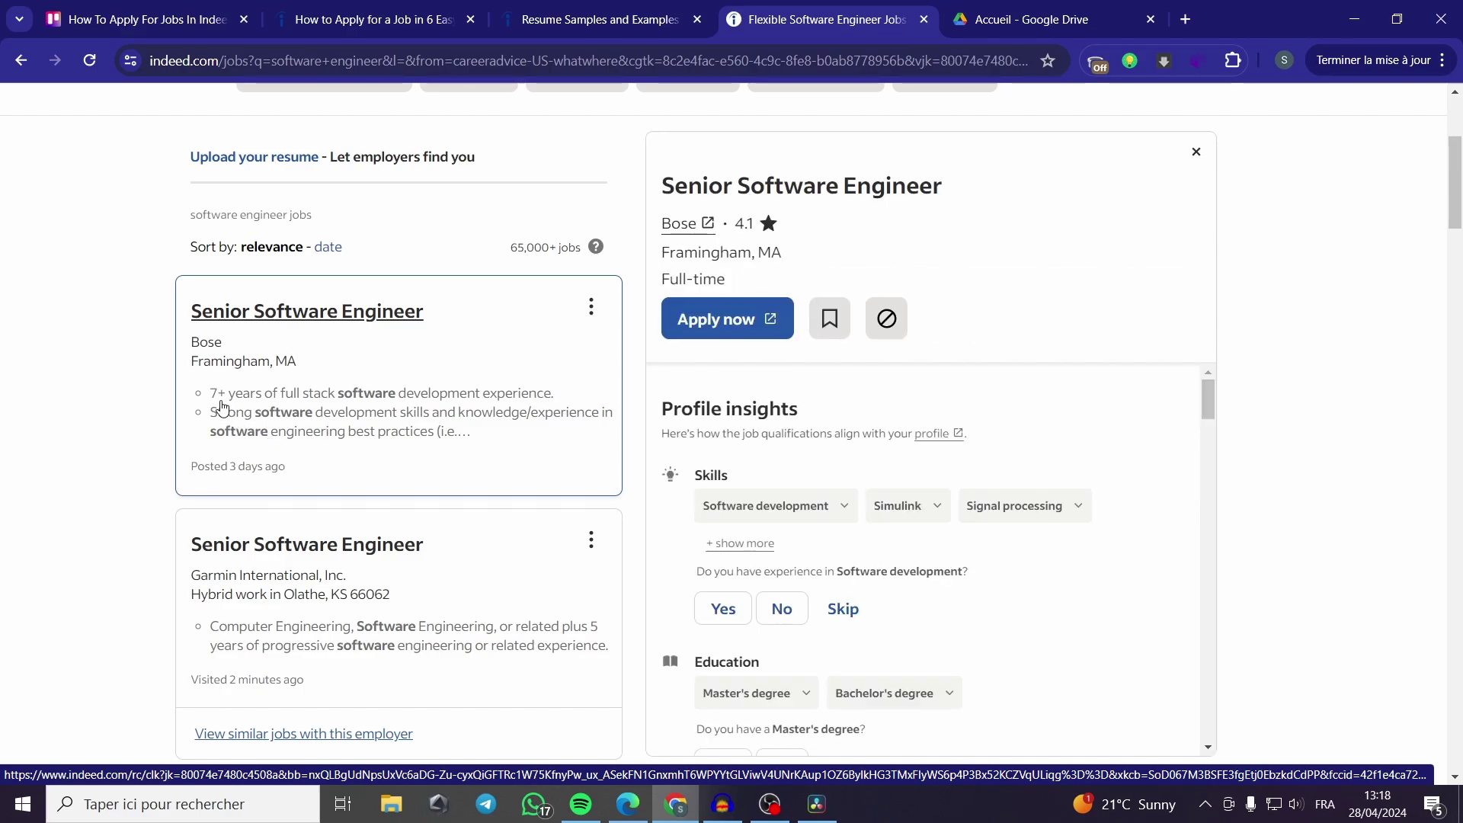
pyautogui.scroll(-3, 917, 473)
pyautogui.scroll(-5, 916, 474)
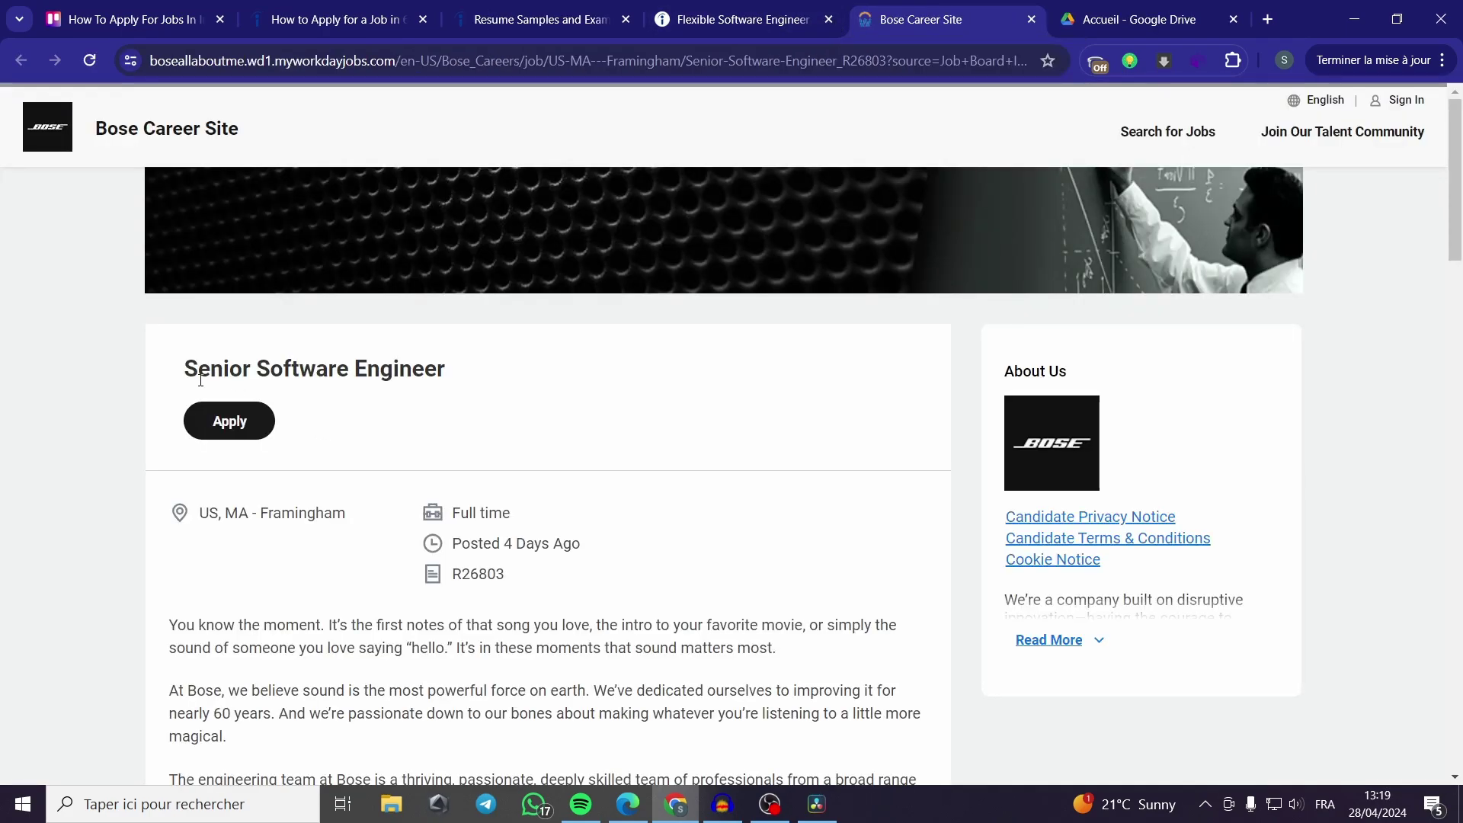
# - Read the Bose Senior Software Engineer posting on the Career Site, highlighting its title
pyautogui.moveTo(186, 368); pyautogui.dragTo(448, 371)
pyautogui.click(455, 395)
pyautogui.moveTo(443, 370); pyautogui.dragTo(192, 363)
pyautogui.click(275, 396)
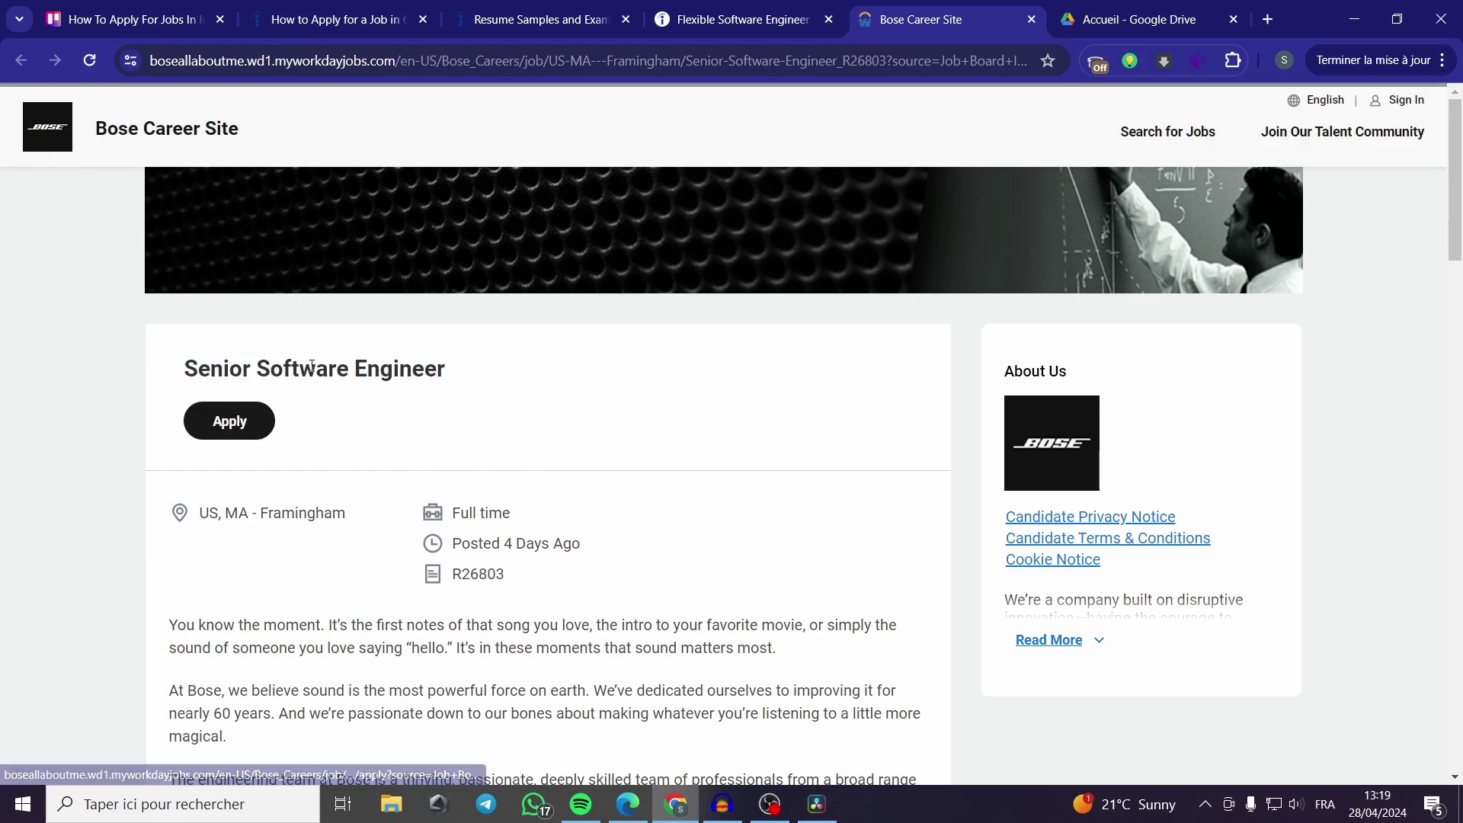
pyautogui.moveTo(187, 368); pyautogui.dragTo(448, 371)
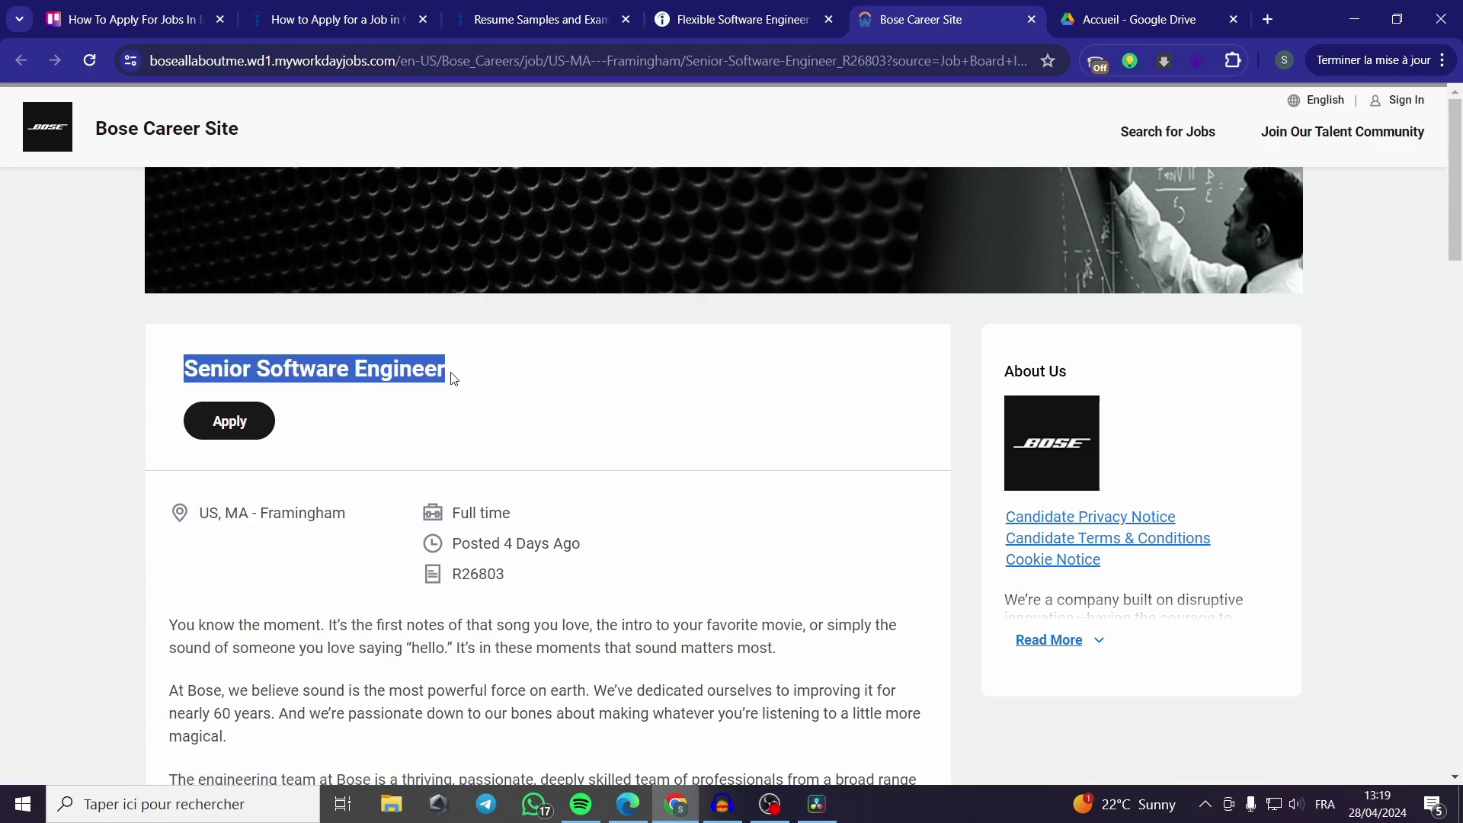
pyautogui.click(453, 380)
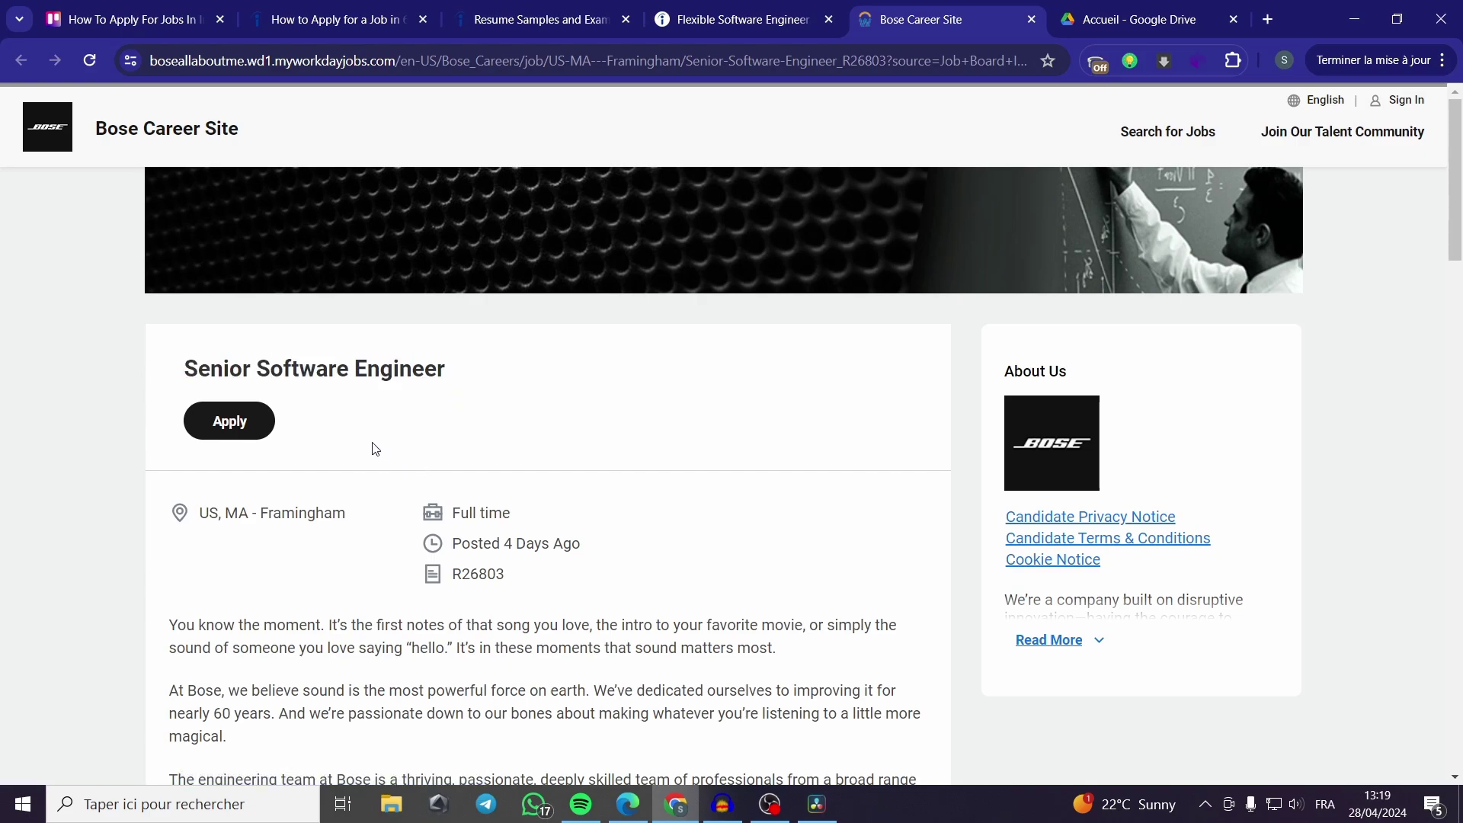
pyautogui.scroll(-3, 365, 447)
pyautogui.scroll(-3, 344, 429)
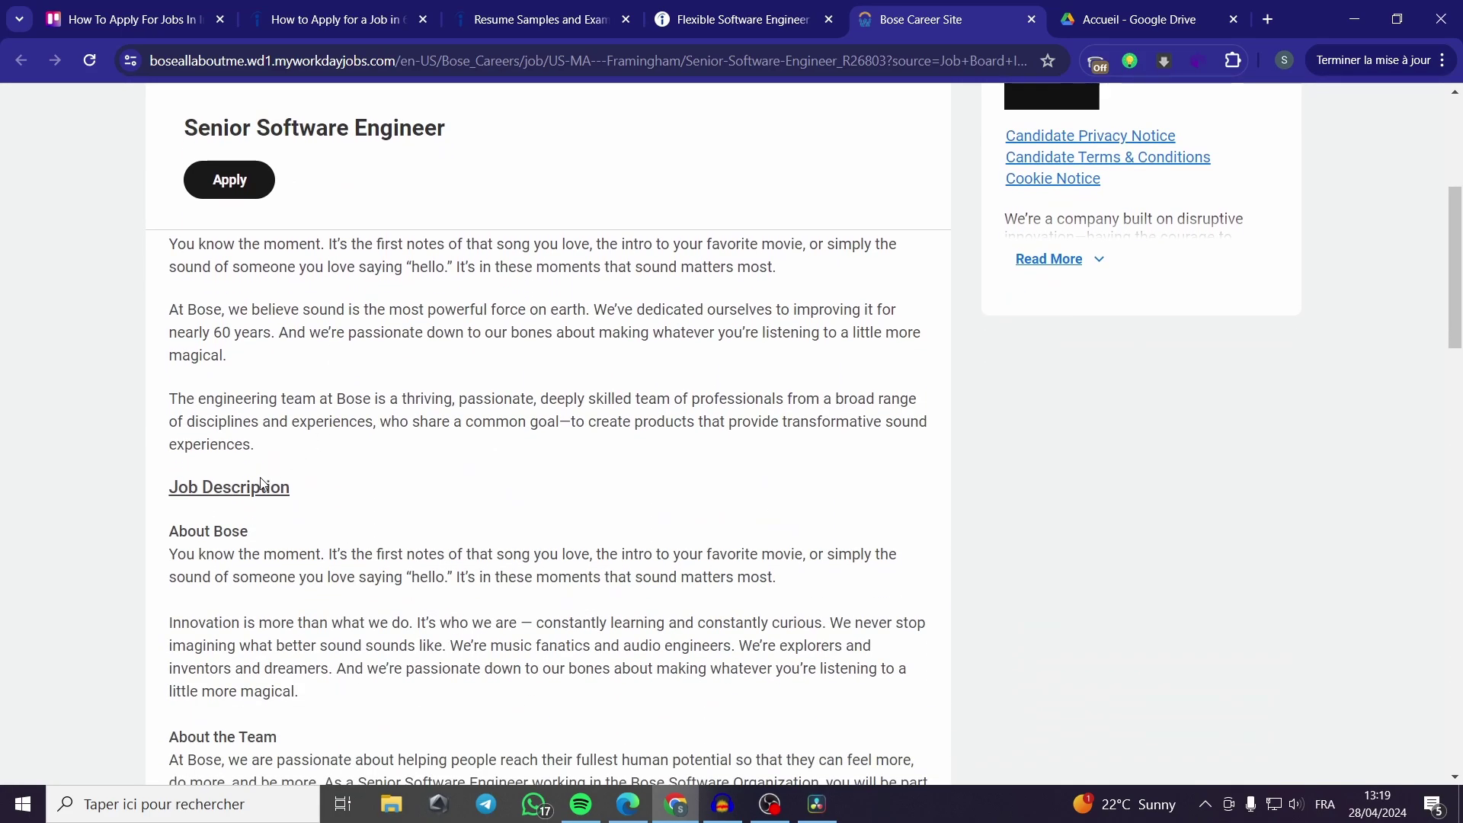
pyautogui.scroll(-3, 343, 503)
pyautogui.scroll(-3, 389, 515)
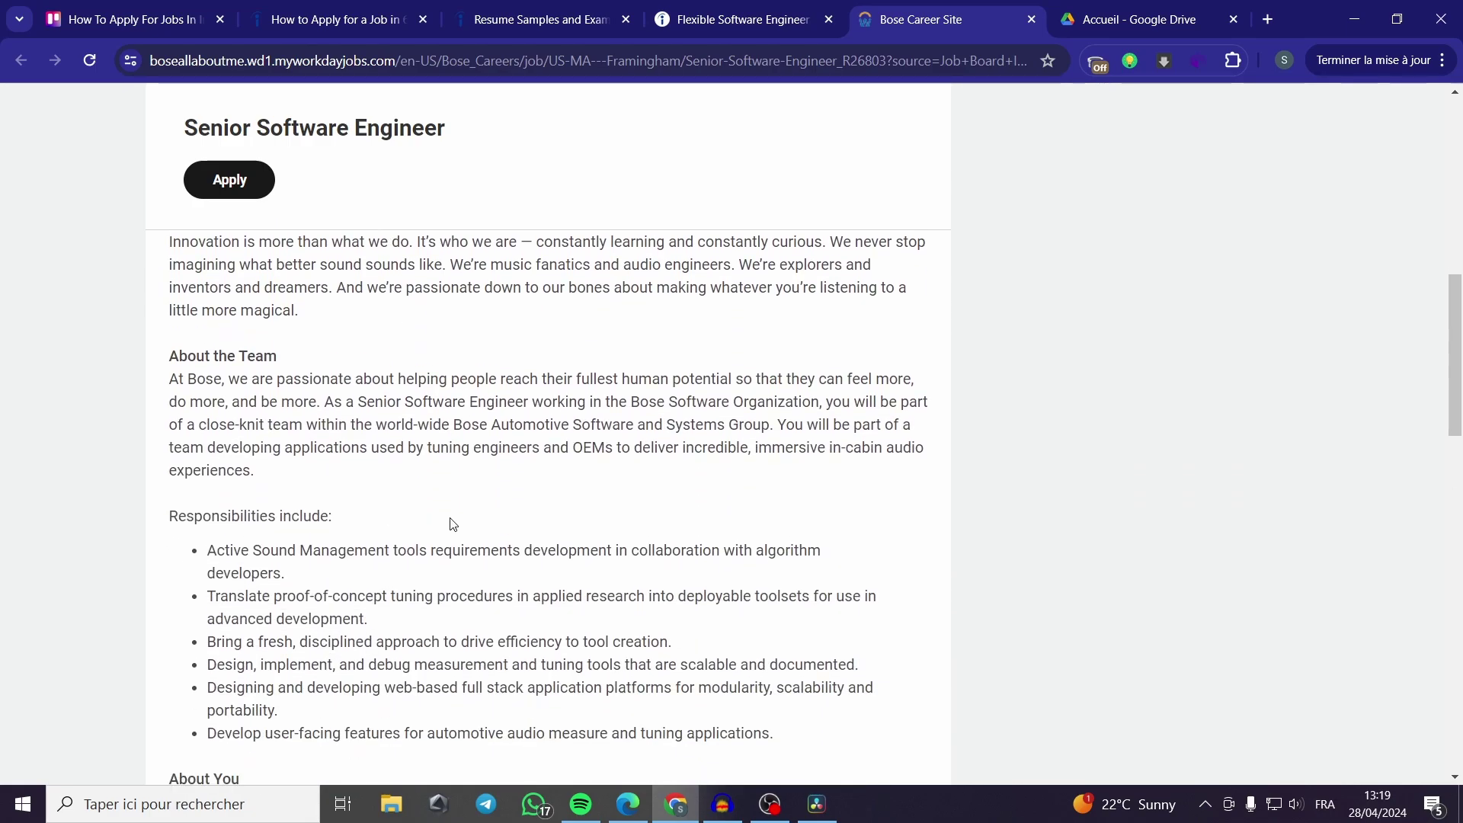
pyautogui.scroll(-3, 455, 524)
pyautogui.scroll(-8, 455, 524)
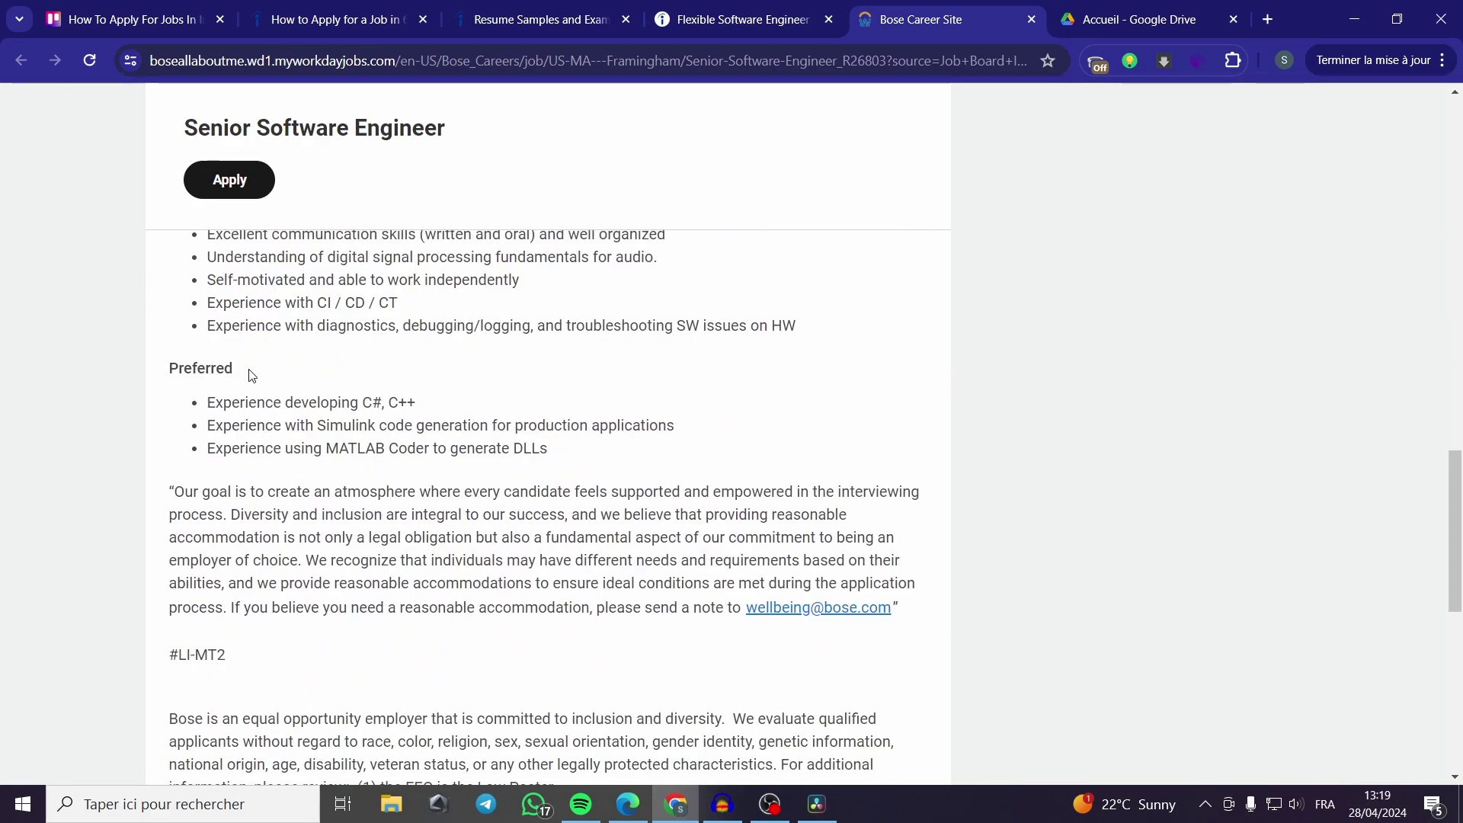
pyautogui.scroll(-5, 250, 374)
pyautogui.scroll(-3, 250, 374)
pyautogui.scroll(8, 287, 424)
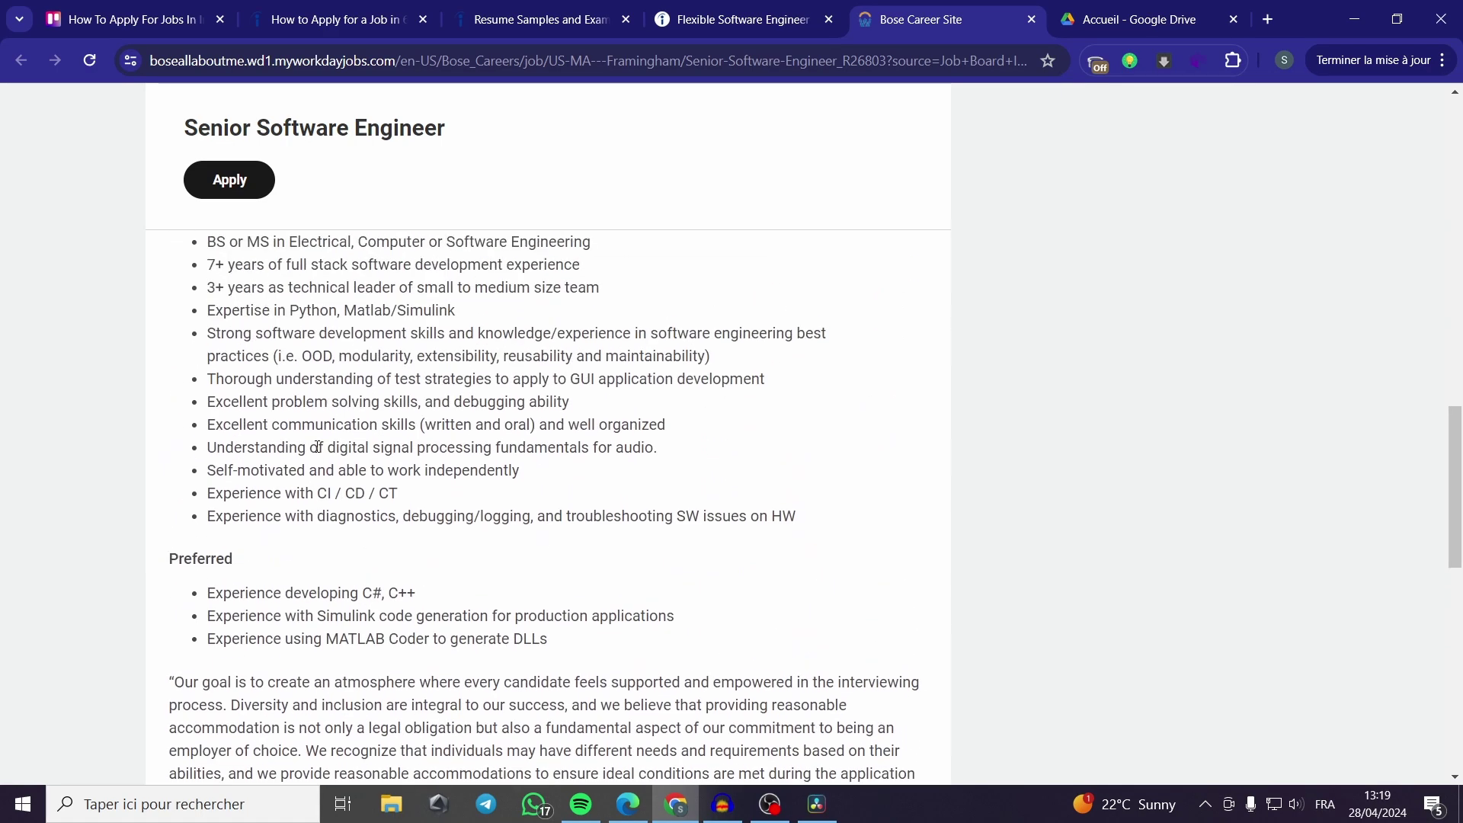
pyautogui.scroll(8, 317, 448)
pyautogui.scroll(5, 317, 446)
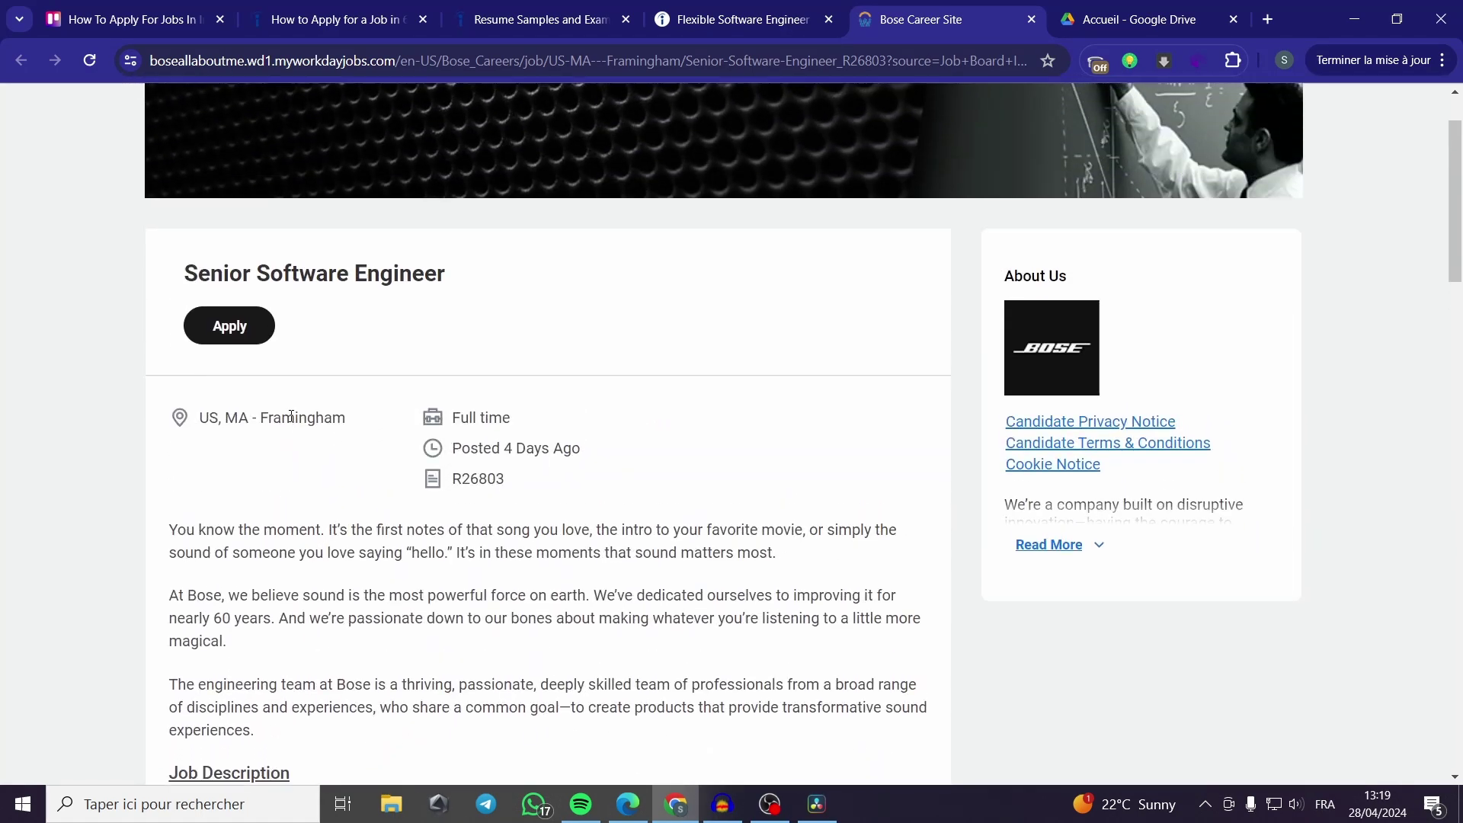
# - Apply manually for the job, then highlight the guide's 'Ready your resume' step
pyautogui.click(233, 329)
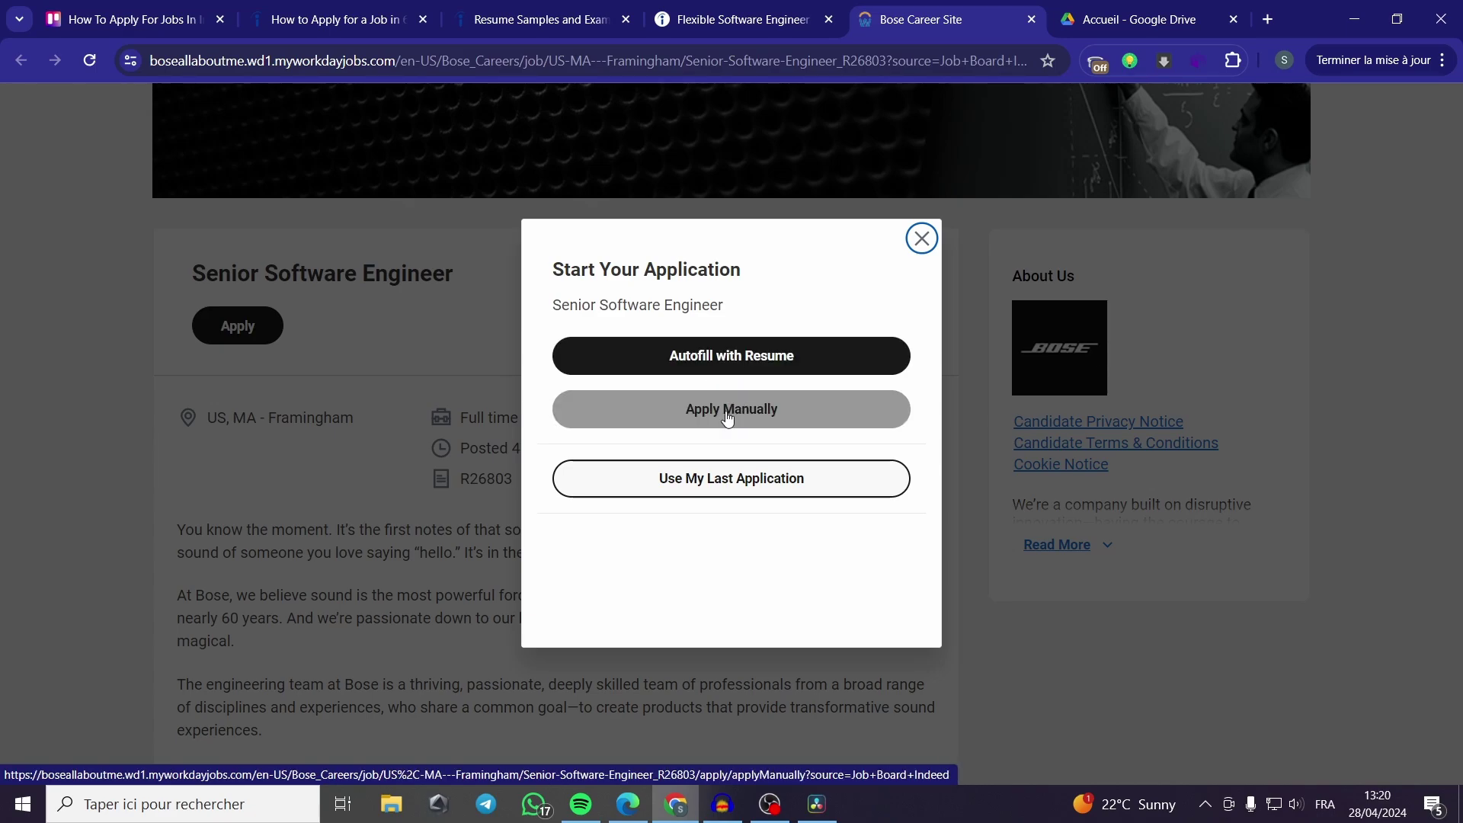
pyautogui.click(780, 419)
pyautogui.click(332, 20)
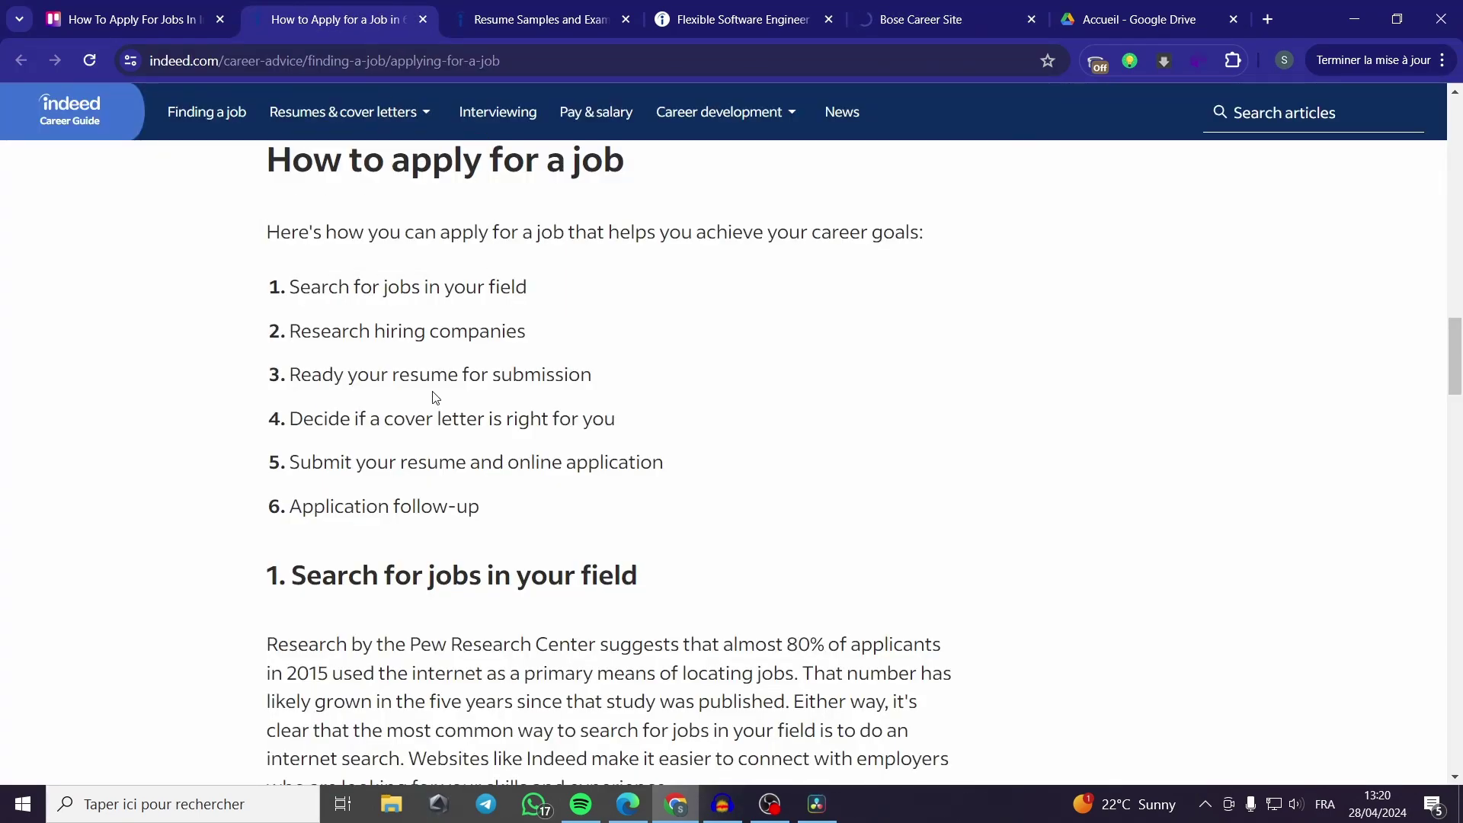
pyautogui.moveTo(289, 375); pyautogui.dragTo(595, 375)
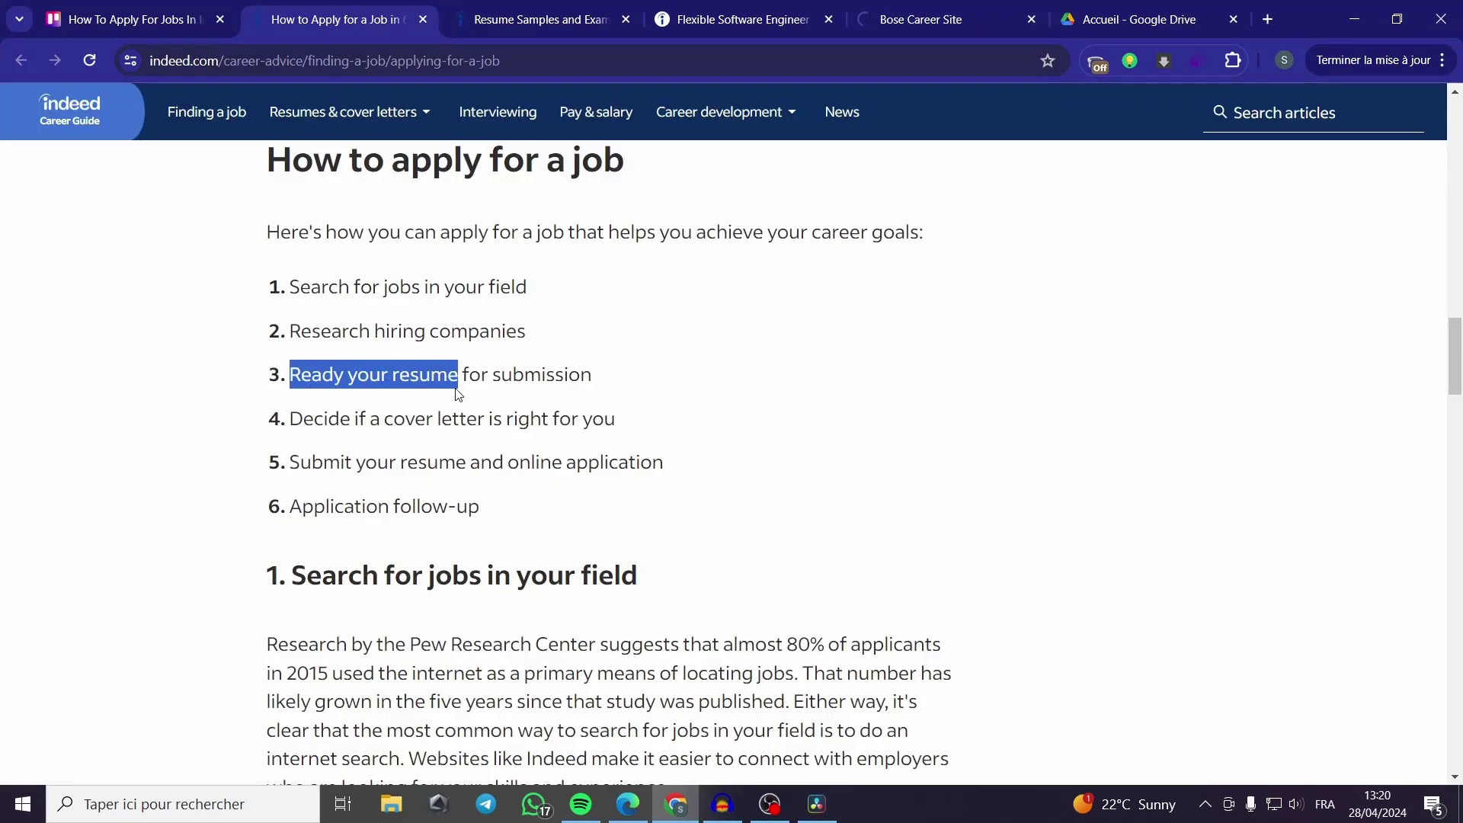
pyautogui.click(627, 394)
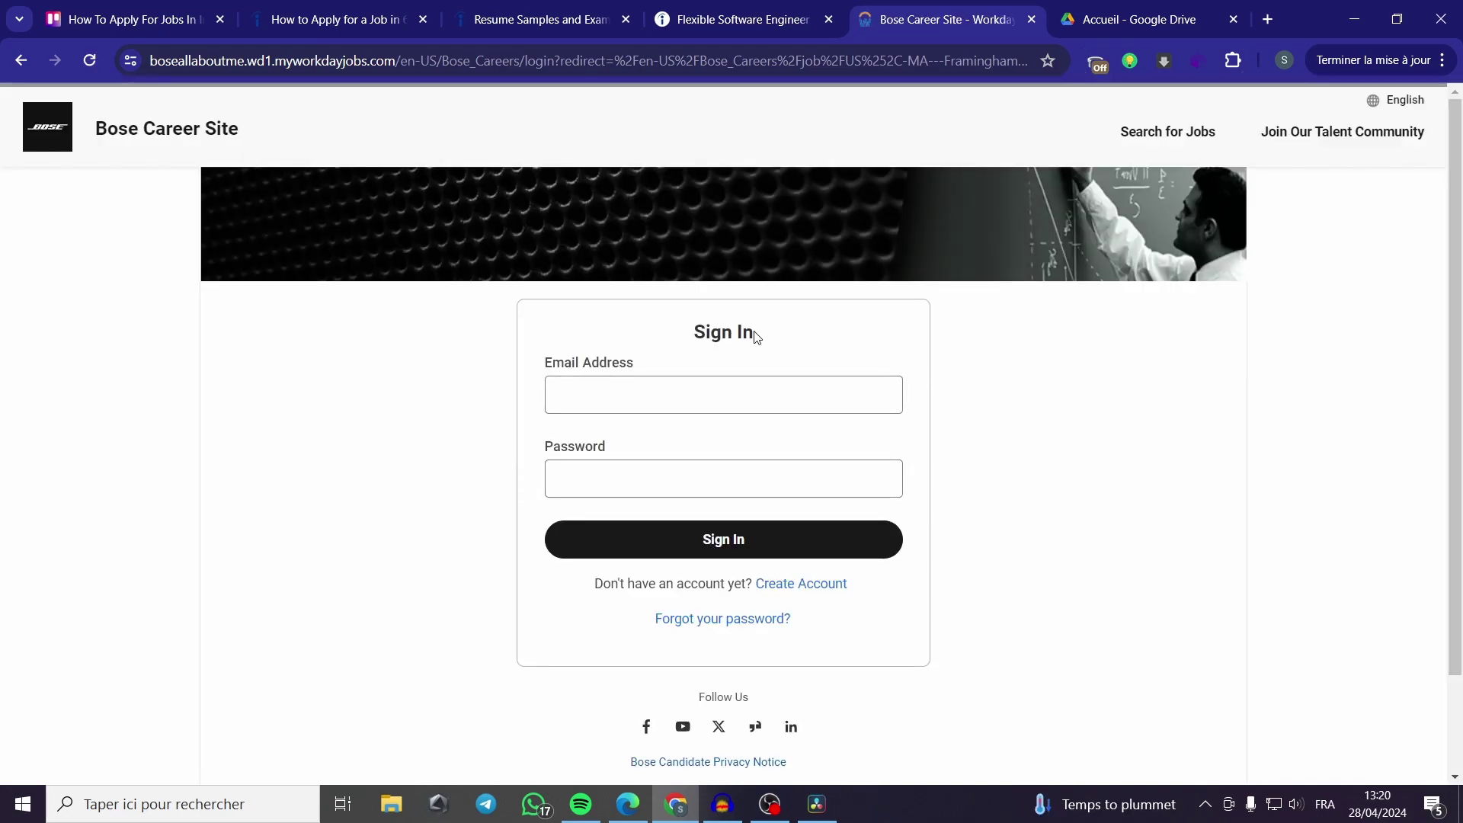
# - Fill in the email address and password fields on the Bose Sign In form
pyautogui.moveTo(755, 331); pyautogui.dragTo(685, 334)
pyautogui.click(659, 339)
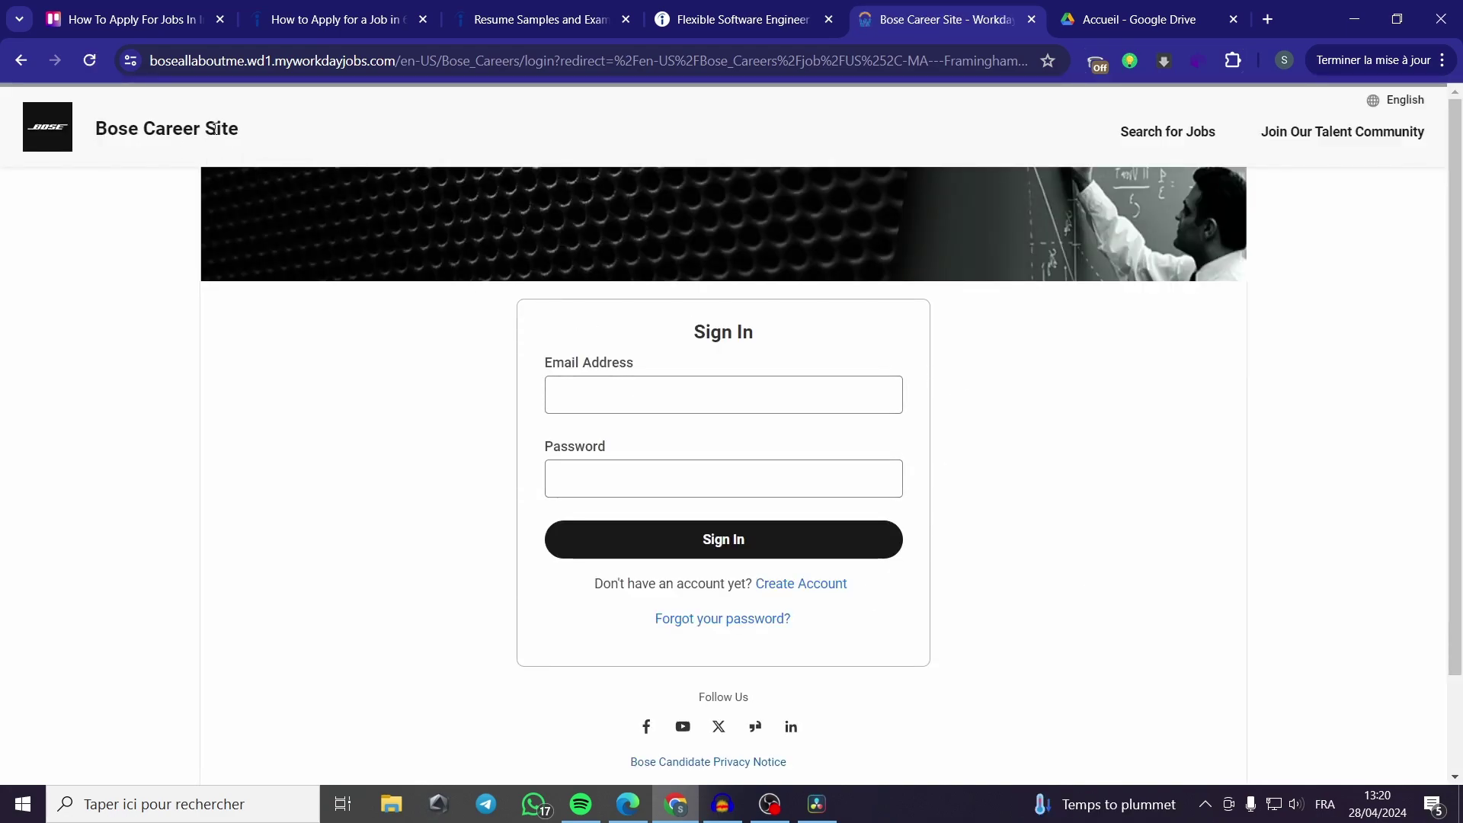
pyautogui.click(640, 394)
pyautogui.click(630, 364)
pyautogui.click(755, 486)
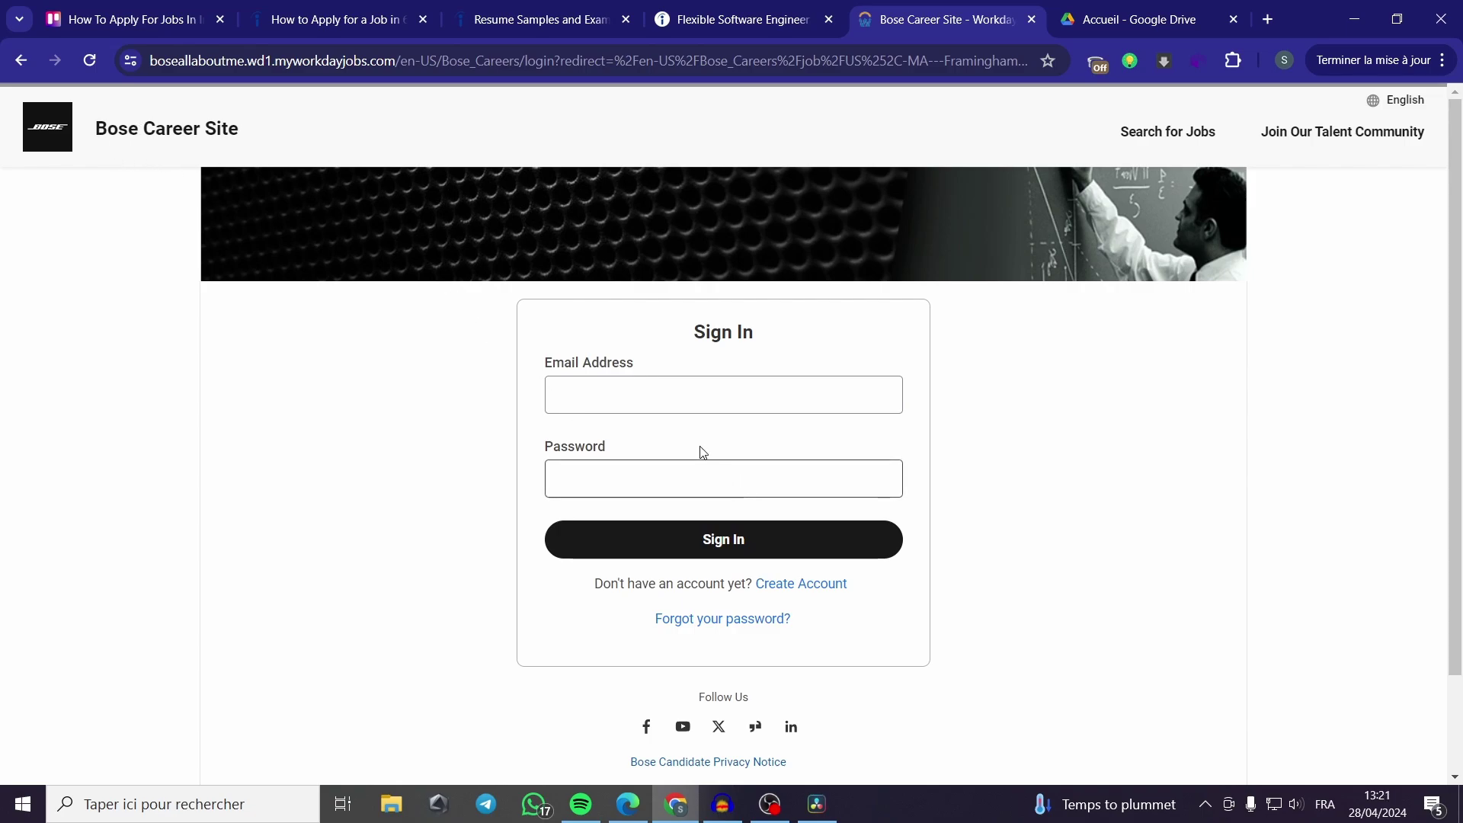
pyautogui.click(719, 394)
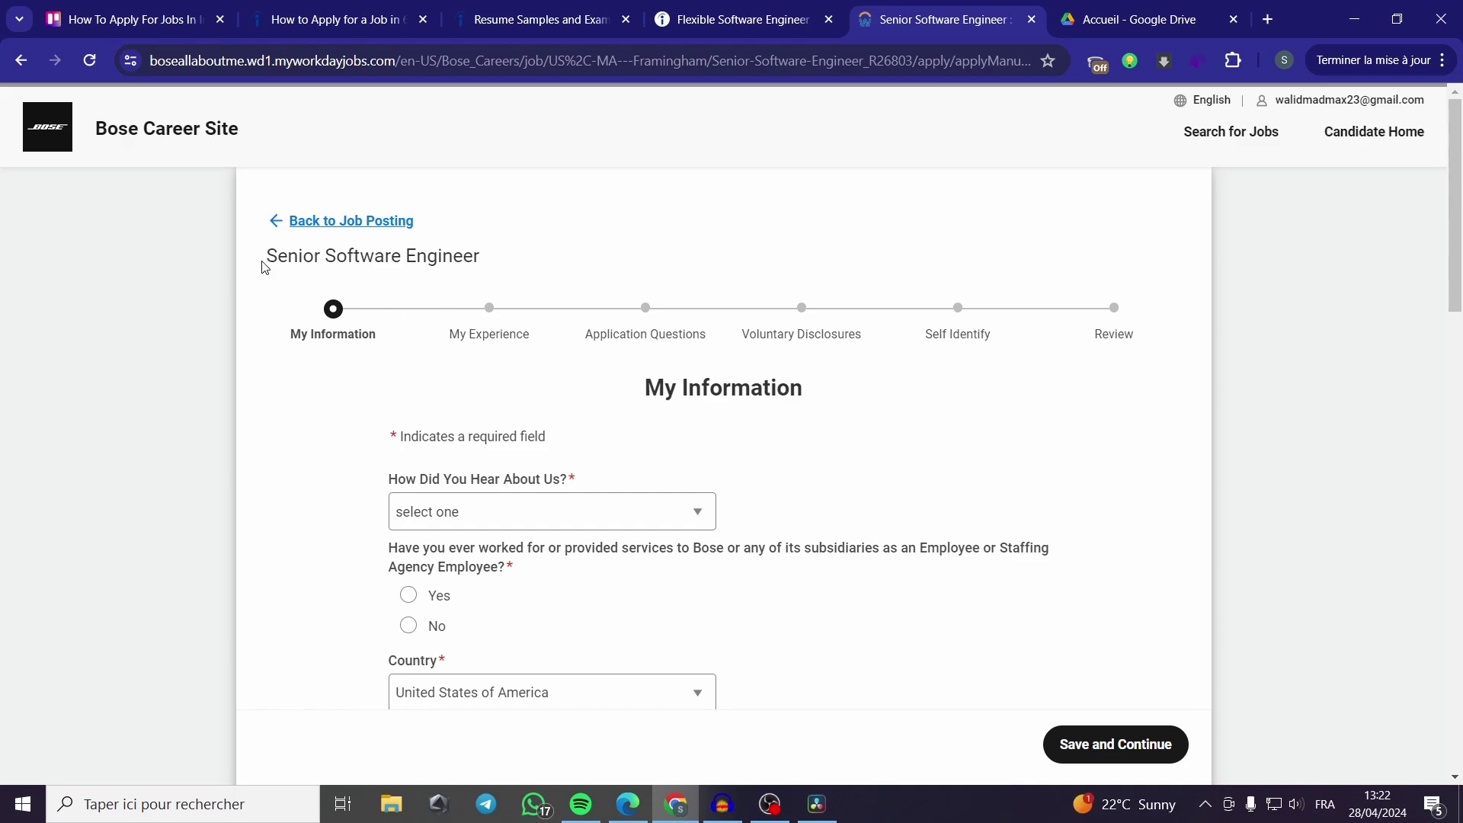
# - Highlight the Senior Software Engineer job title at the top of the application
pyautogui.moveTo(266, 255); pyautogui.dragTo(480, 254)
pyautogui.click(526, 268)
pyautogui.moveTo(266, 255); pyautogui.dragTo(481, 255)
pyautogui.click(518, 268)
pyautogui.scroll(-3, 692, 434)
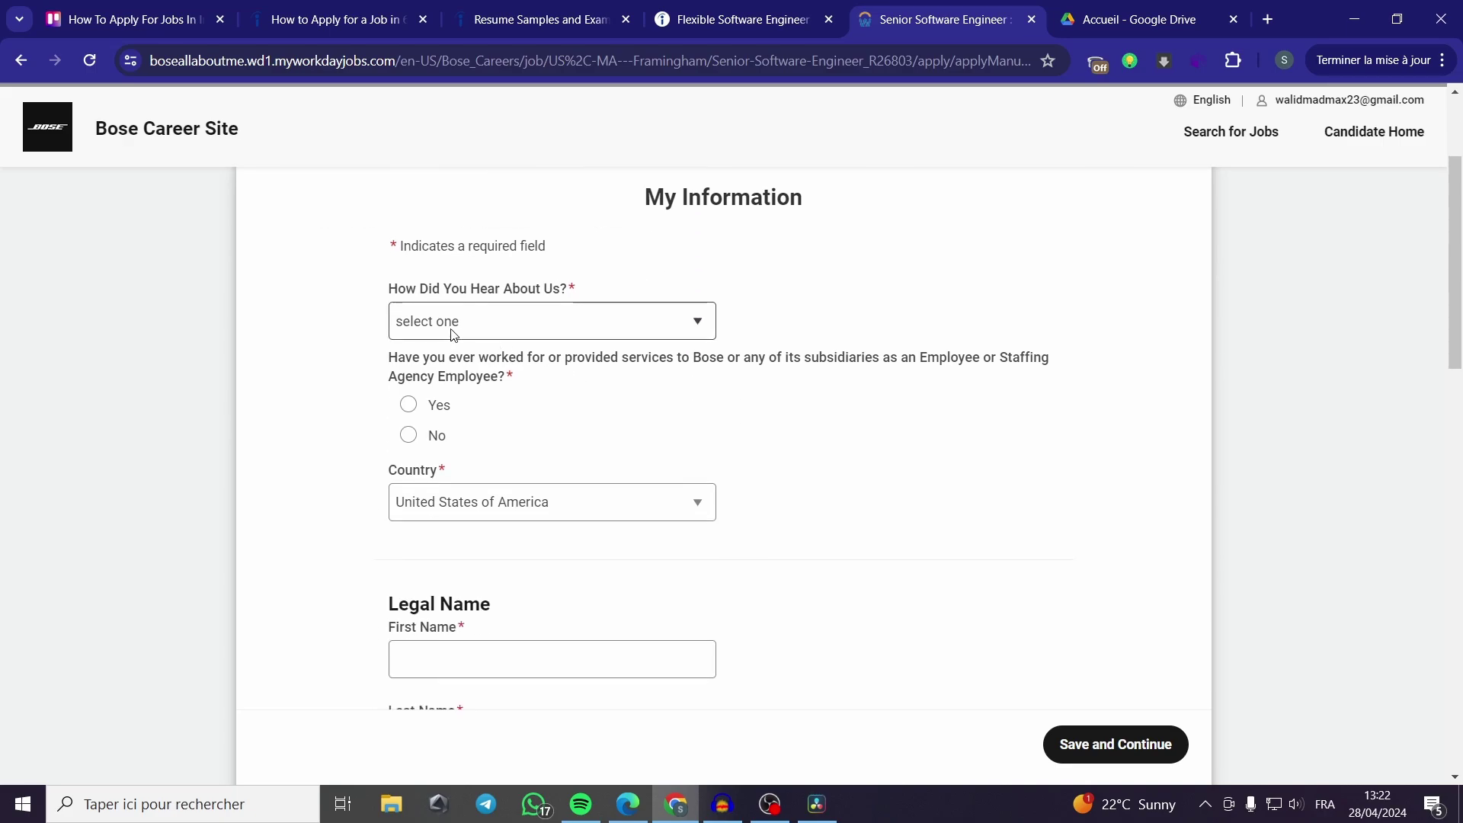
pyautogui.scroll(2, 457, 337)
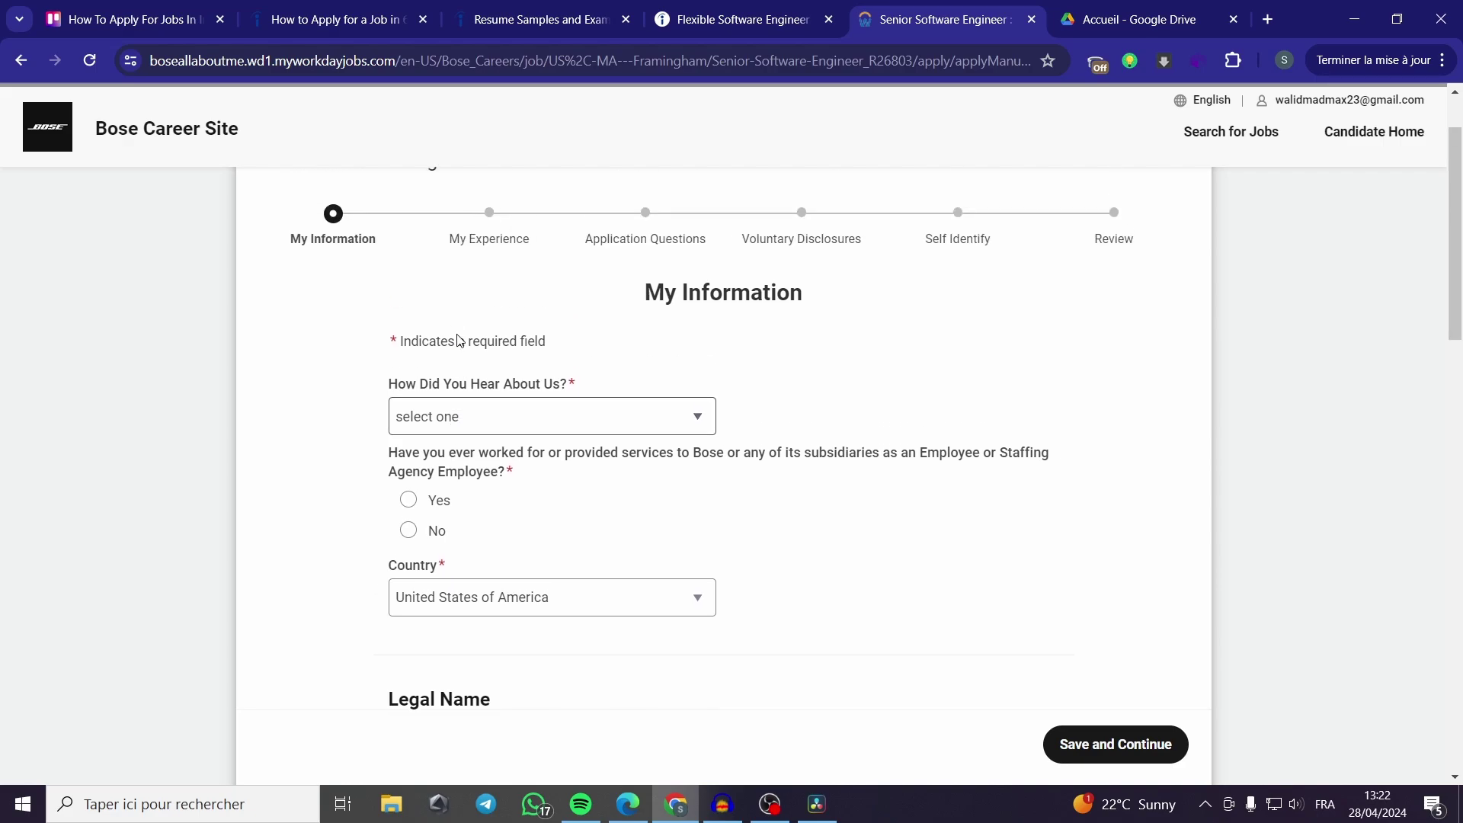
# - Answer Bose.com for How Did You Hear About Us and keep United States of America as country
pyautogui.click(523, 420)
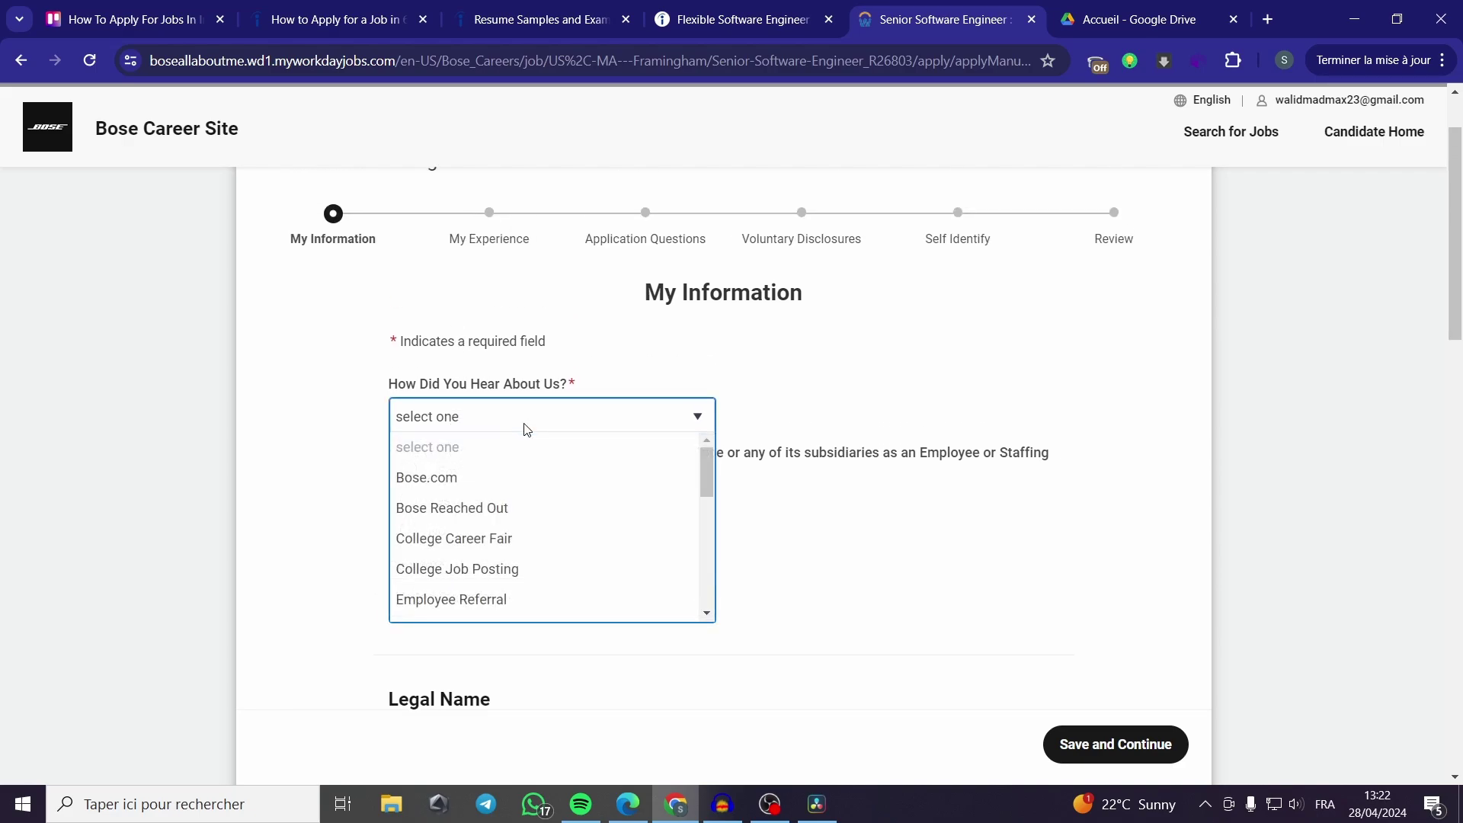
pyautogui.click(522, 483)
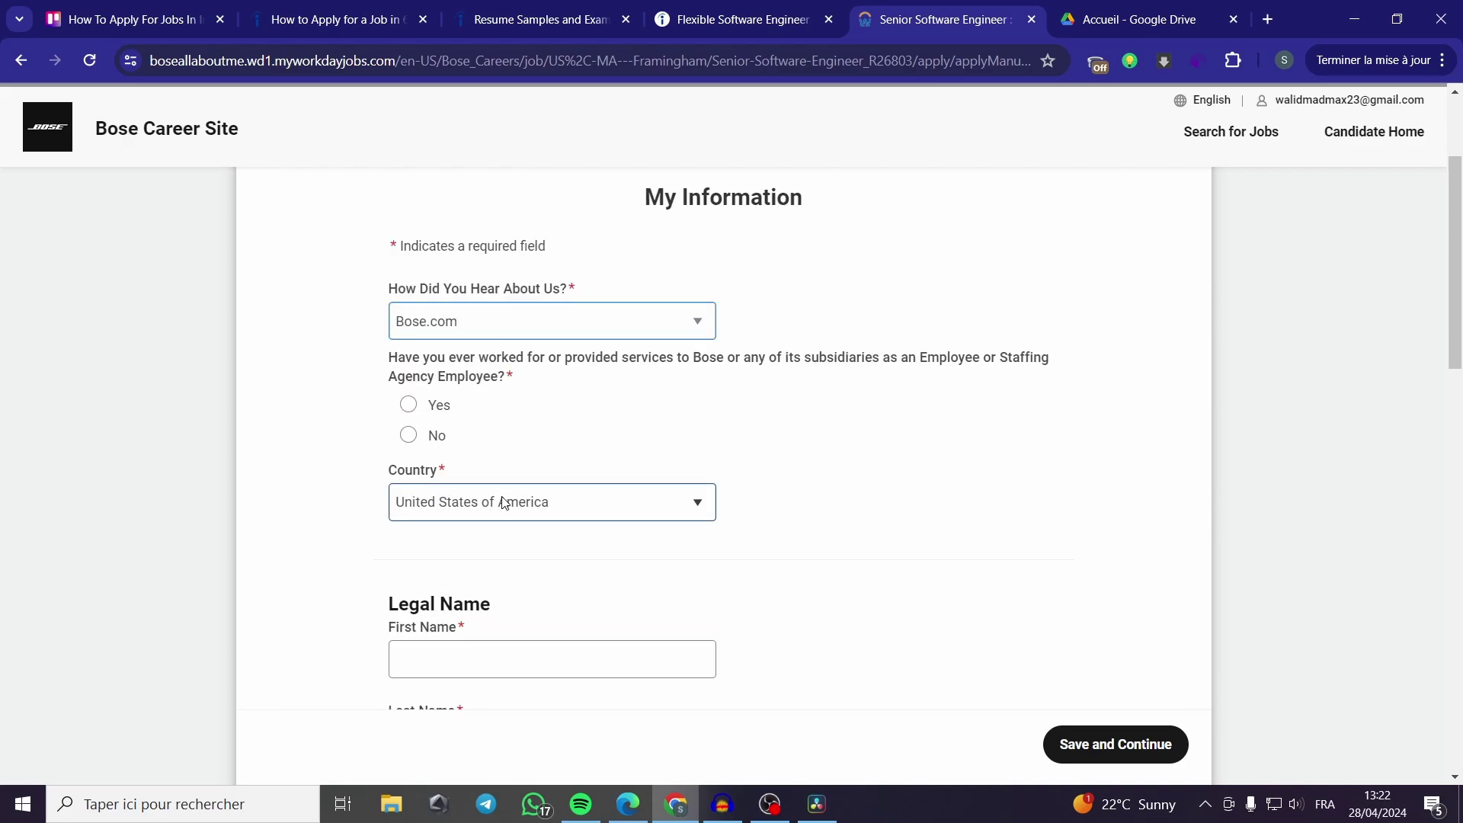
pyautogui.click(535, 452)
pyautogui.scroll(-3, 535, 452)
pyautogui.click(589, 365)
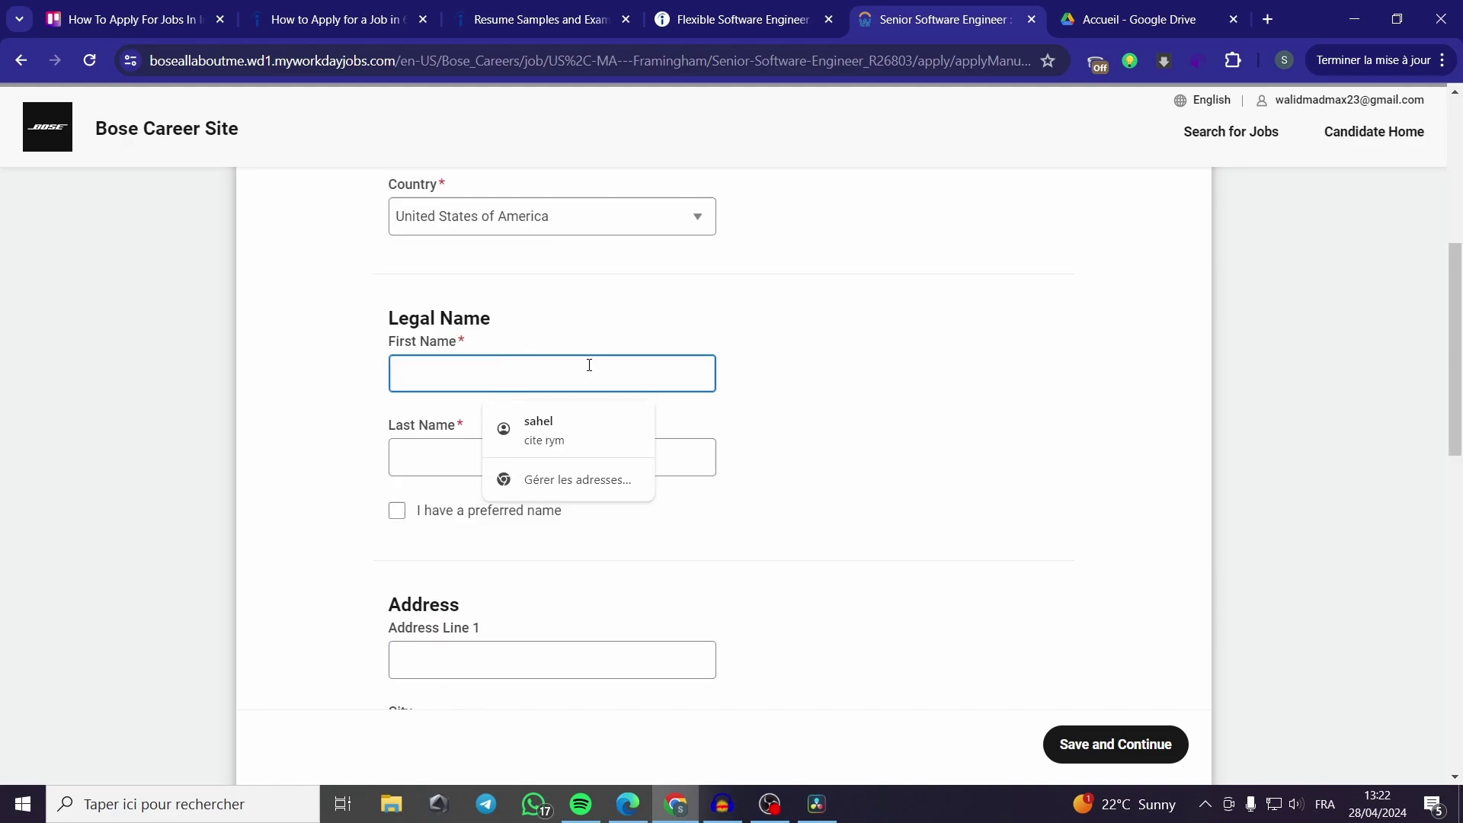
pyautogui.click(800, 348)
pyautogui.scroll(-3, 617, 451)
pyautogui.scroll(-5, 512, 380)
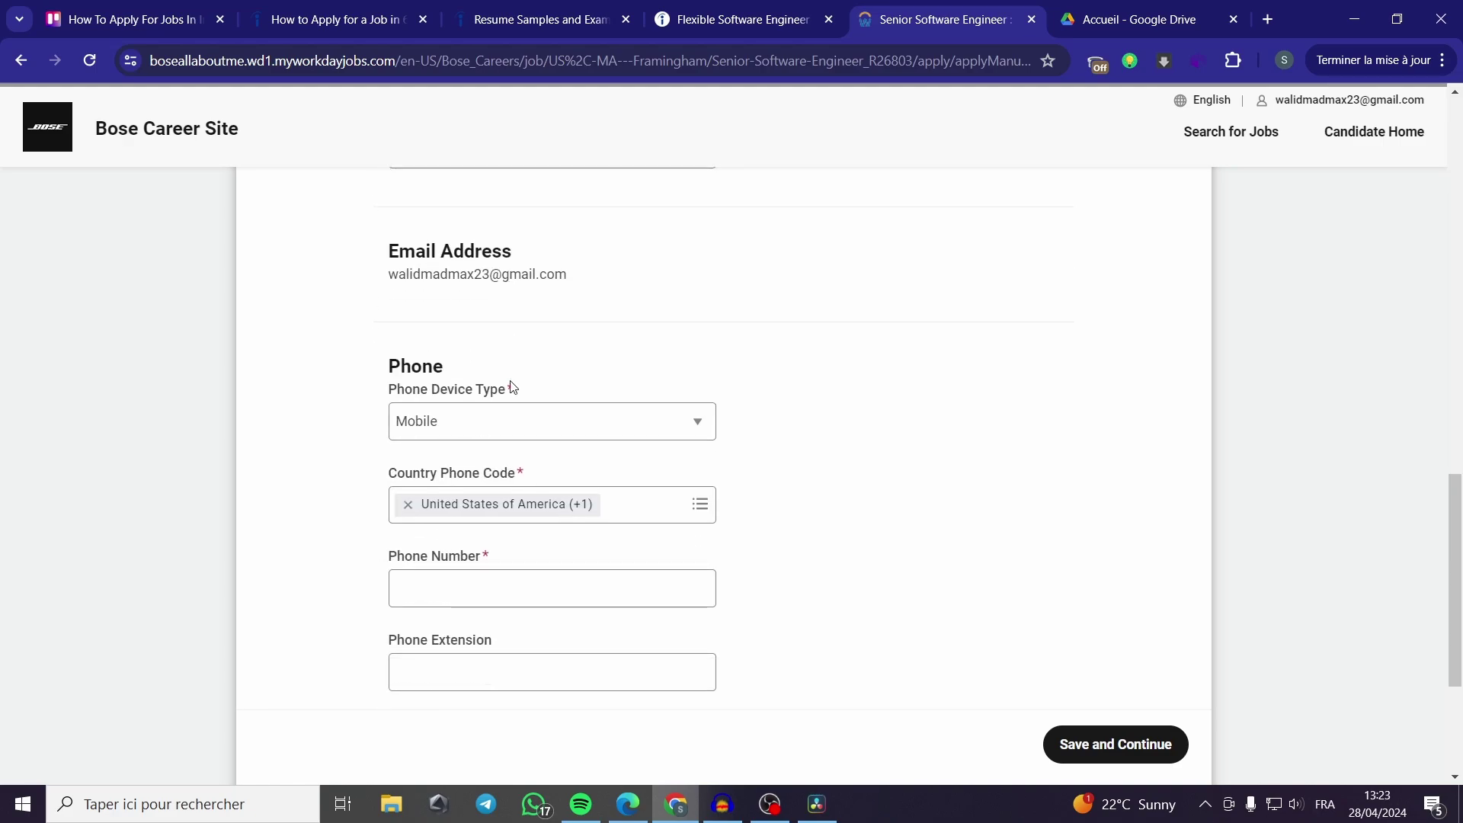
pyautogui.scroll(-3, 512, 389)
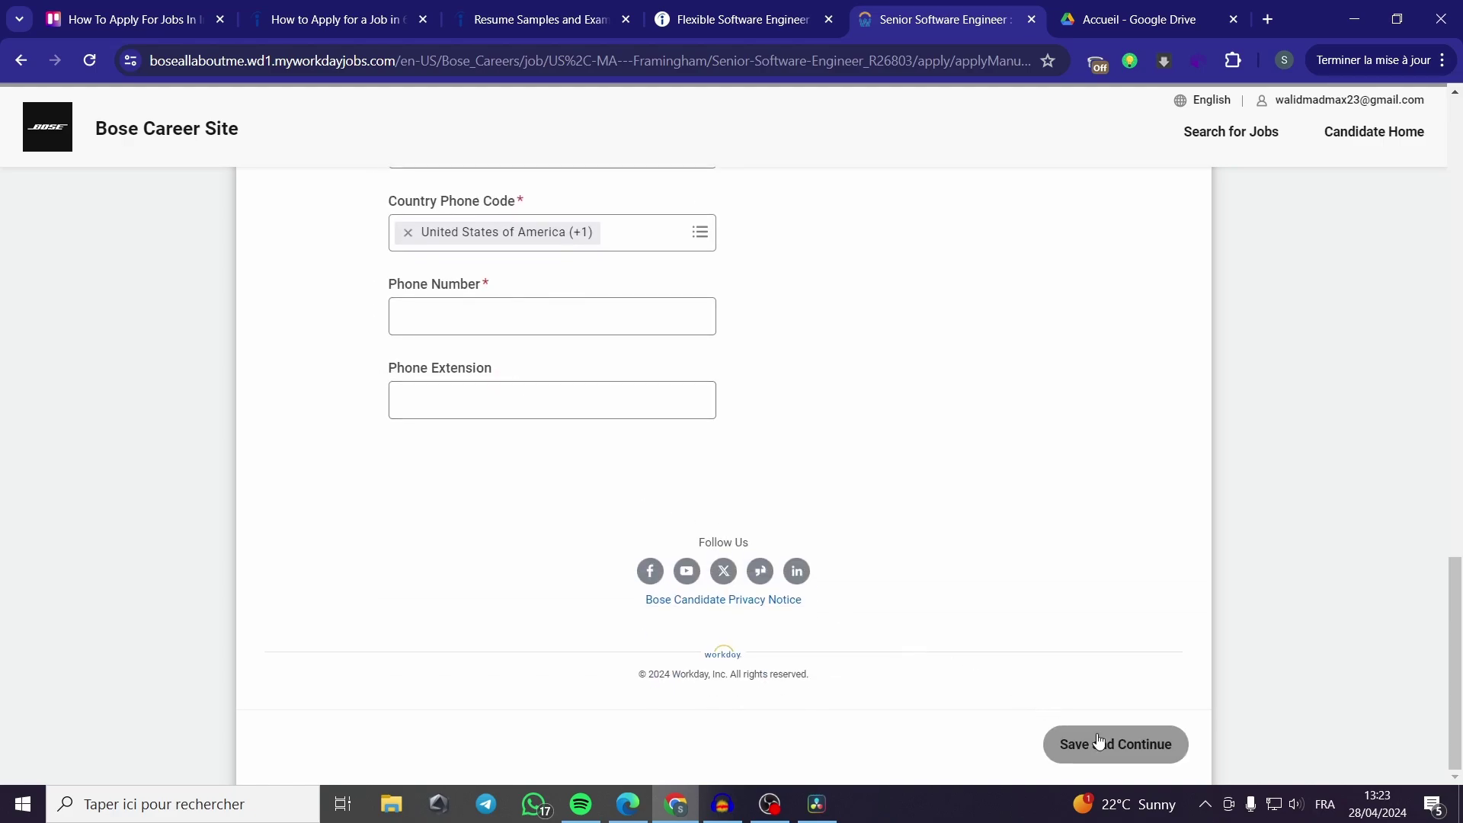
pyautogui.scroll(3, 560, 389)
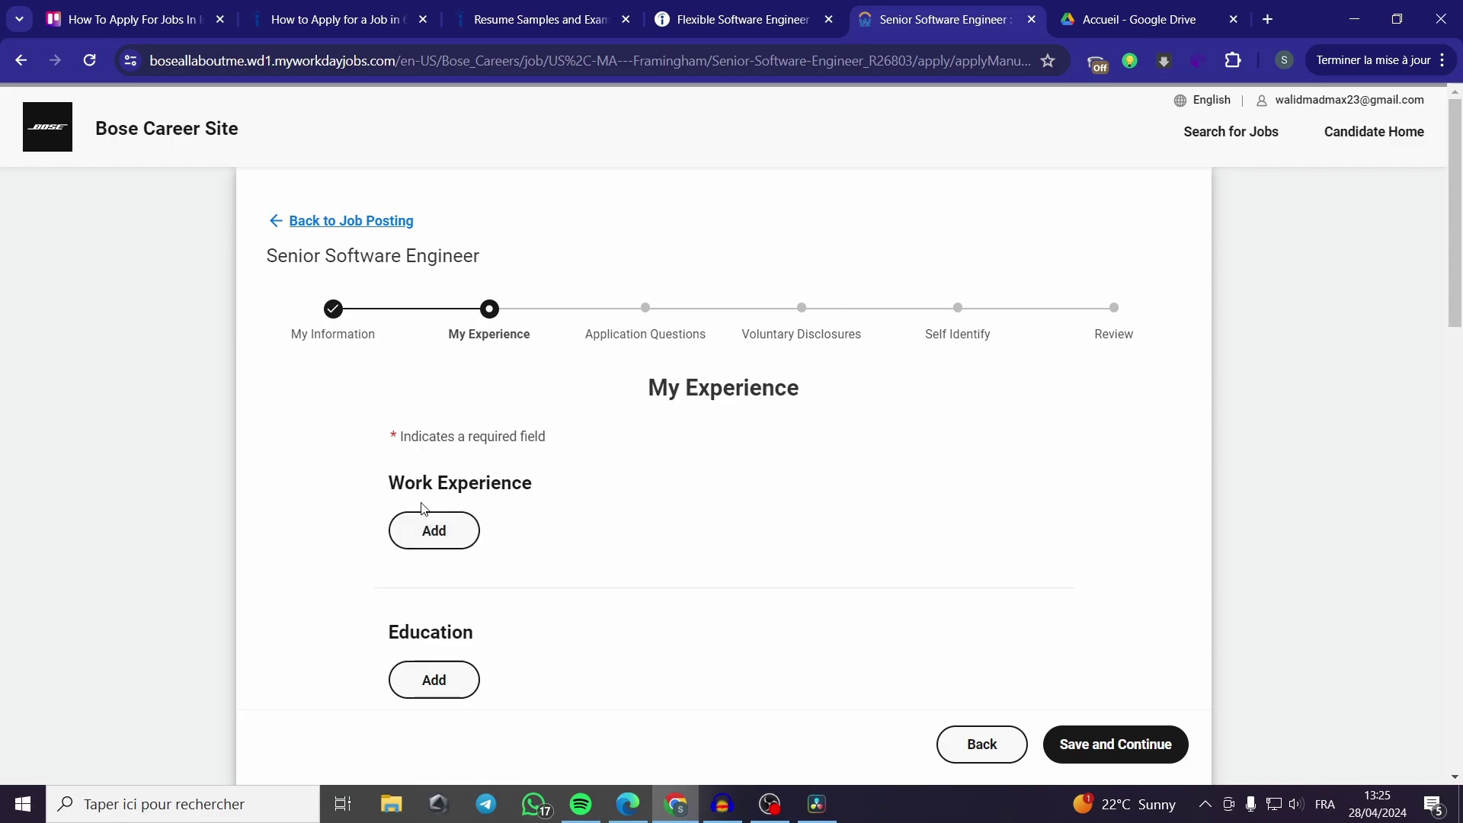
pyautogui.scroll(-2, 584, 549)
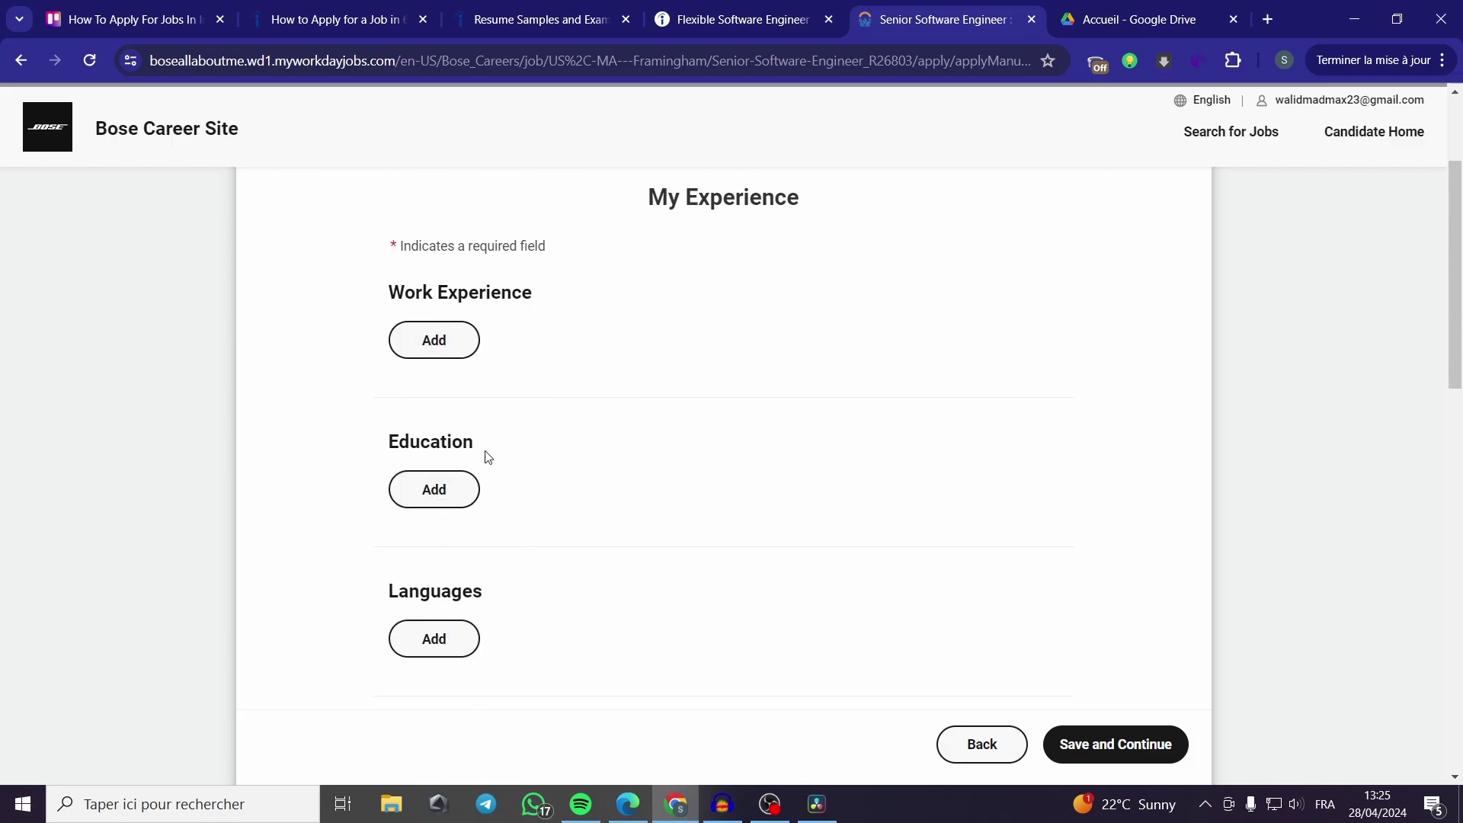
pyautogui.scroll(-3, 418, 581)
pyautogui.scroll(-1, 480, 526)
pyautogui.scroll(-3, 492, 521)
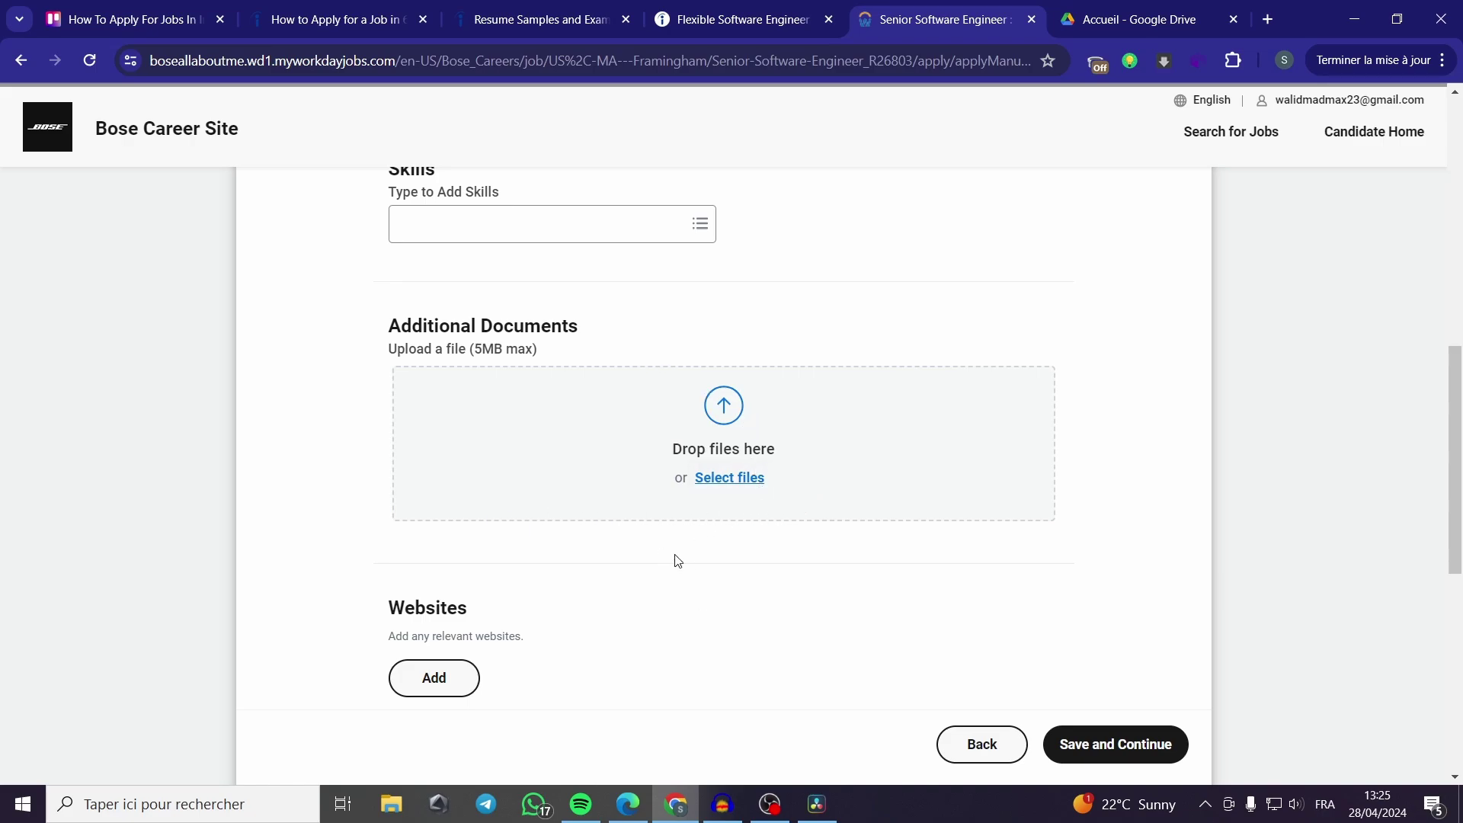
pyautogui.scroll(-2, 686, 560)
pyautogui.scroll(-1, 691, 560)
pyautogui.scroll(-2, 558, 511)
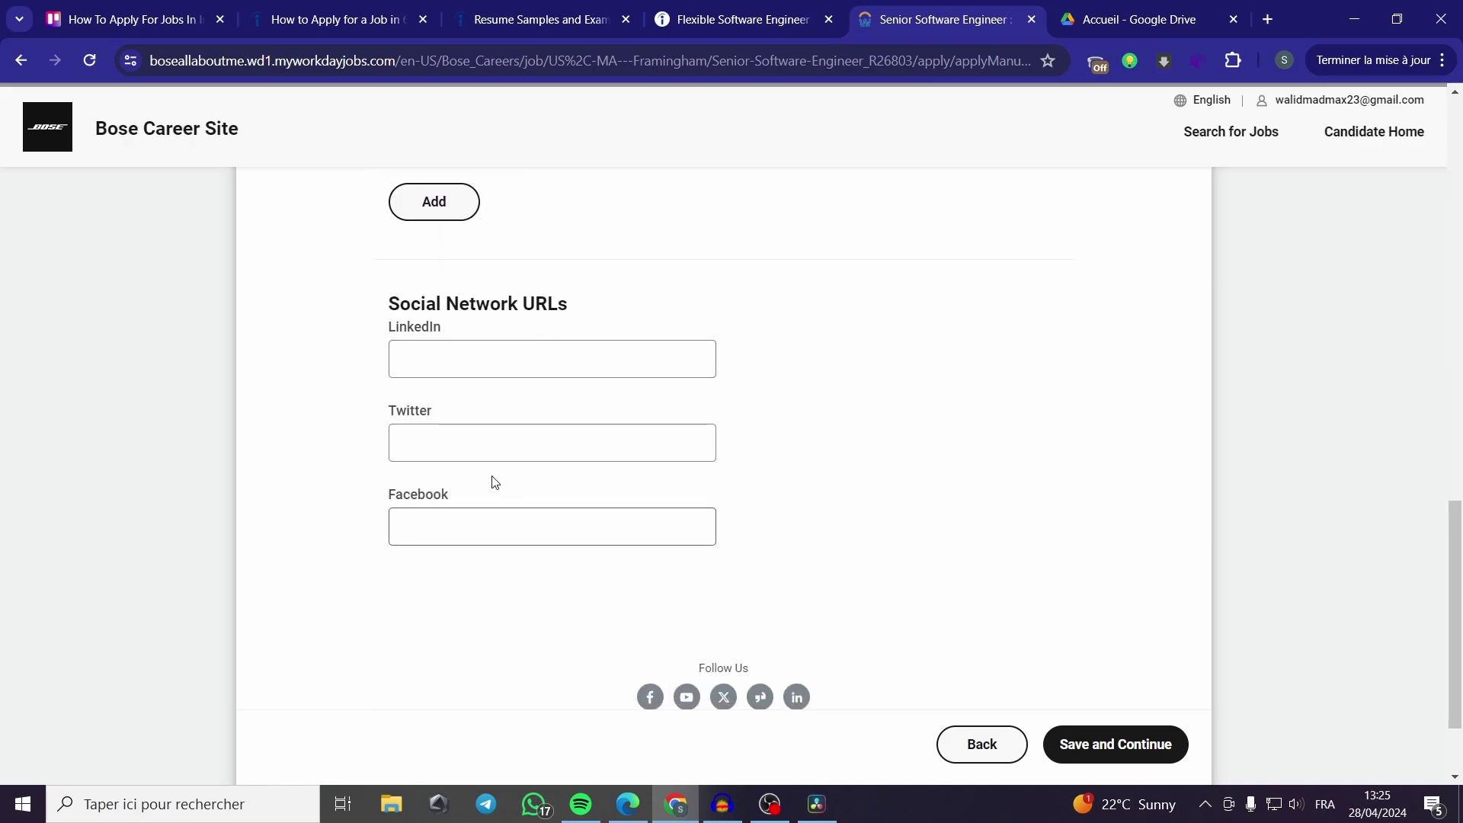
pyautogui.click(496, 364)
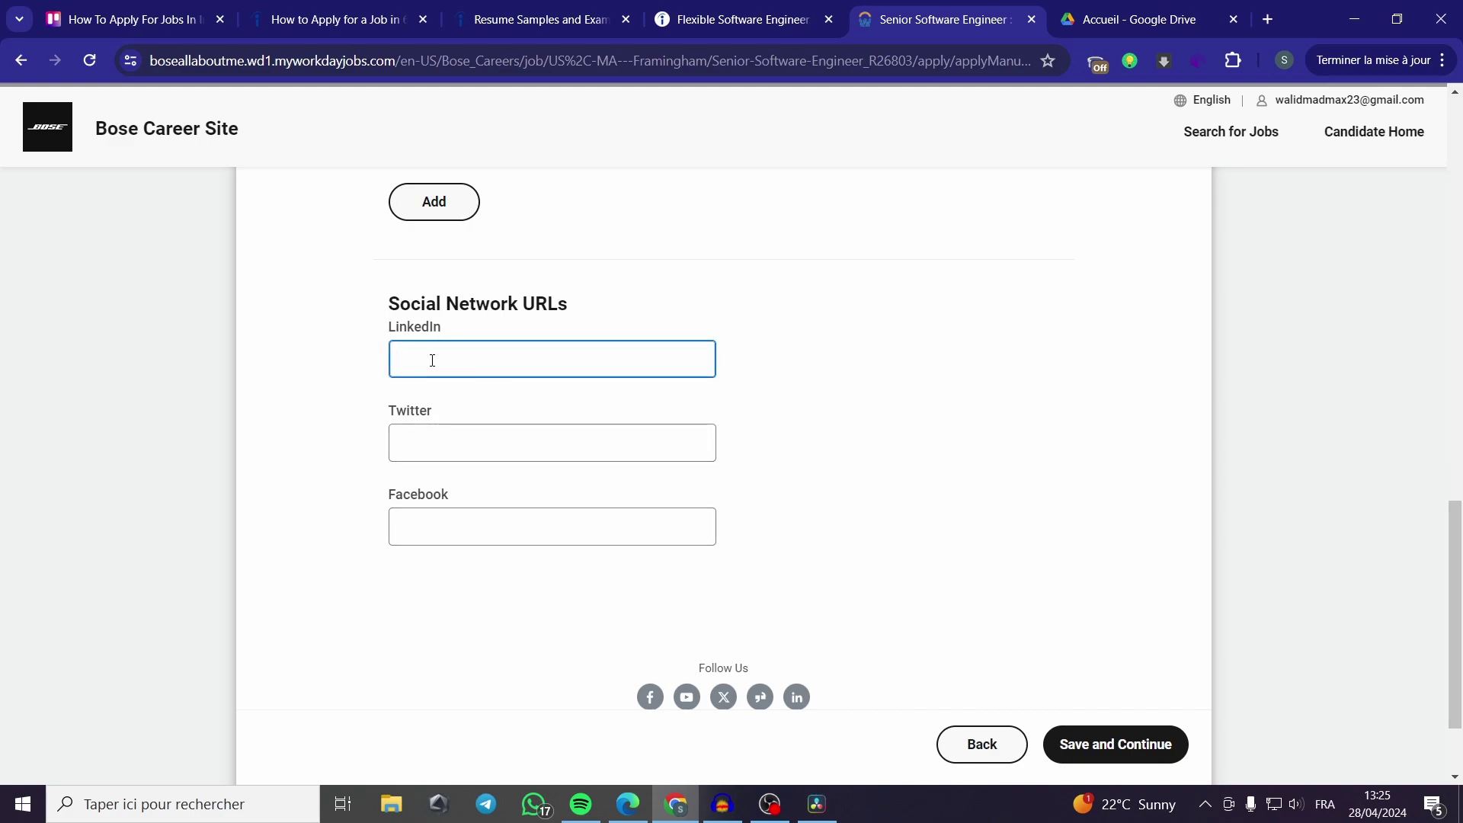
pyautogui.doubleClick(414, 328)
pyautogui.click(457, 358)
pyautogui.doubleClick(452, 331)
pyautogui.click(384, 349)
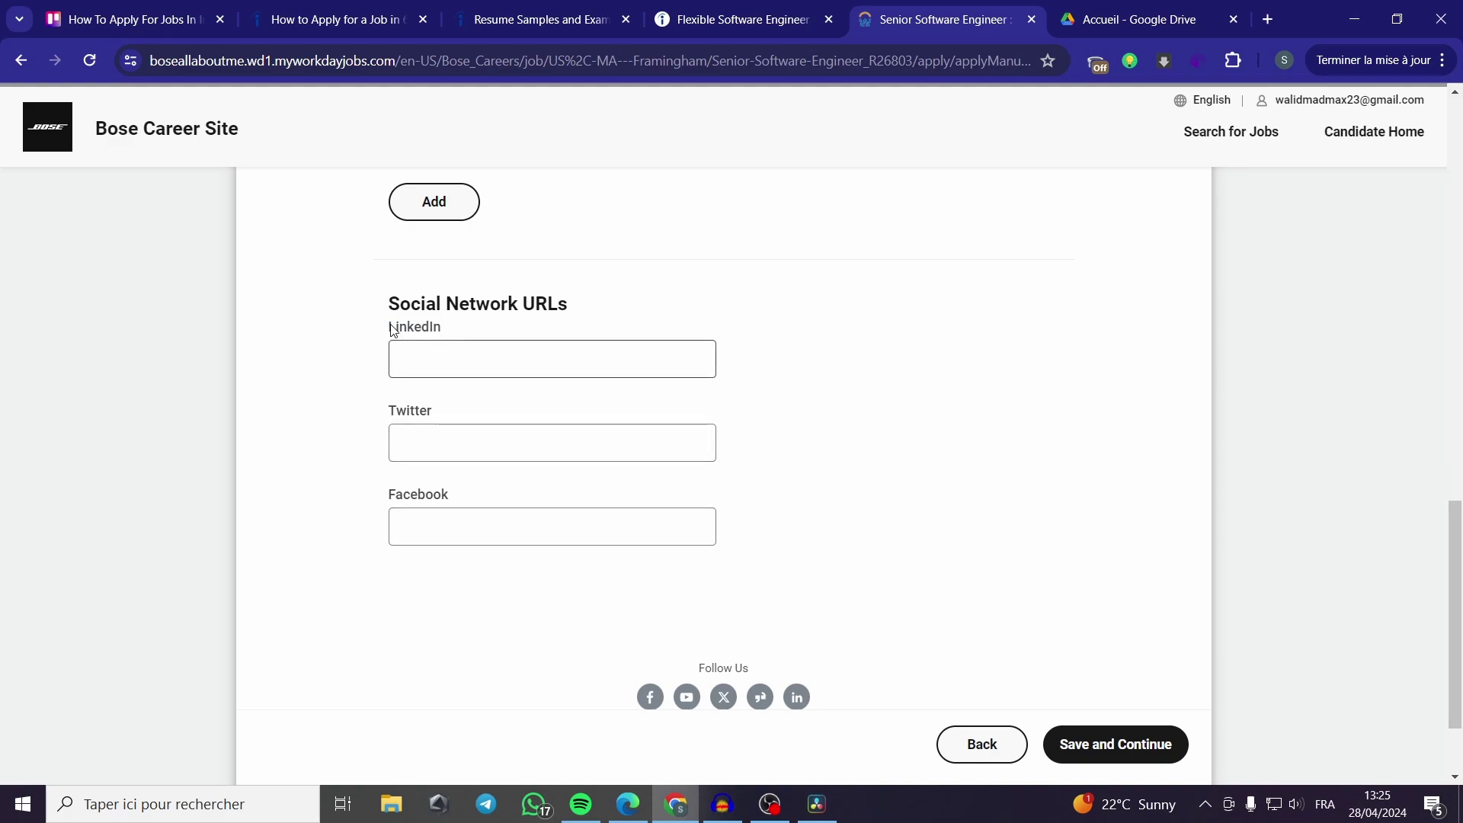
pyautogui.moveTo(384, 327); pyautogui.dragTo(449, 329)
pyautogui.click(458, 360)
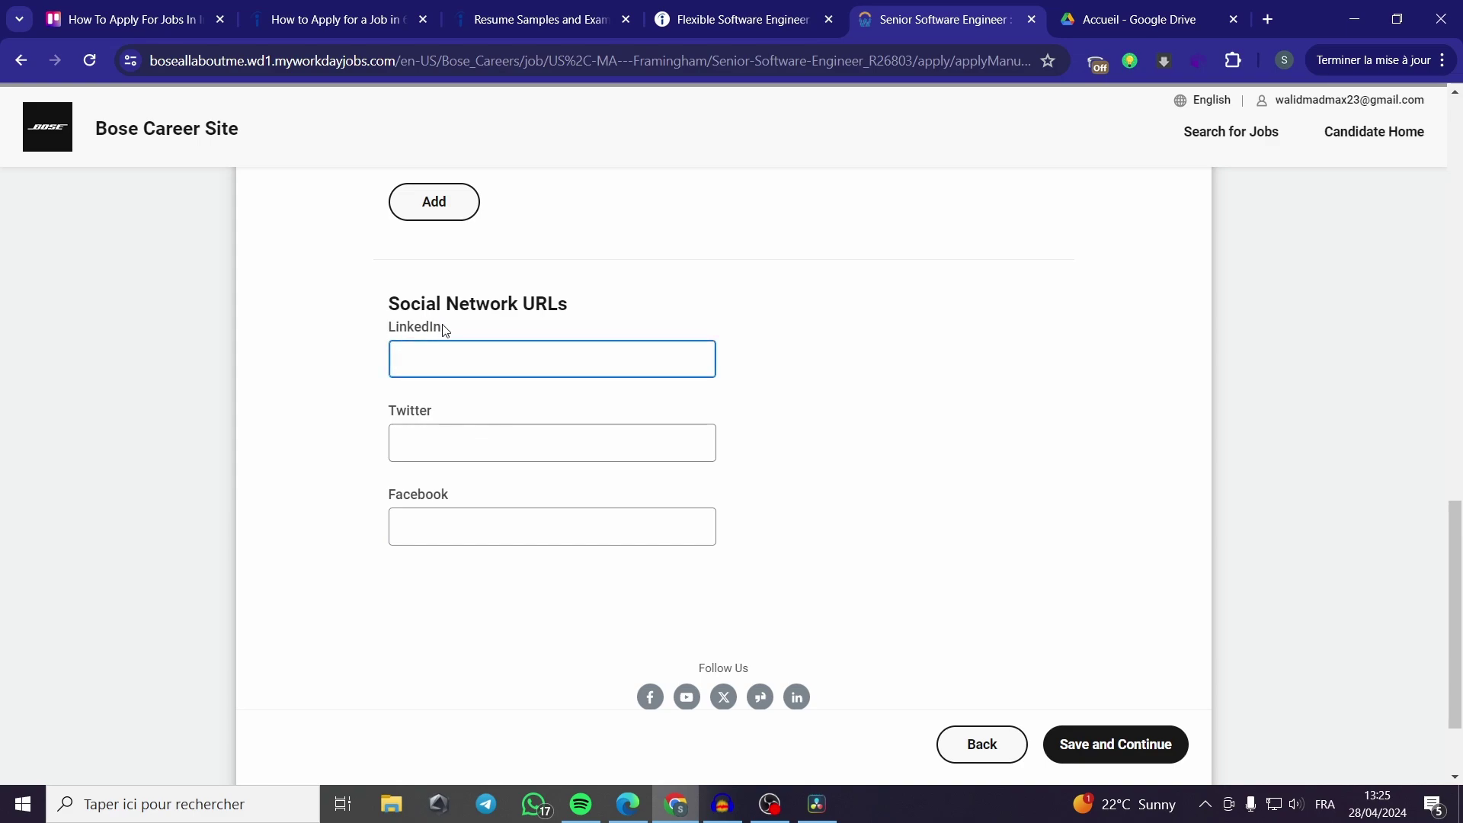
pyautogui.doubleClick(445, 330)
pyautogui.click(378, 365)
pyautogui.click(457, 443)
pyautogui.click(425, 521)
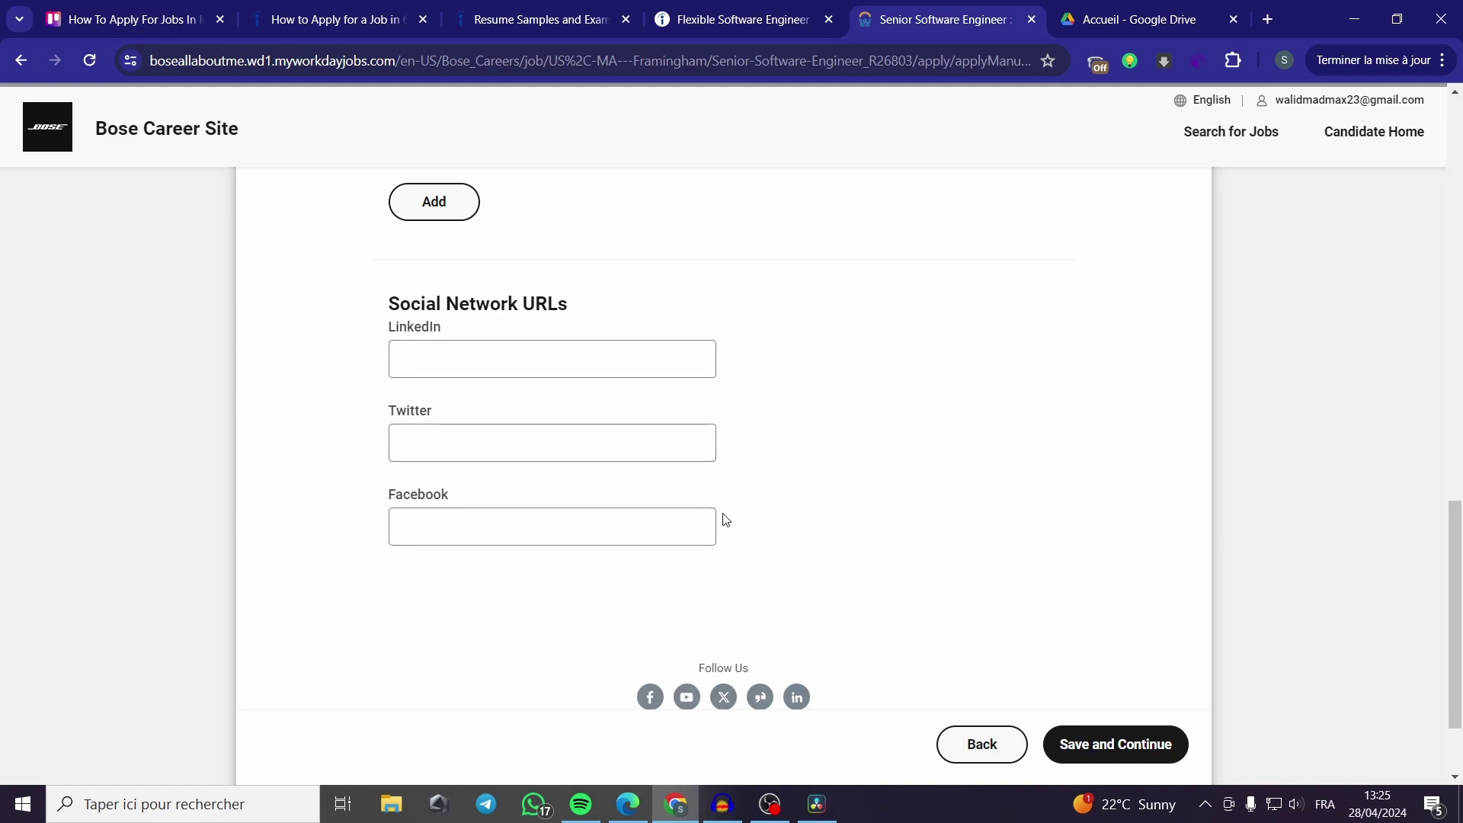
pyautogui.doubleClick(413, 411)
pyautogui.doubleClick(419, 494)
# - Highlight step 5 on submitting the application in the Indeed guide
pyautogui.click(331, 20)
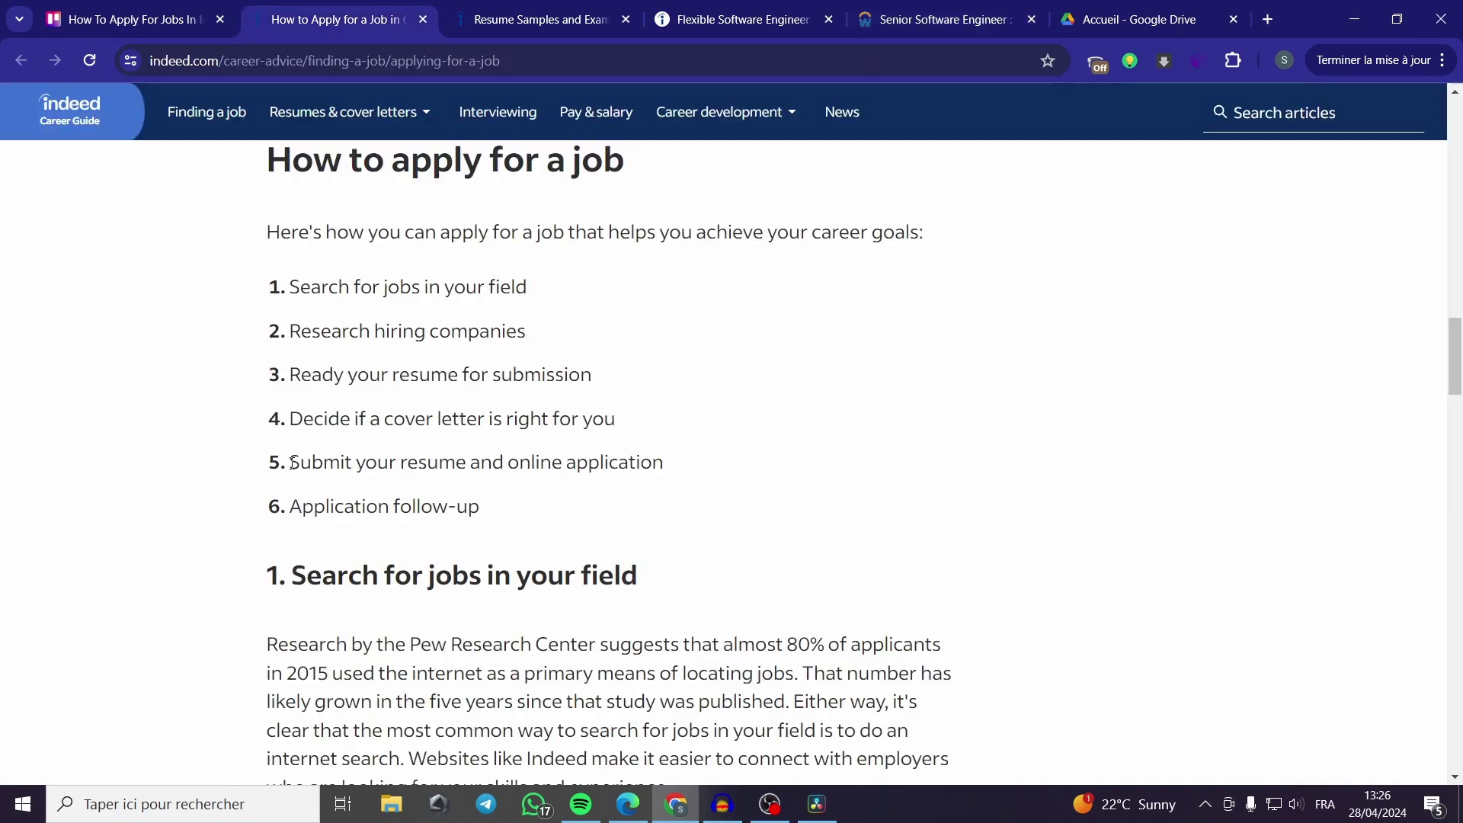
pyautogui.moveTo(289, 462); pyautogui.dragTo(682, 493)
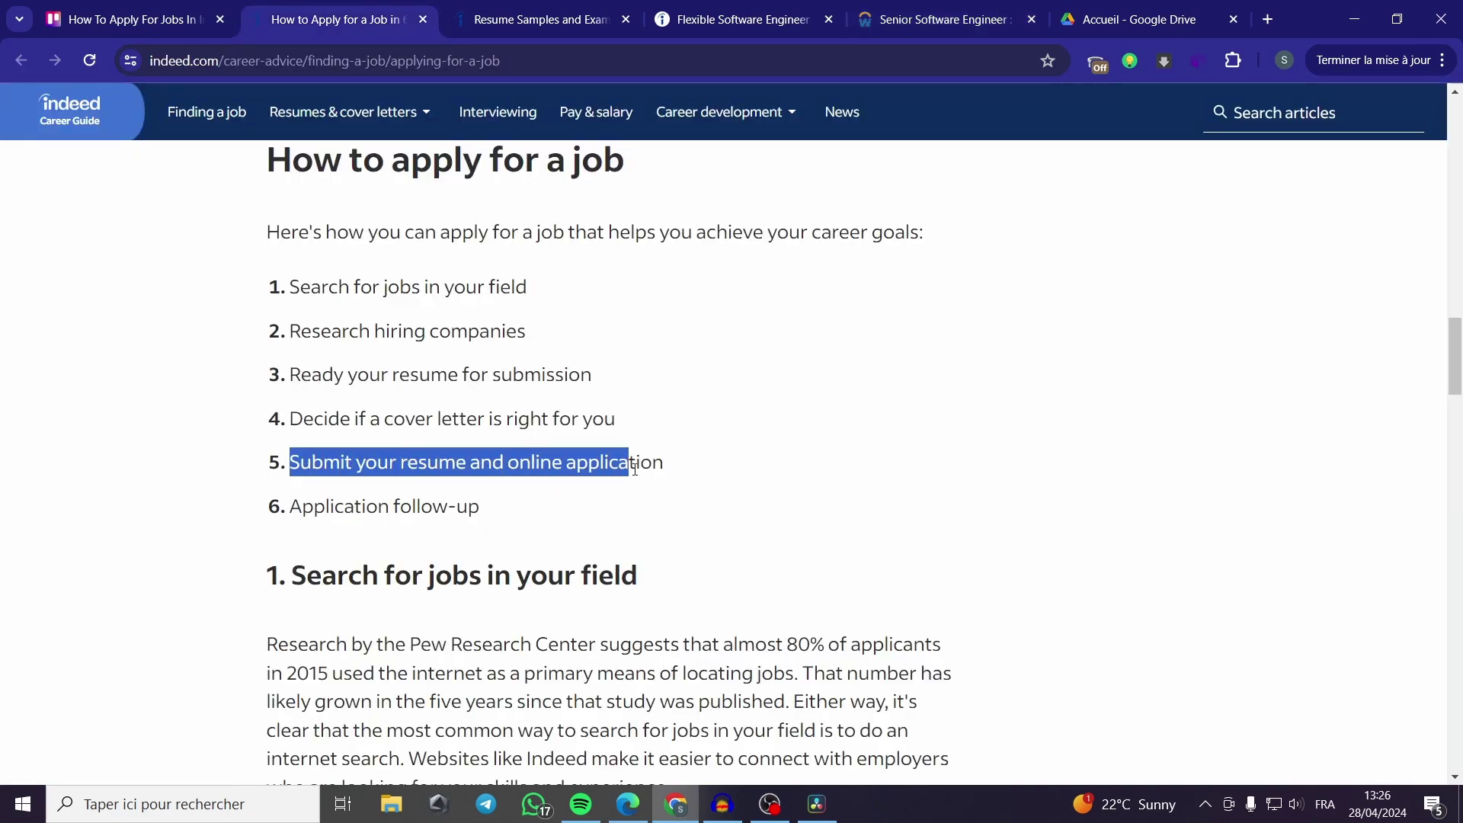
pyautogui.click(690, 499)
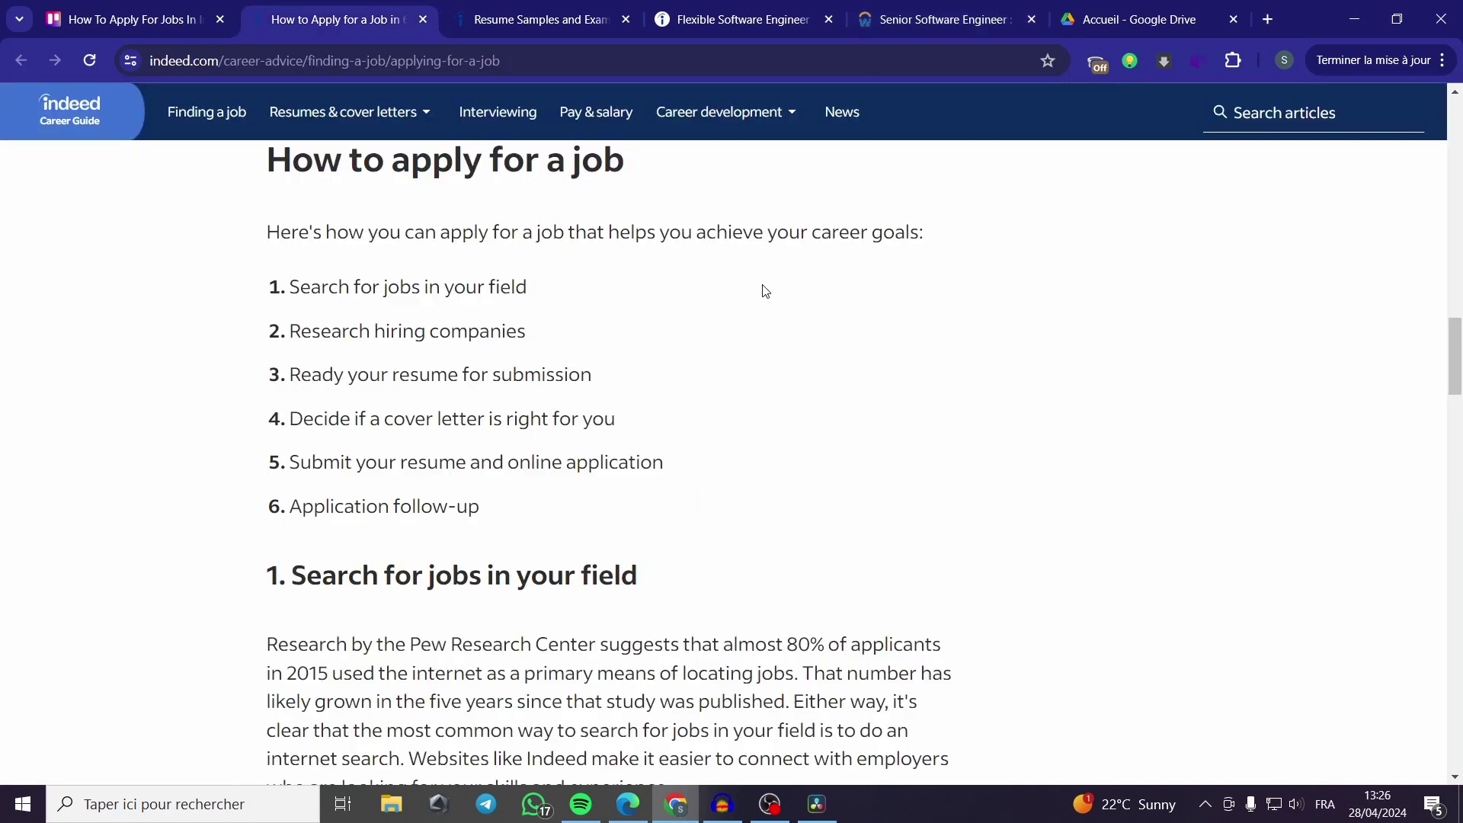
pyautogui.click(937, 19)
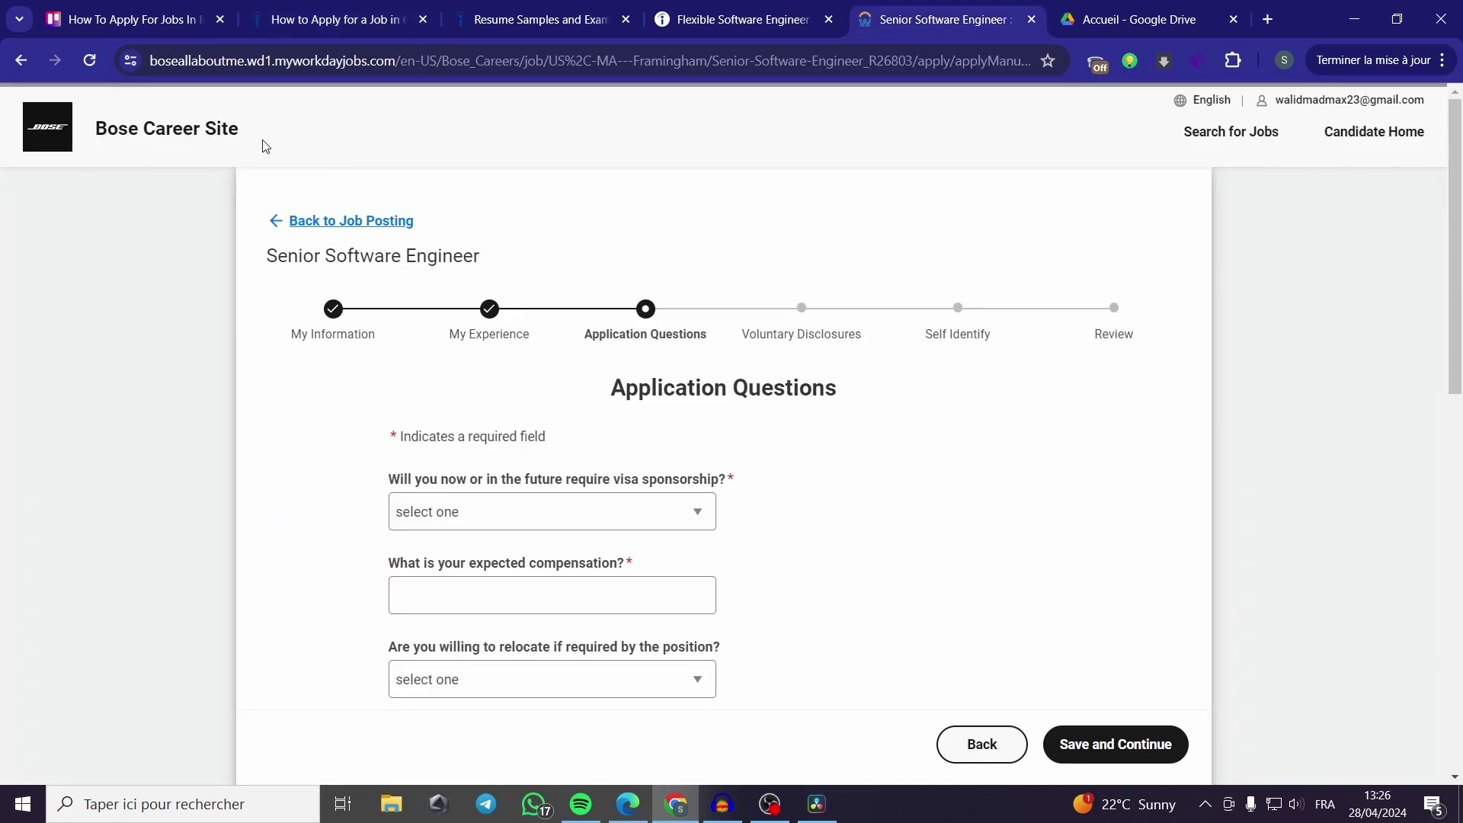
# - Move between the resume samples, guide and Bose tabs, ending on Application Questions
pyautogui.click(501, 19)
pyautogui.click(337, 16)
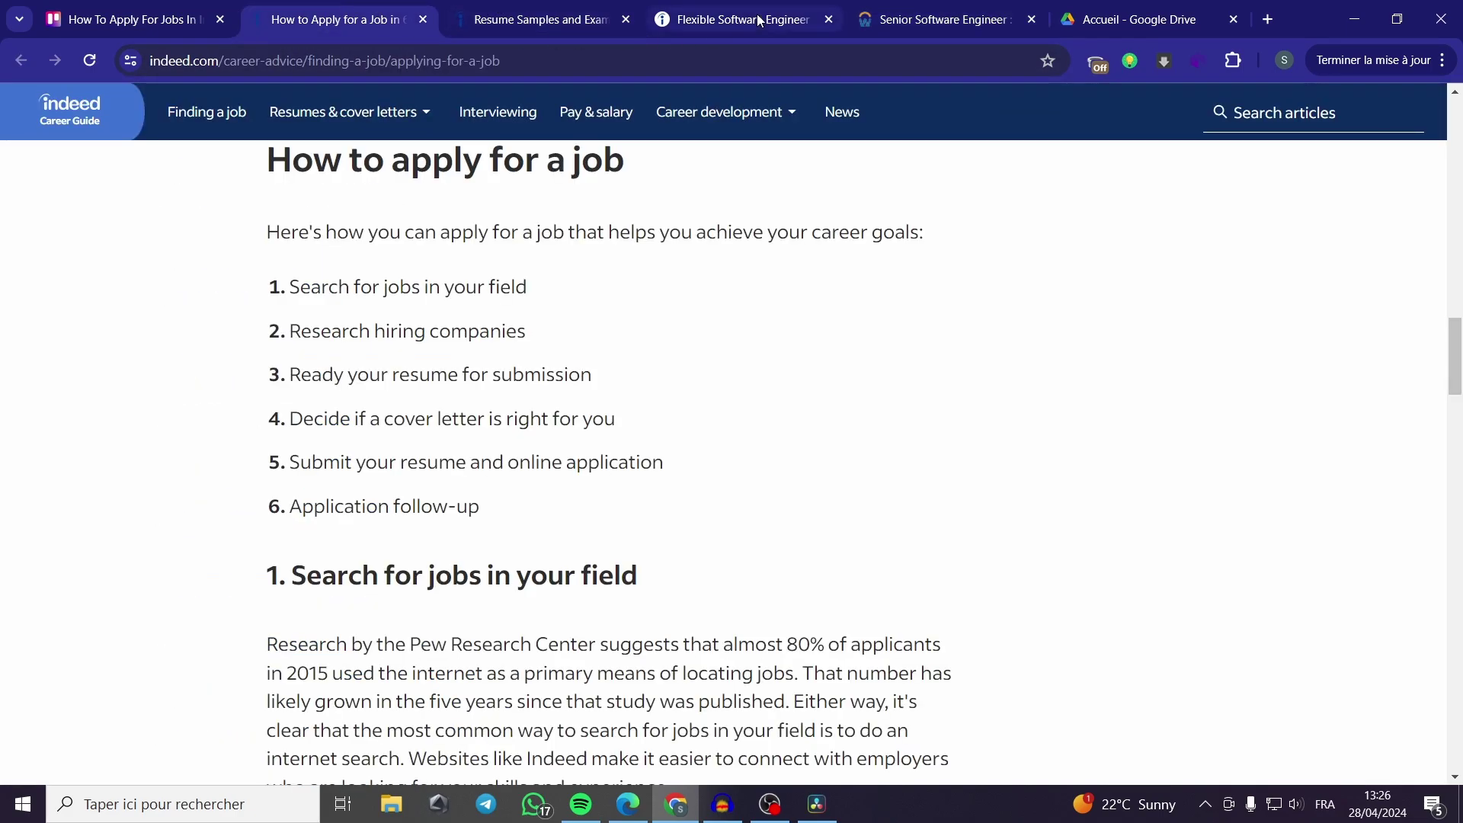
pyautogui.click(899, 18)
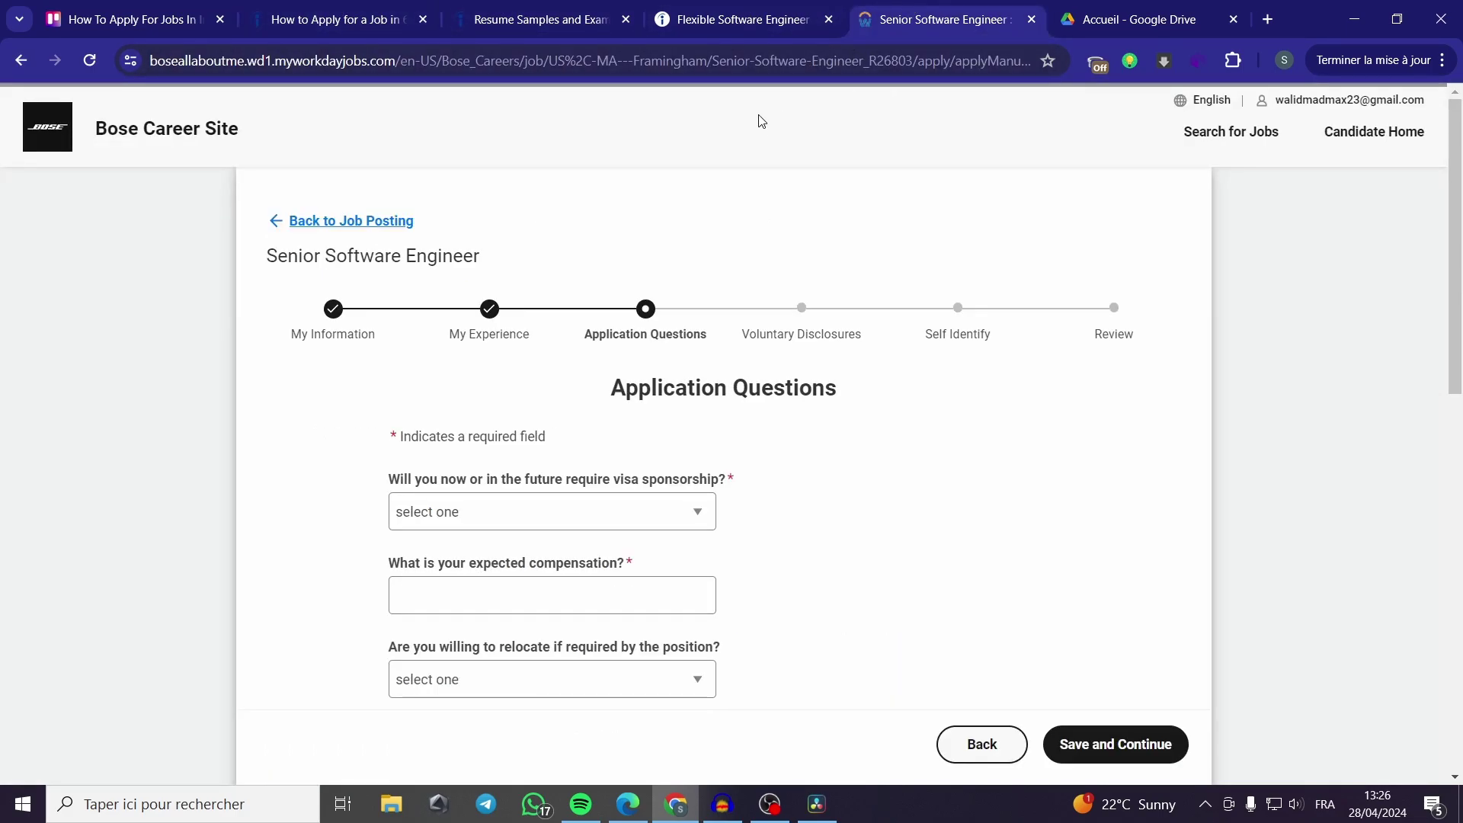
pyautogui.click(337, 18)
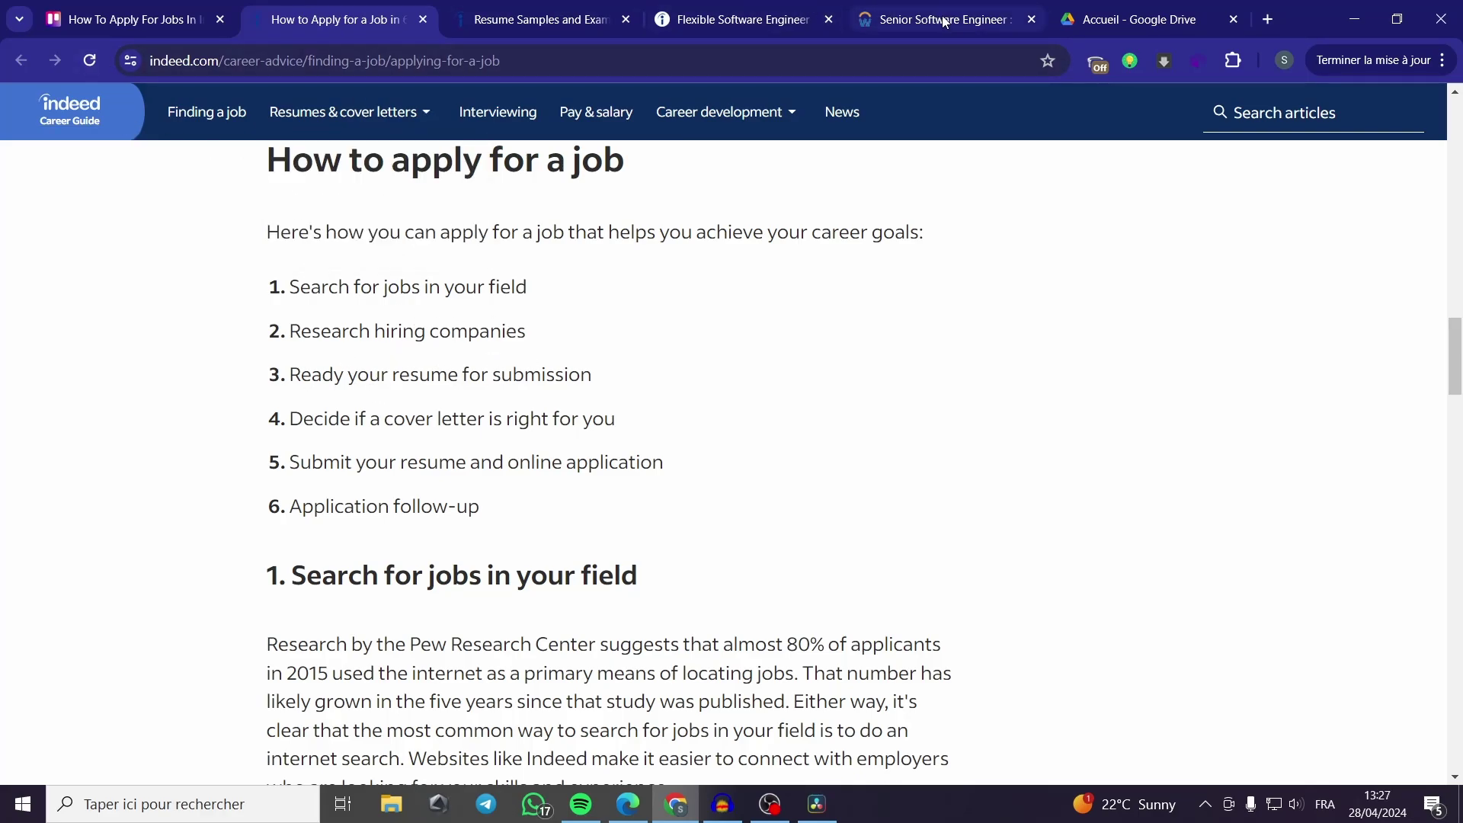
pyautogui.moveTo(944, 19)
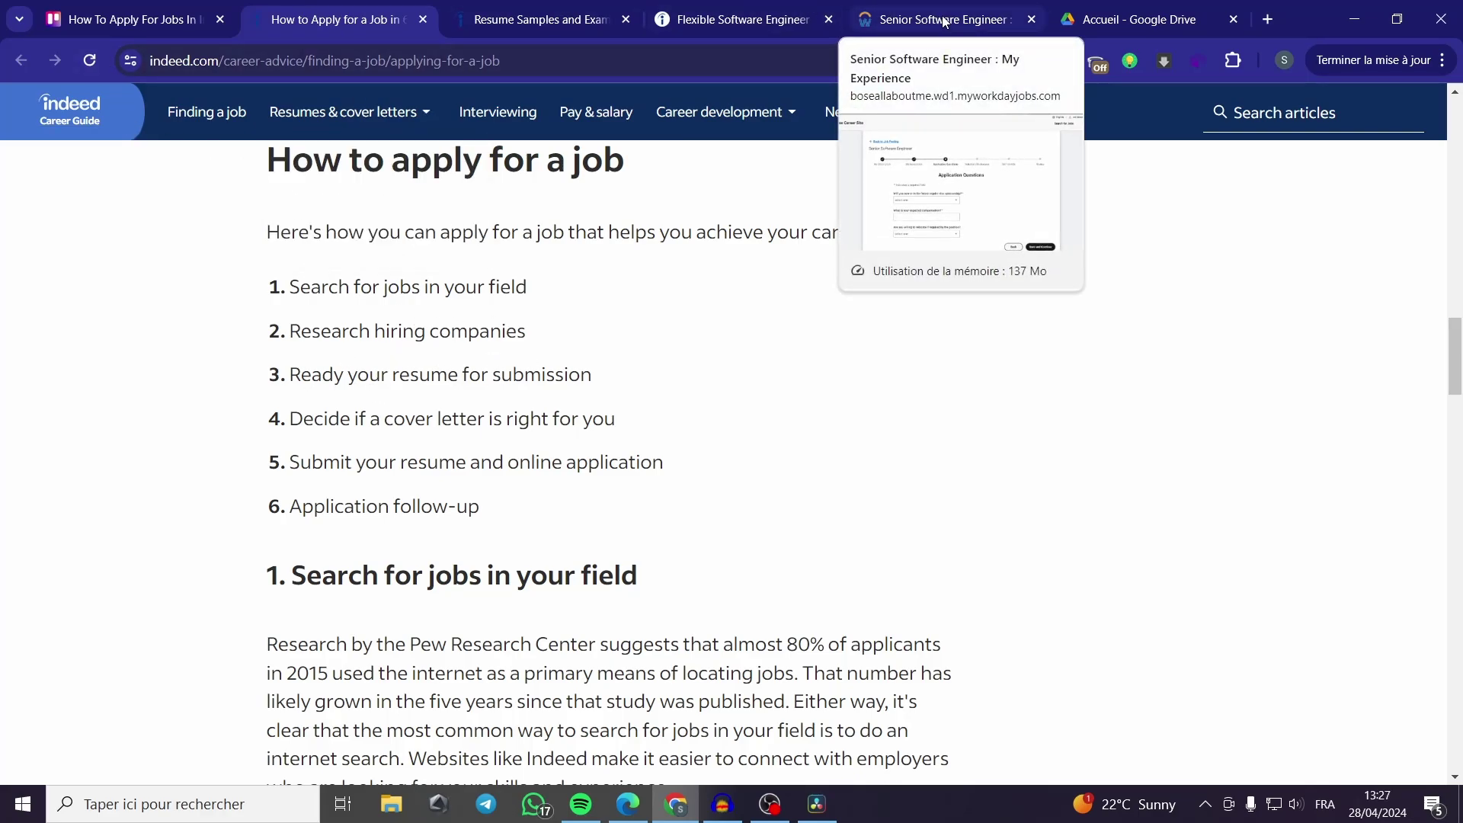
pyautogui.click(944, 20)
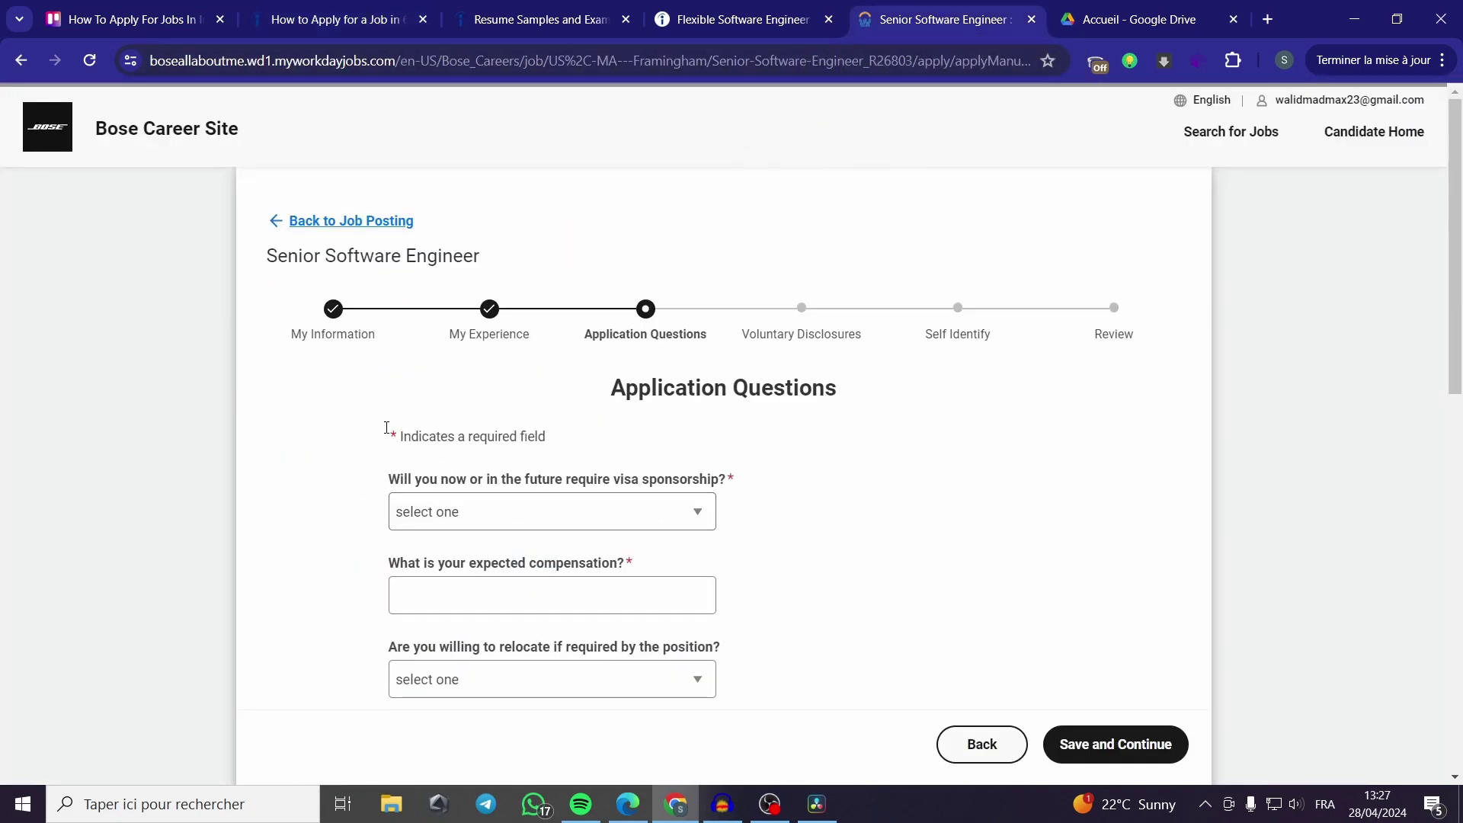
pyautogui.scroll(-3, 695, 401)
pyautogui.scroll(3, 585, 381)
pyautogui.scroll(-1, 464, 478)
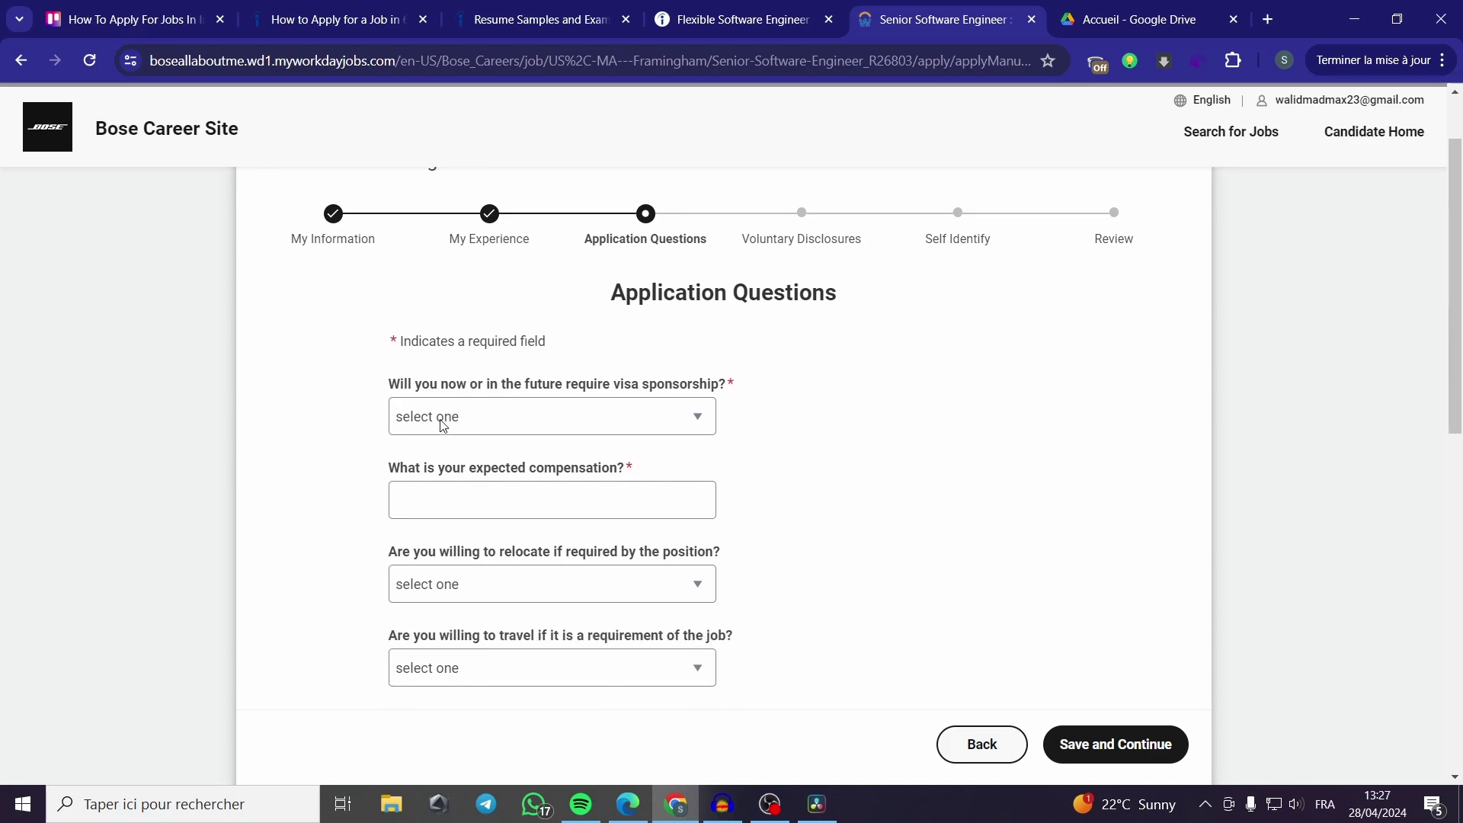
# - View the visa sponsorship answer choices and close them without answering
pyautogui.click(595, 425)
pyautogui.click(775, 419)
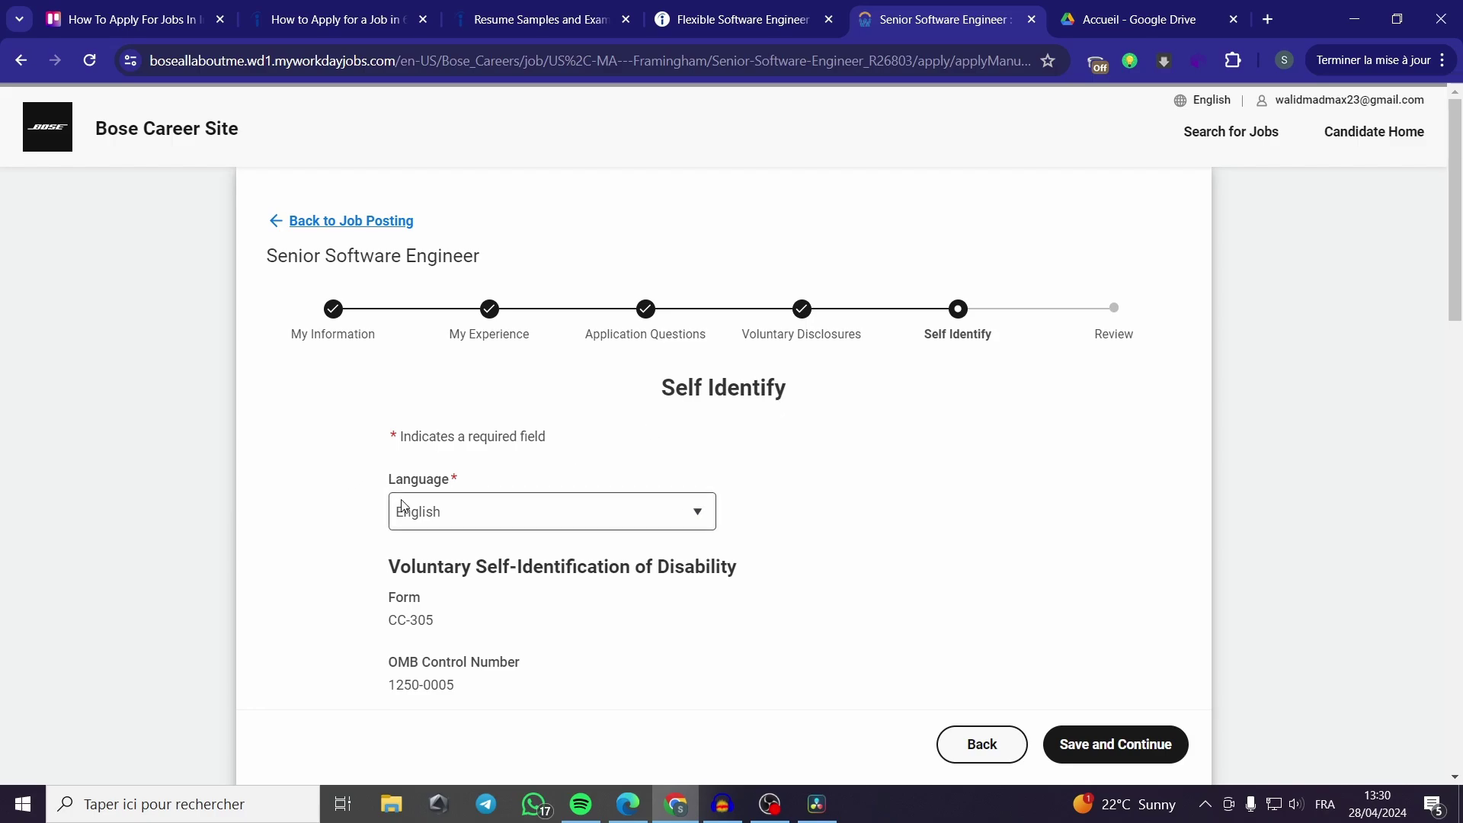
pyautogui.scroll(-1, 566, 531)
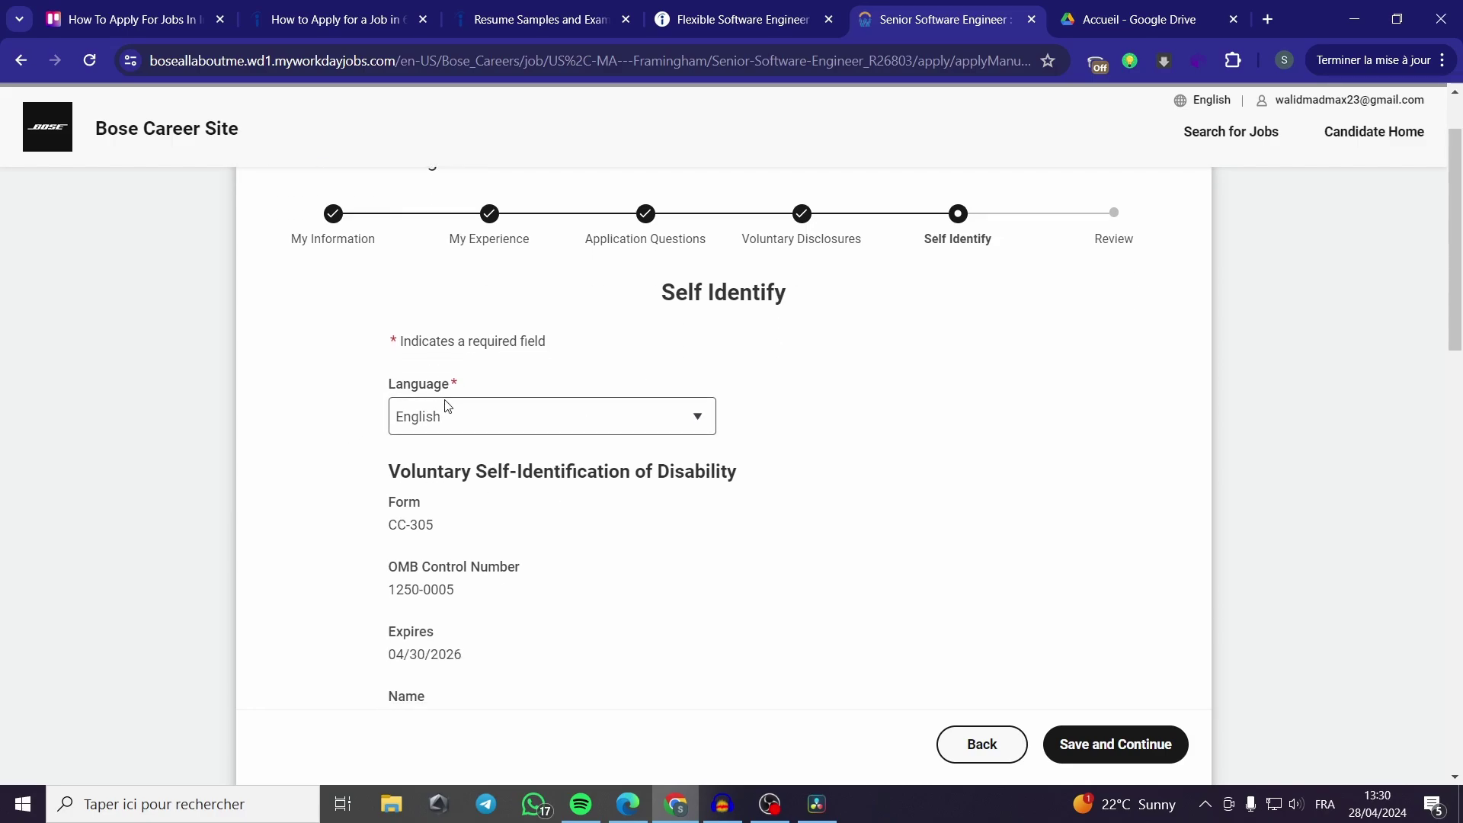
pyautogui.scroll(-2, 474, 503)
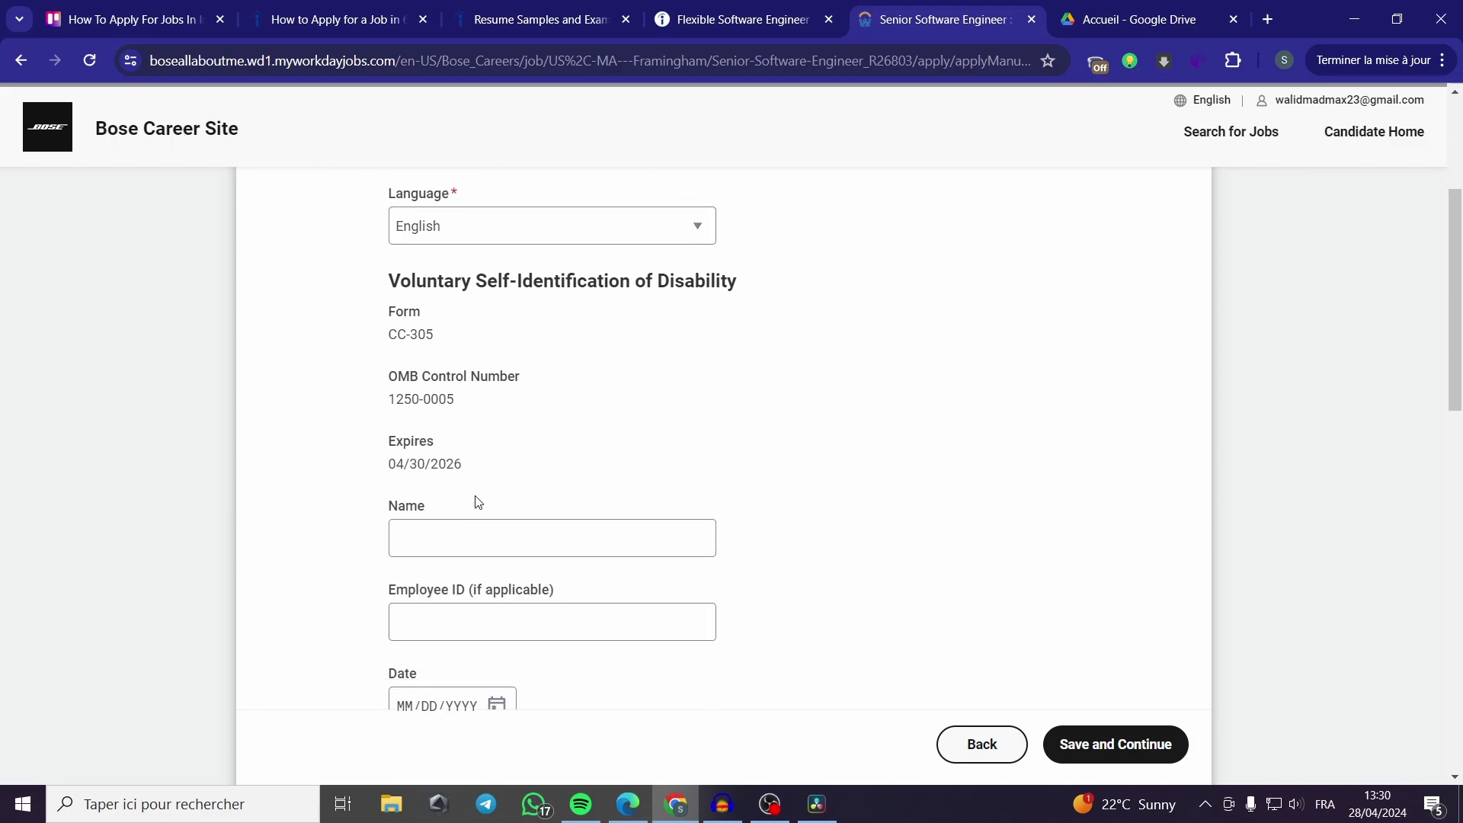
# - Date the disability form April 28, 2024, choose 'I do not want to answer', and save
pyautogui.click(424, 536)
pyautogui.scroll(-2, 622, 532)
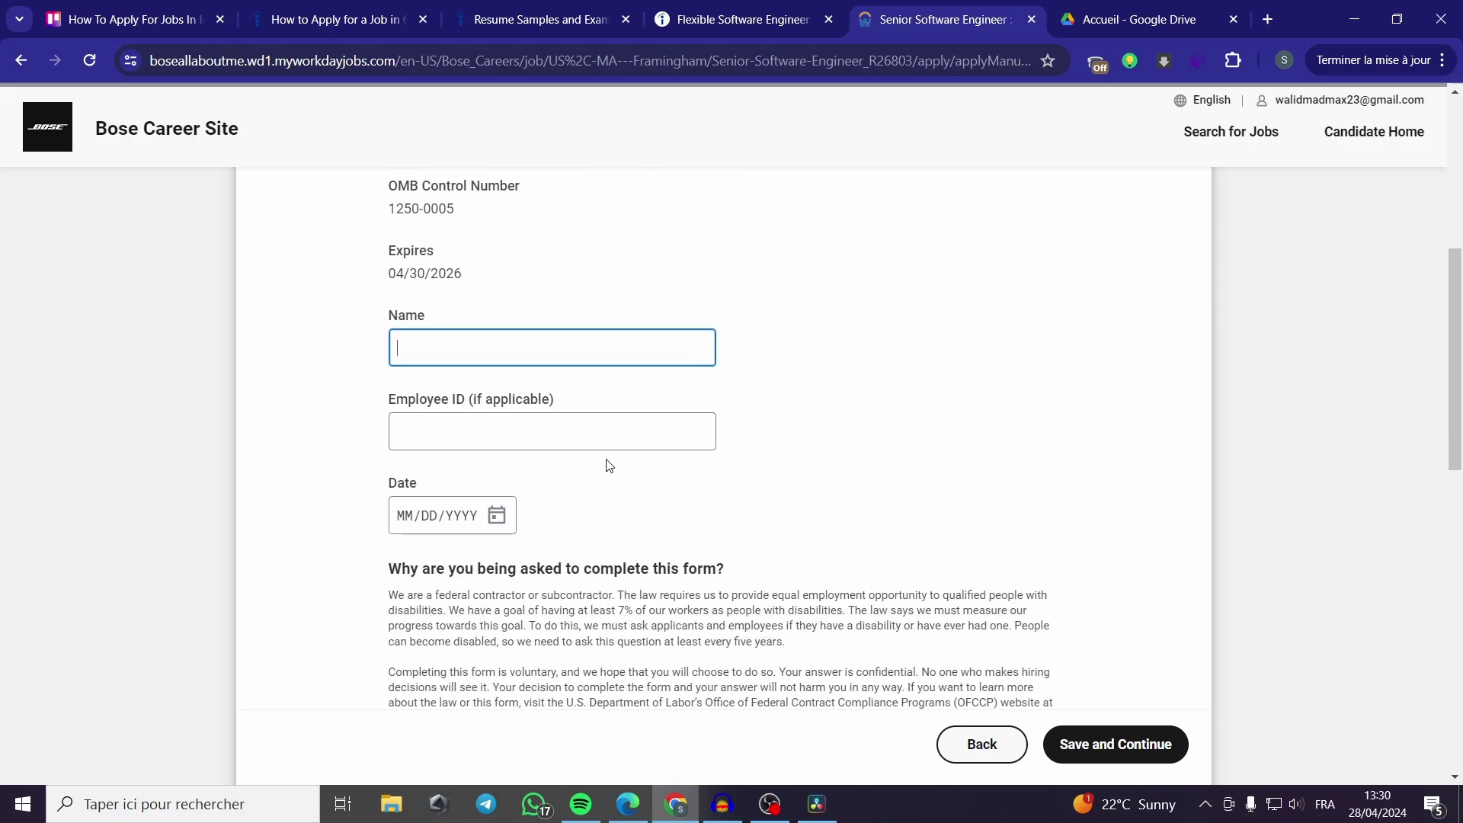
pyautogui.click(618, 431)
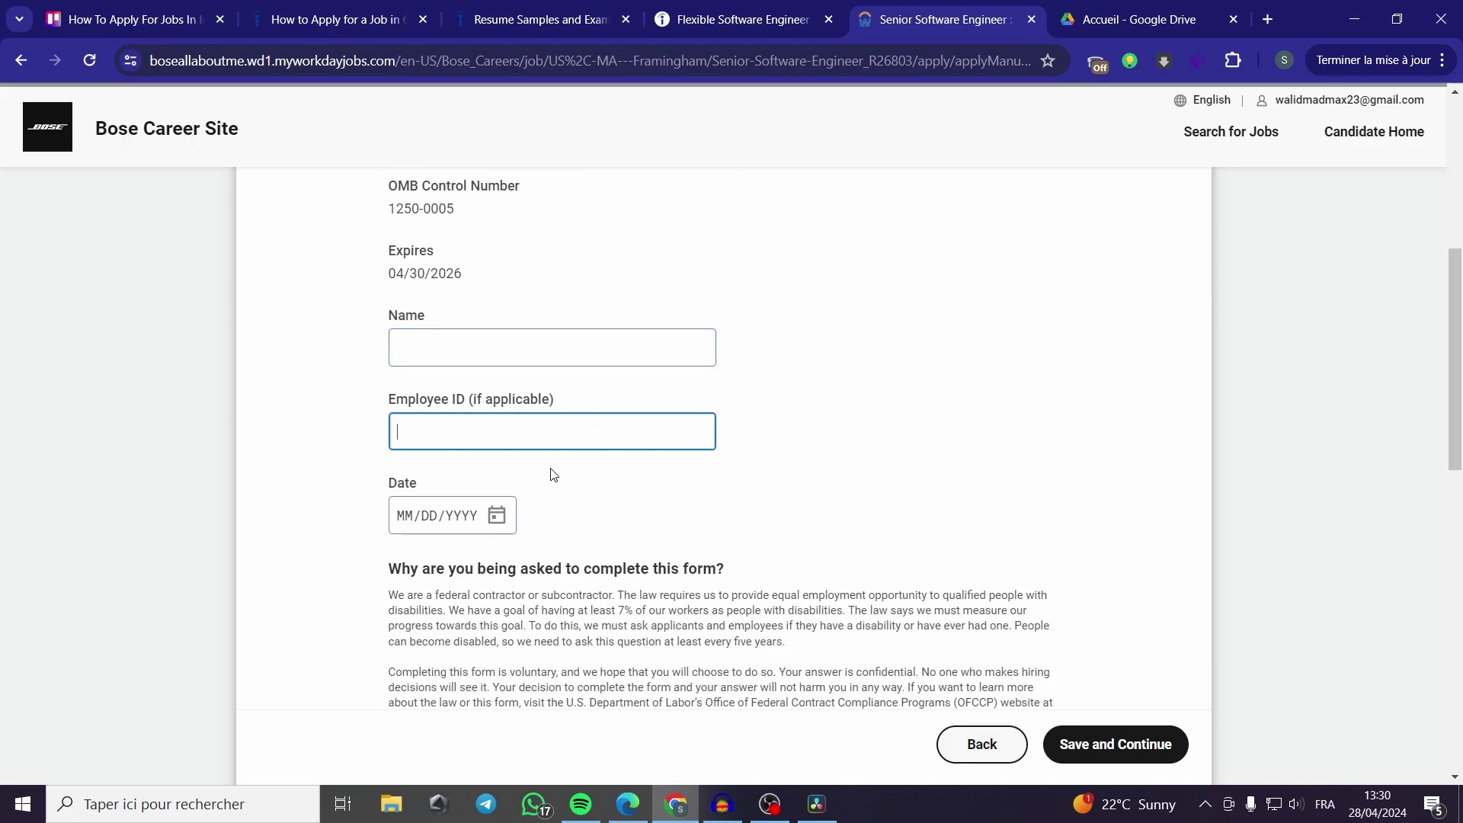
pyautogui.scroll(-1, 434, 520)
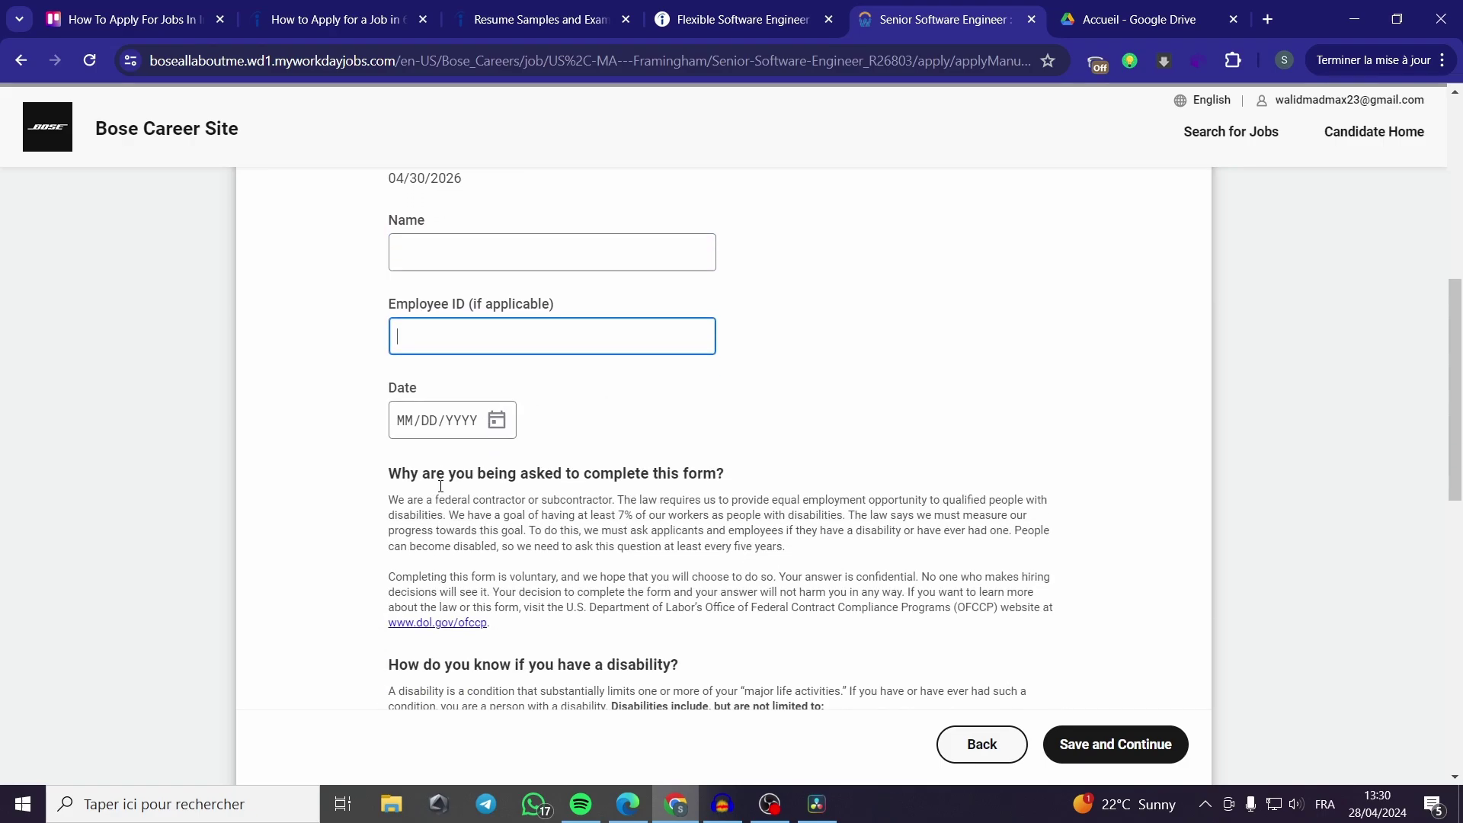
pyautogui.click(406, 420)
pyautogui.click(497, 421)
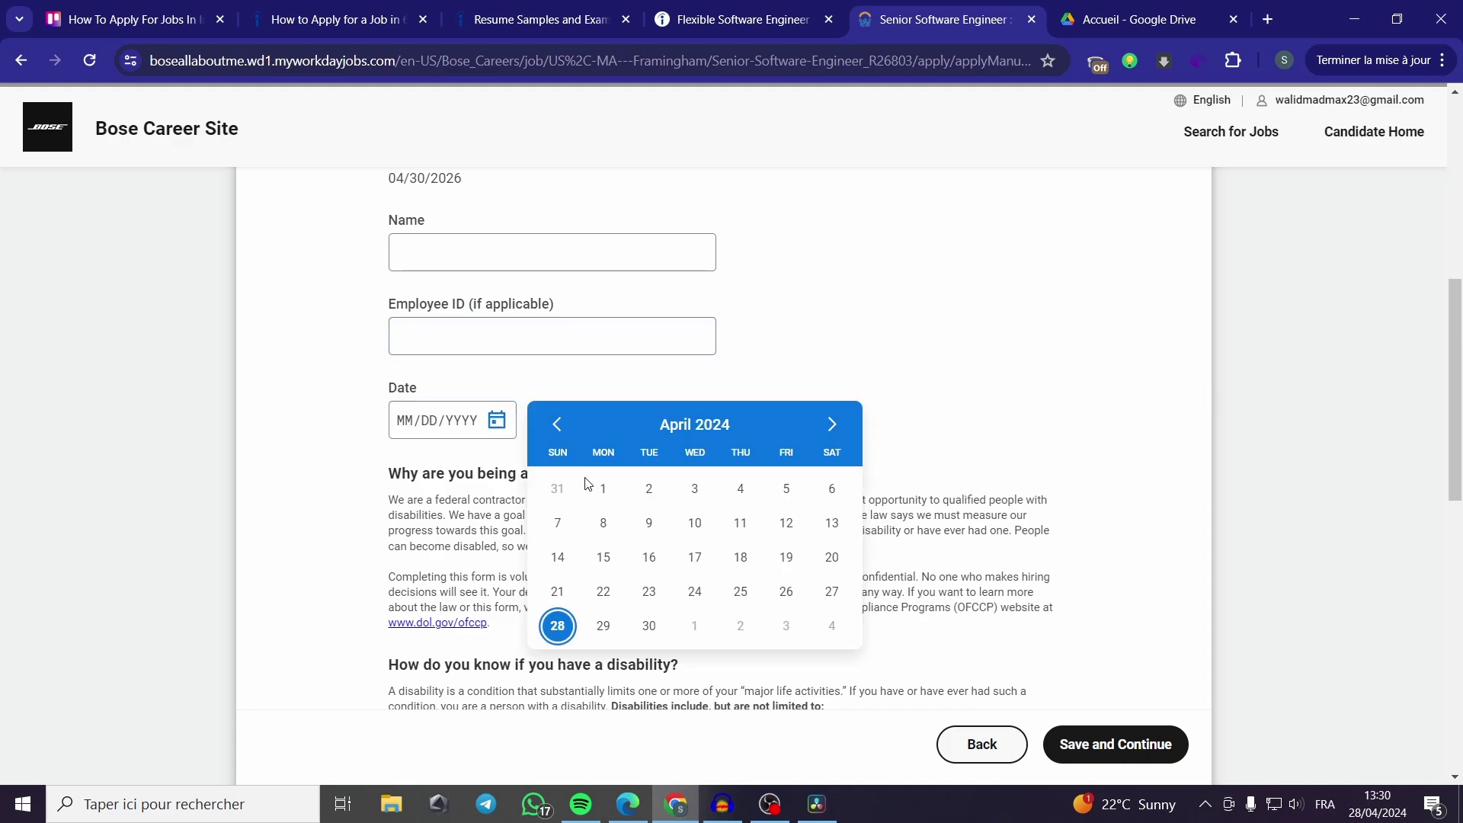
pyautogui.click(557, 625)
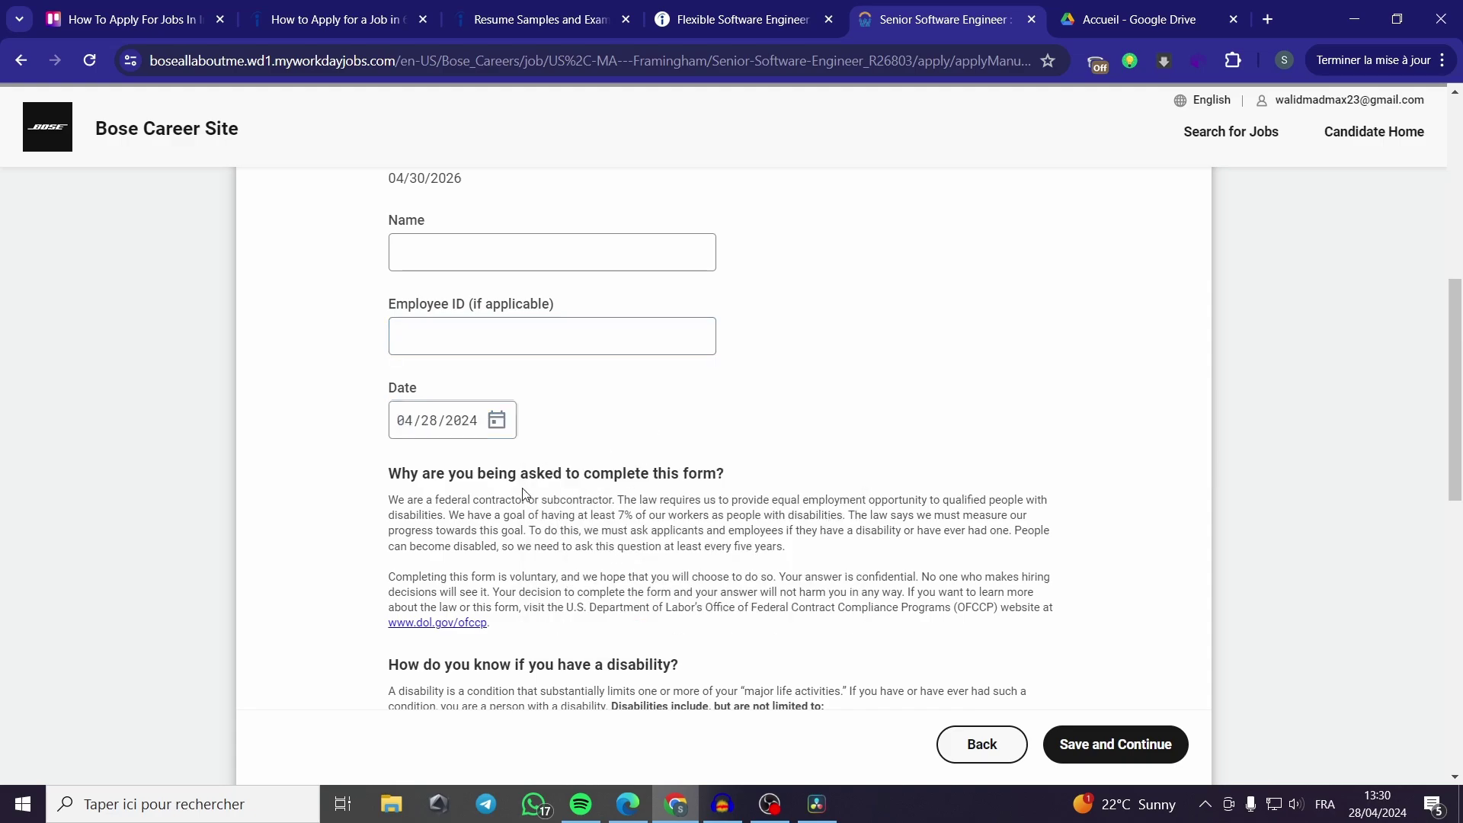
pyautogui.scroll(-10, 526, 493)
pyautogui.scroll(1, 412, 378)
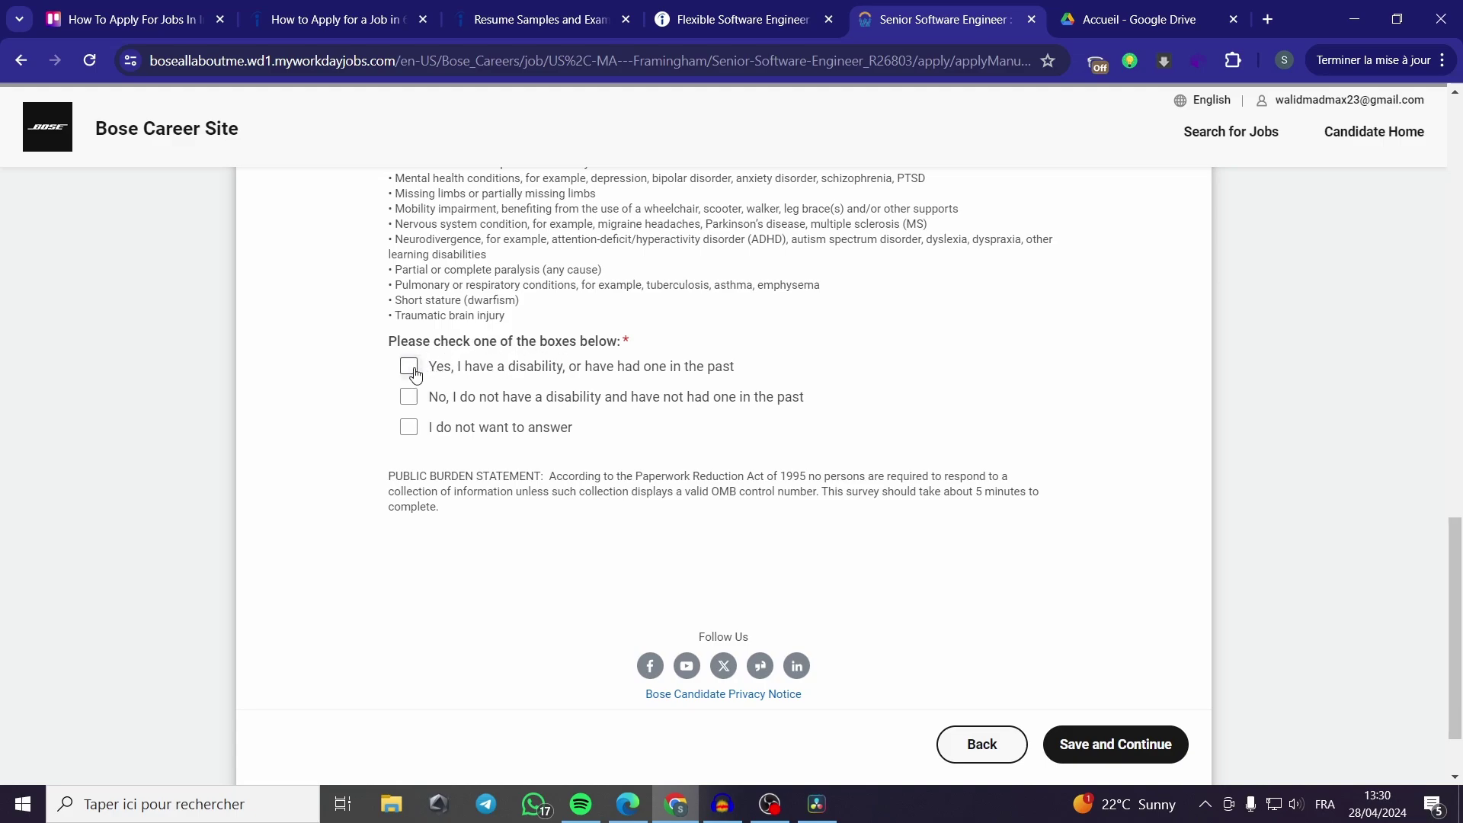
pyautogui.click(409, 426)
pyautogui.click(1114, 744)
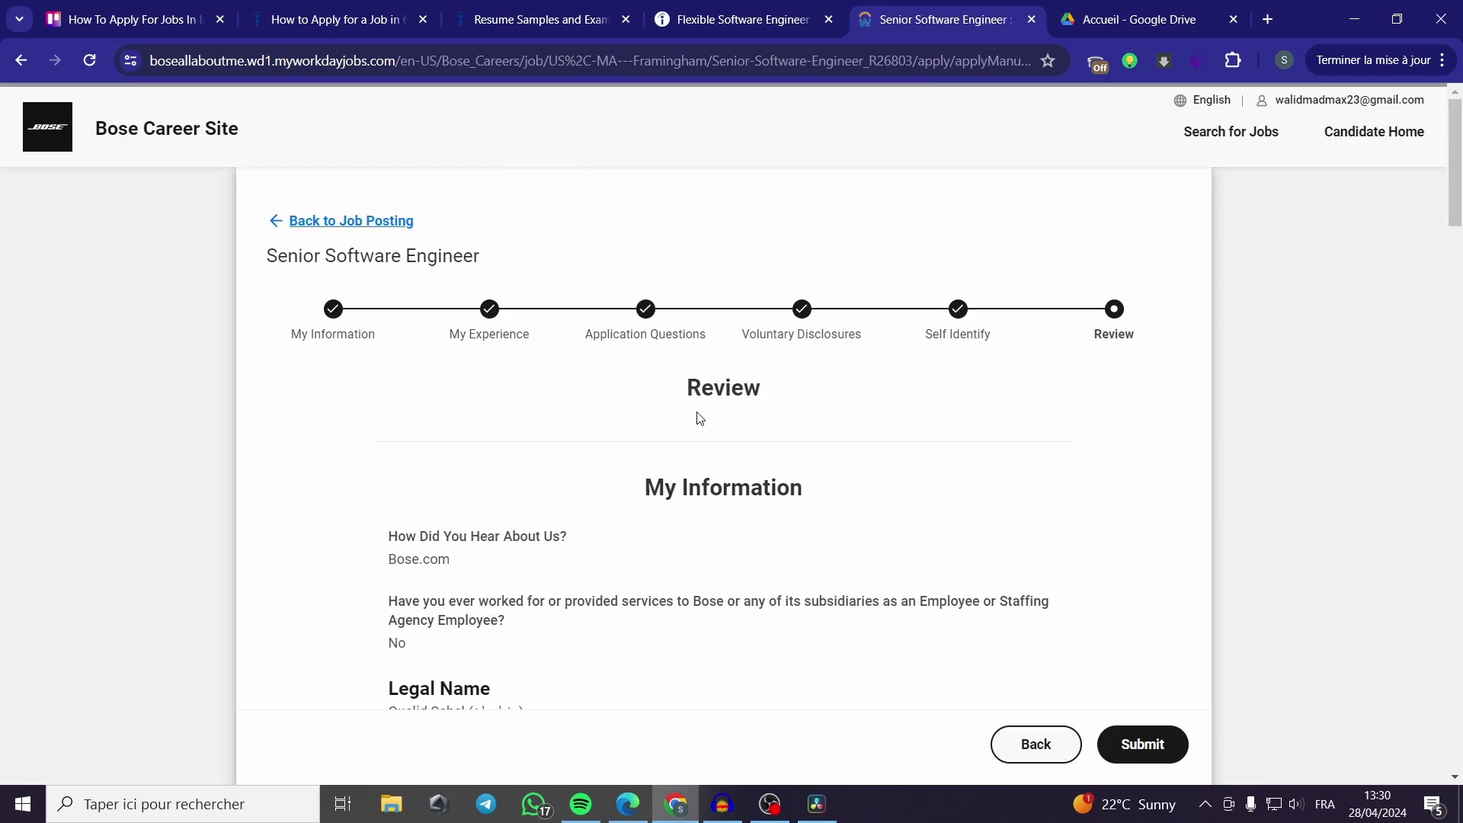
# - Read through the Review page's My Information and My Experience sections
pyautogui.doubleClick(781, 389)
pyautogui.click(680, 432)
pyautogui.moveTo(635, 485); pyautogui.dragTo(800, 489)
pyautogui.scroll(-4, 828, 499)
pyautogui.click(824, 493)
pyautogui.scroll(-2, 825, 493)
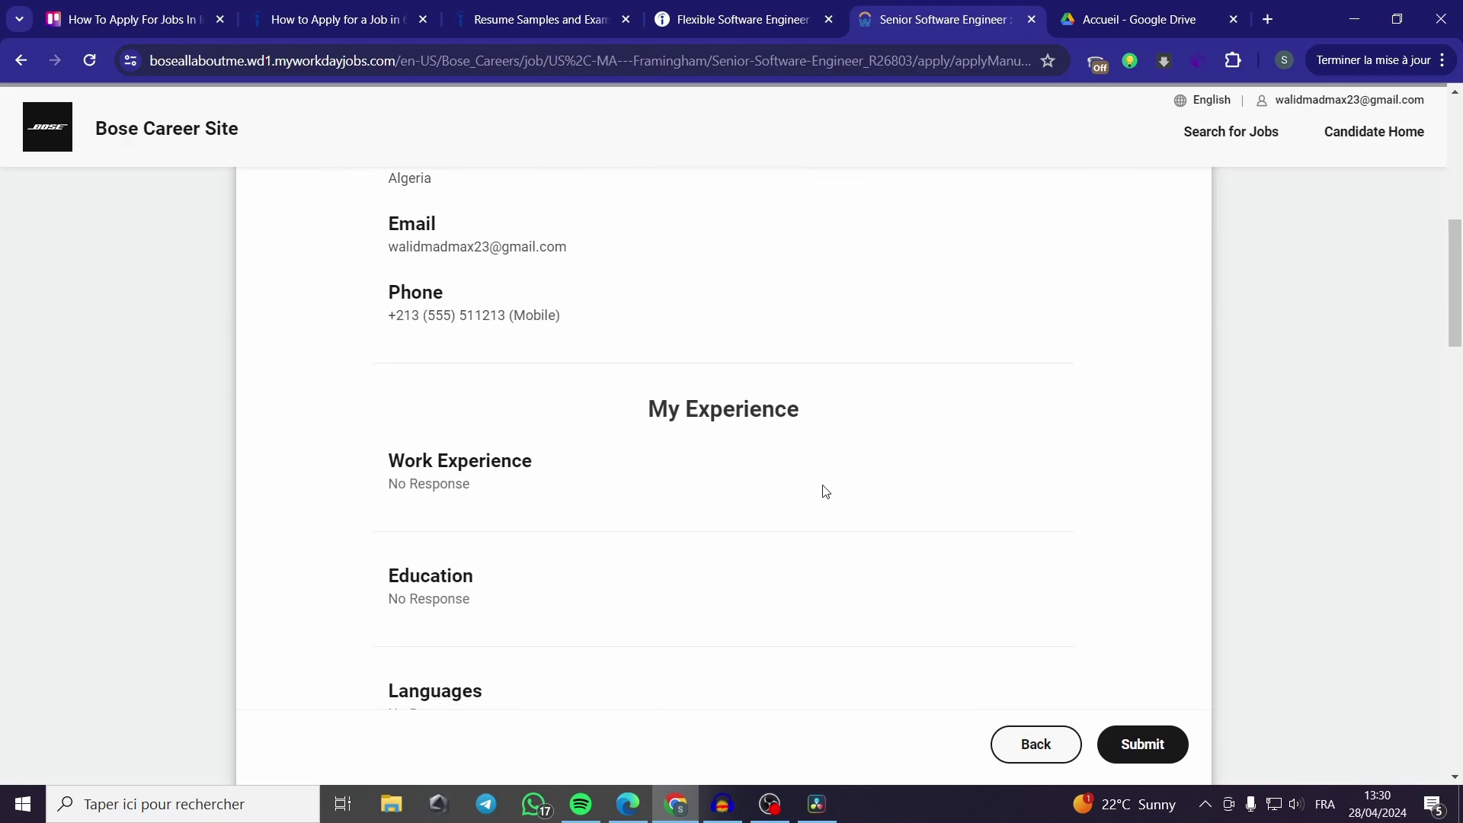
pyautogui.scroll(-2, 822, 490)
pyautogui.scroll(-1, 822, 490)
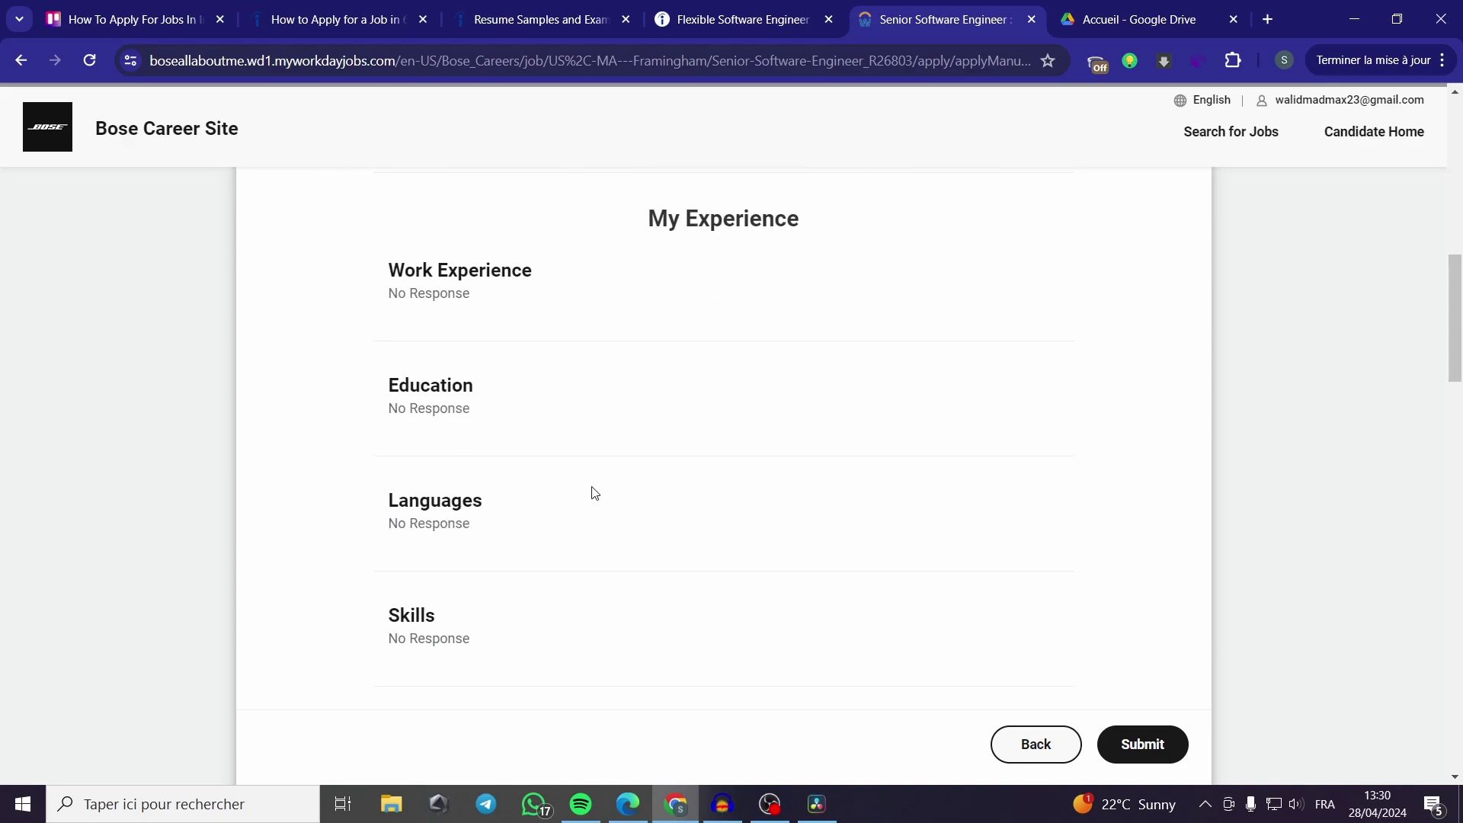
pyautogui.scroll(-3, 591, 493)
pyautogui.scroll(-2, 591, 493)
pyautogui.scroll(-1, 592, 493)
pyautogui.scroll(-3, 588, 491)
pyautogui.scroll(-3, 587, 491)
pyautogui.scroll(-2, 588, 492)
pyautogui.scroll(-2, 591, 490)
pyautogui.scroll(-1, 594, 491)
pyautogui.scroll(-3, 594, 490)
pyautogui.scroll(-2, 593, 491)
pyautogui.scroll(-2, 593, 490)
pyautogui.scroll(7, 593, 491)
pyautogui.scroll(5, 593, 491)
pyautogui.scroll(5, 593, 490)
pyautogui.scroll(4, 593, 491)
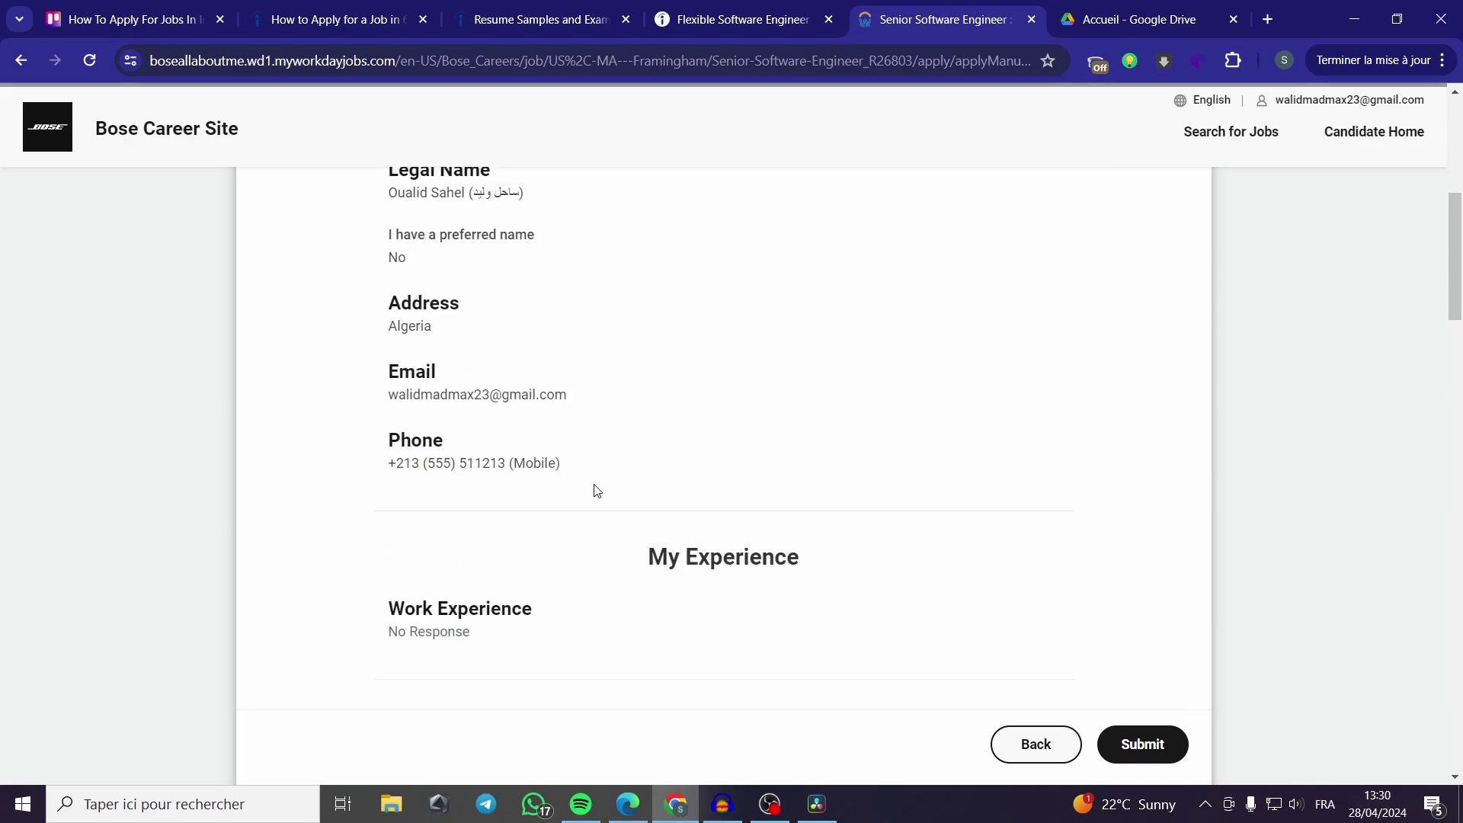
# - Highlight step 6, 'Application follow-up', in the Indeed guide
pyautogui.click(339, 20)
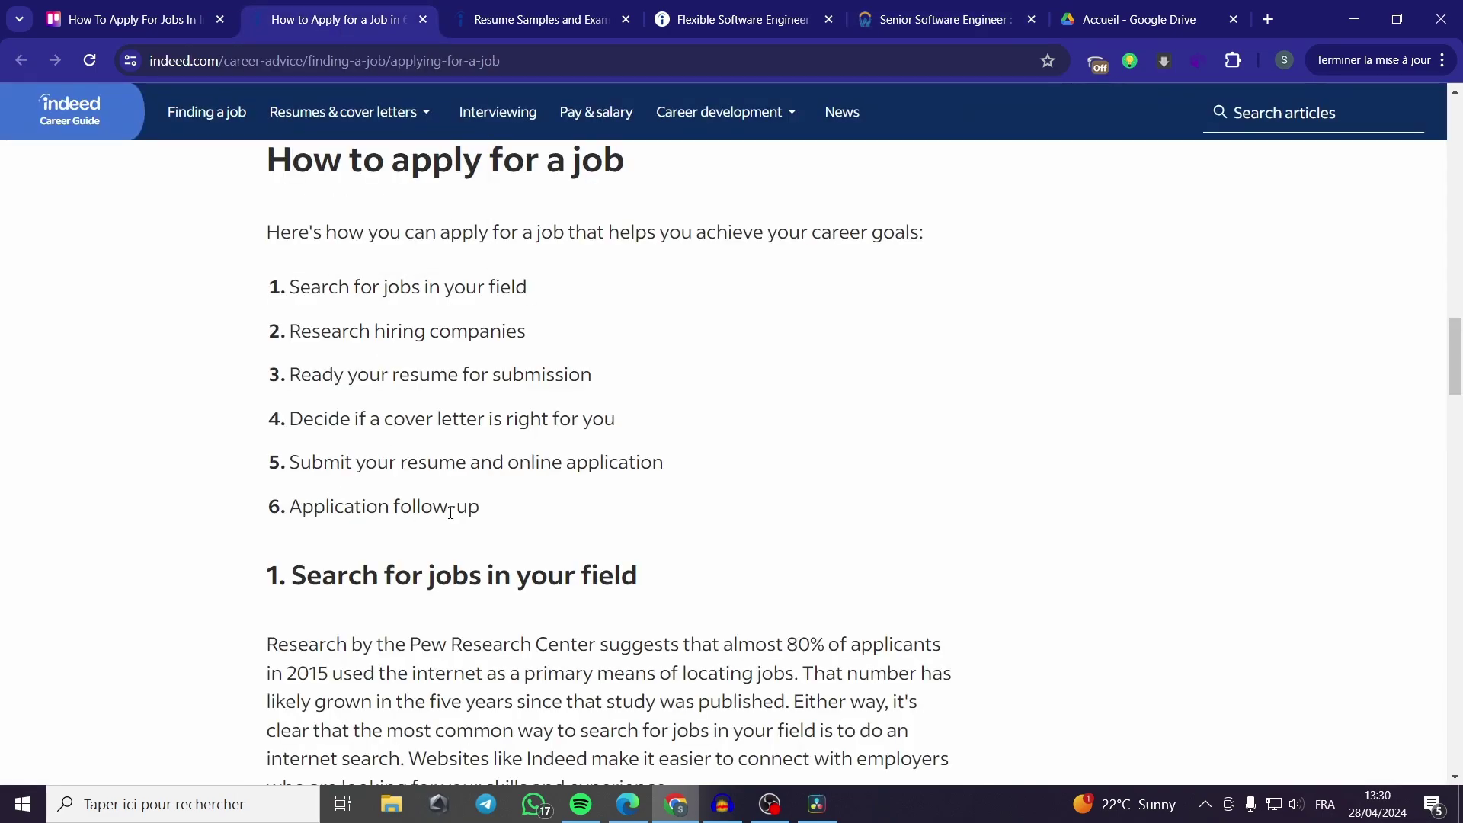
pyautogui.moveTo(480, 507); pyautogui.dragTo(289, 506)
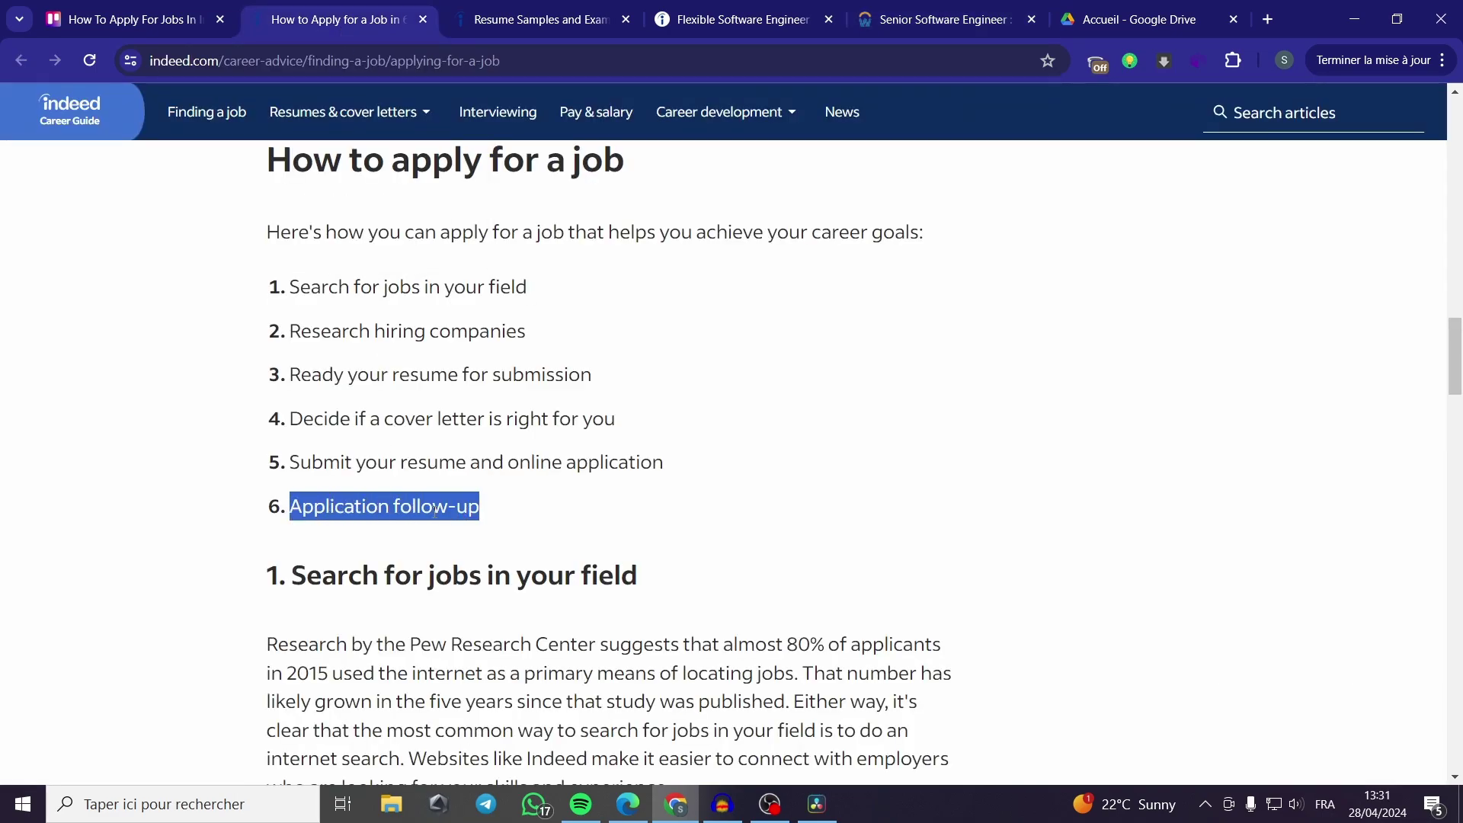
pyautogui.click(934, 19)
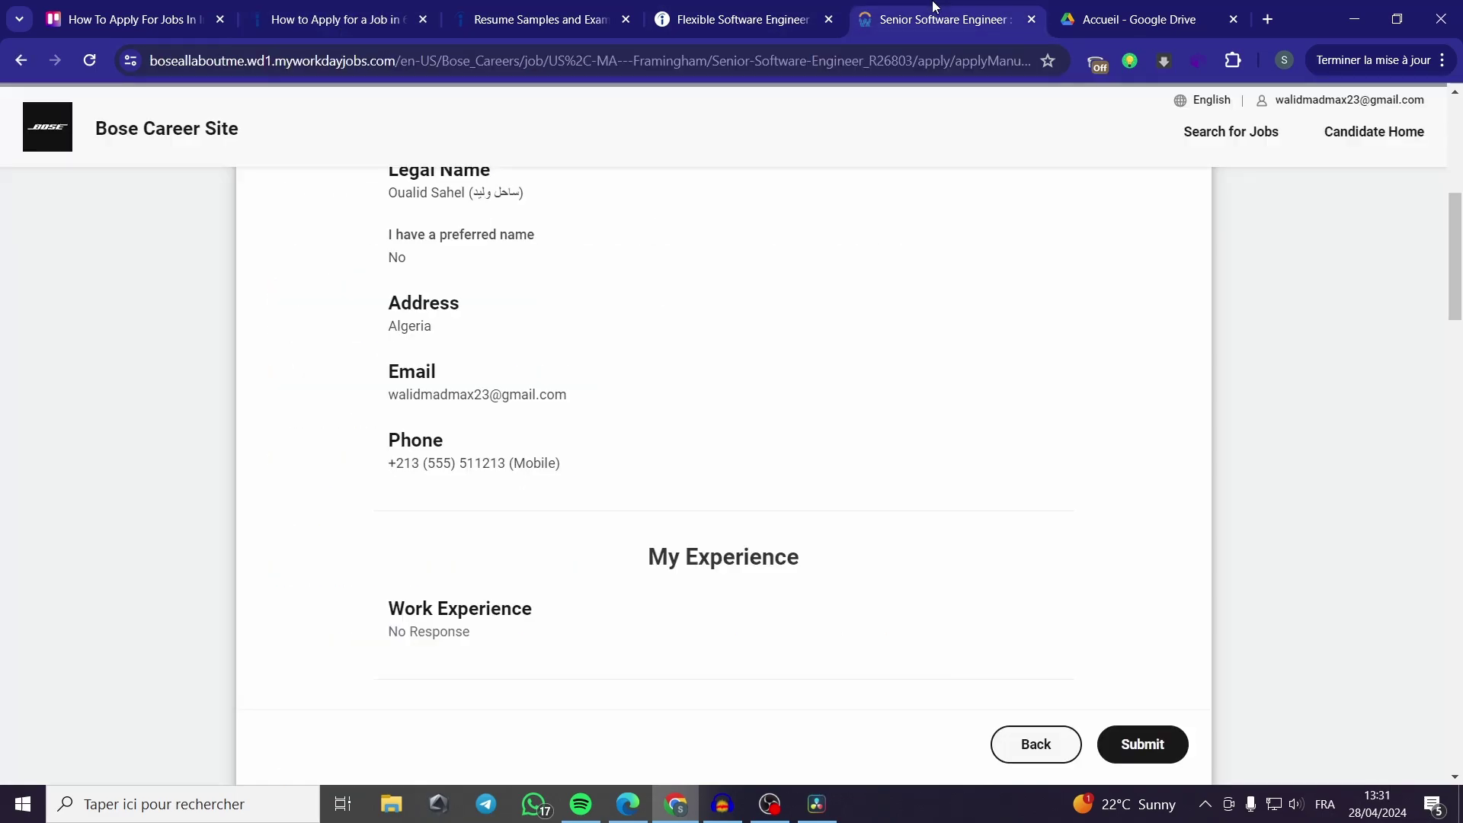
# - Submit the Senior Software Engineer application from the Review page
pyautogui.click(1151, 750)
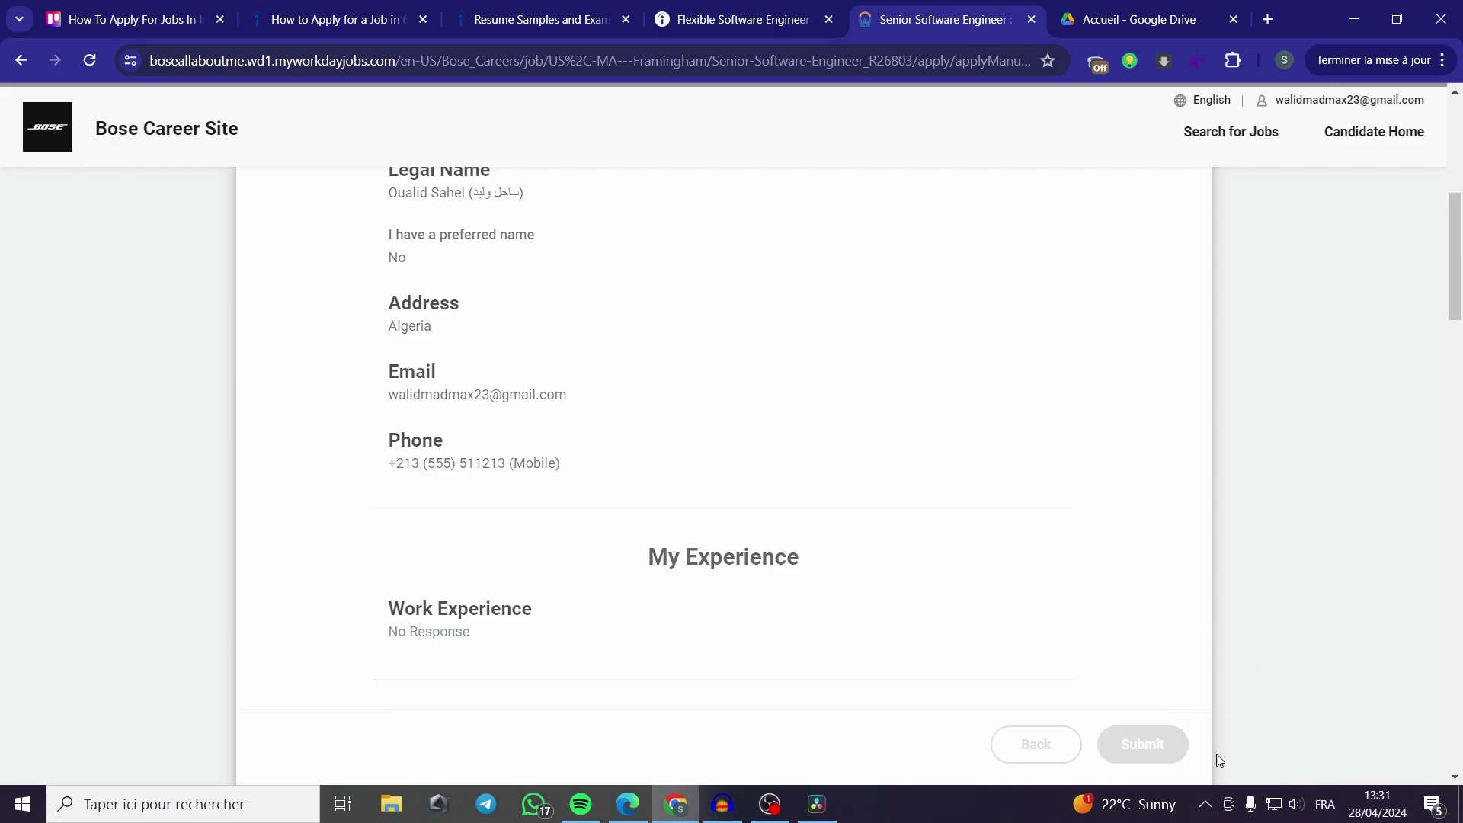